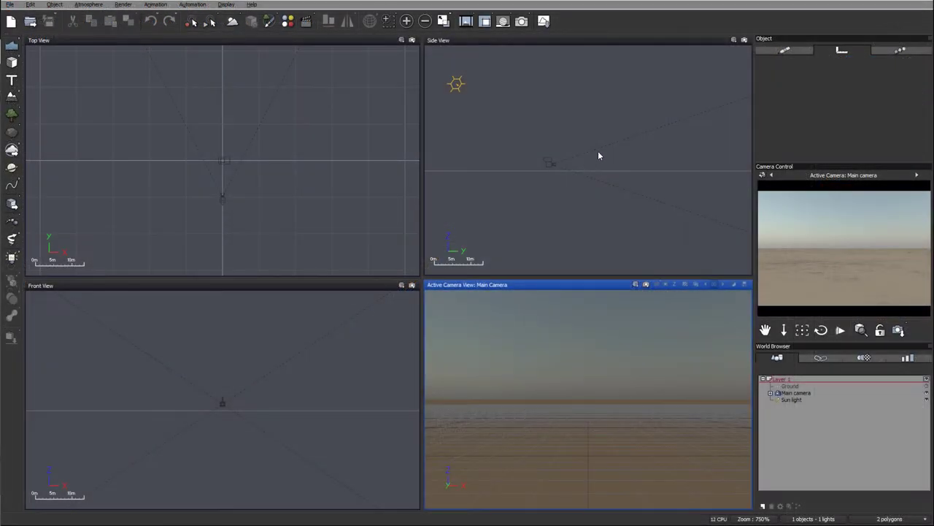
- Add a sphere, enlarge and flatten it, and place it half sunk into the ground ahead of the camera
{"action": "right_click_drag", "start_coordinate": [597, 156], "coordinate": [471, 203]}
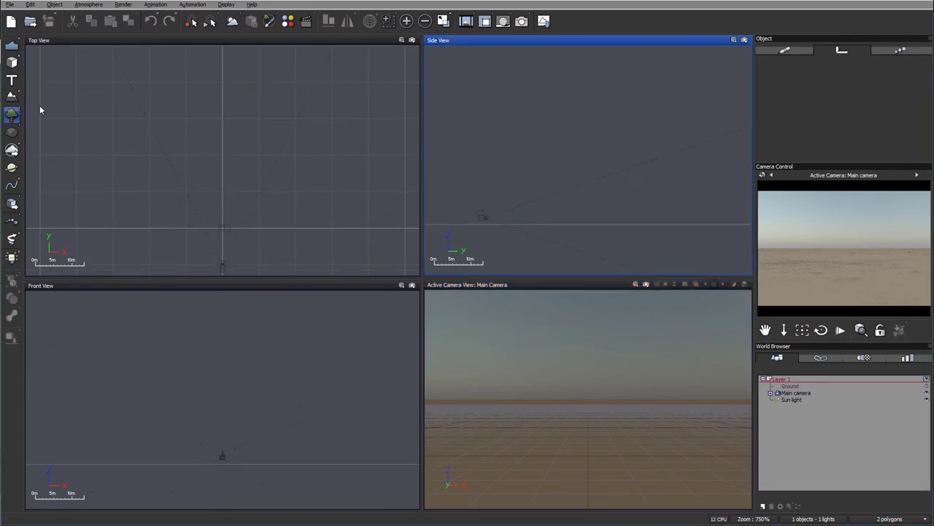
{"action": "right_click_drag", "start_coordinate": [152, 124], "coordinate": [199, 133]}
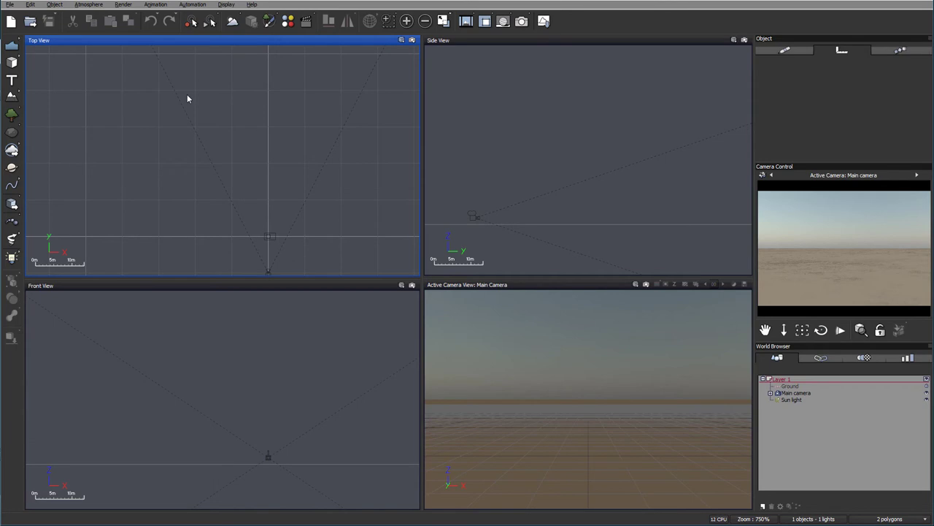
{"action": "left_click_drag", "start_coordinate": [12, 62], "coordinate": [37, 67]}
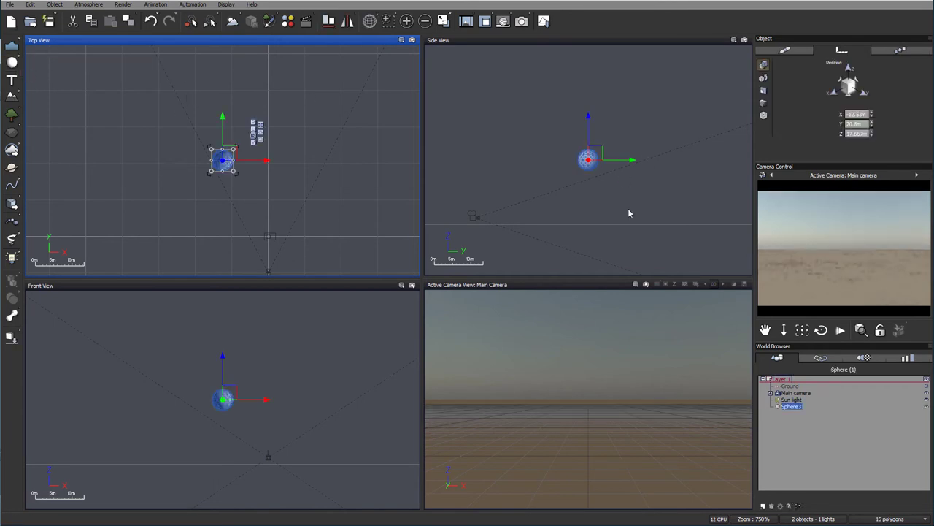
{"action": "right_click_drag", "start_coordinate": [628, 208], "coordinate": [528, 181]}
{"action": "left_click_drag", "start_coordinate": [502, 125], "coordinate": [600, 189]}
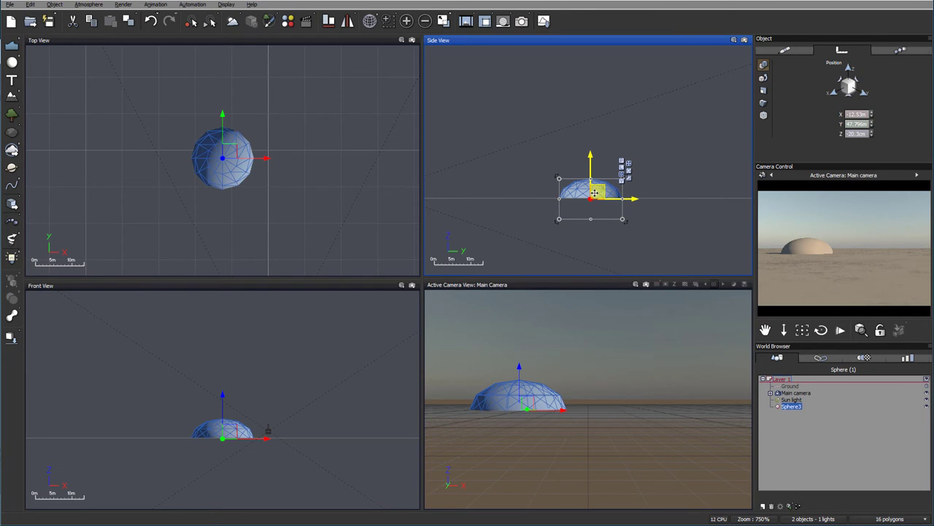
- Duplicate the flattened sphere five times, stacking the copies upward into a staggered column of six overlapping spheres
{"action": "key", "text": "ctrl+d"}
{"action": "left_click_drag", "start_coordinate": [595, 192], "coordinate": [603, 168]}
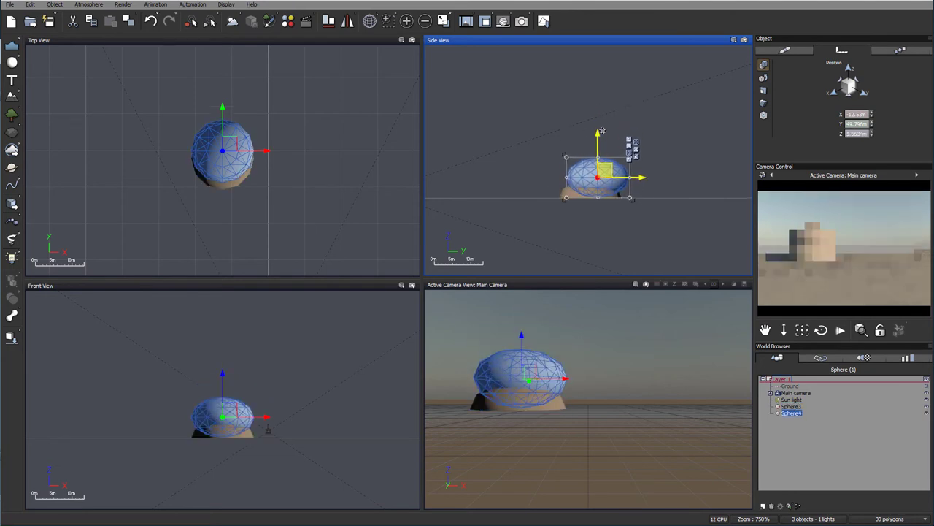
{"action": "key", "text": "ctrl+d"}
{"action": "left_click_drag", "start_coordinate": [602, 130], "coordinate": [612, 77]}
{"action": "key", "text": "ctrl+d"}
{"action": "key", "text": "ctrl+d"}
{"action": "key", "text": "ctrl+d"}
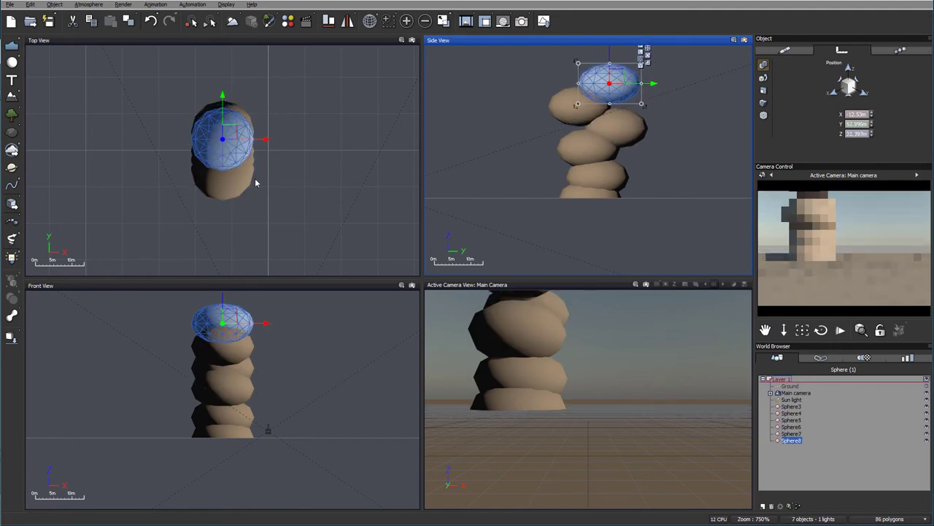
- Shift the stacked spheres individually in the horizontal plane so the column becomes irregular from every side
{"action": "left_click", "coordinate": [241, 138]}
{"action": "left_click", "coordinate": [790, 433]}
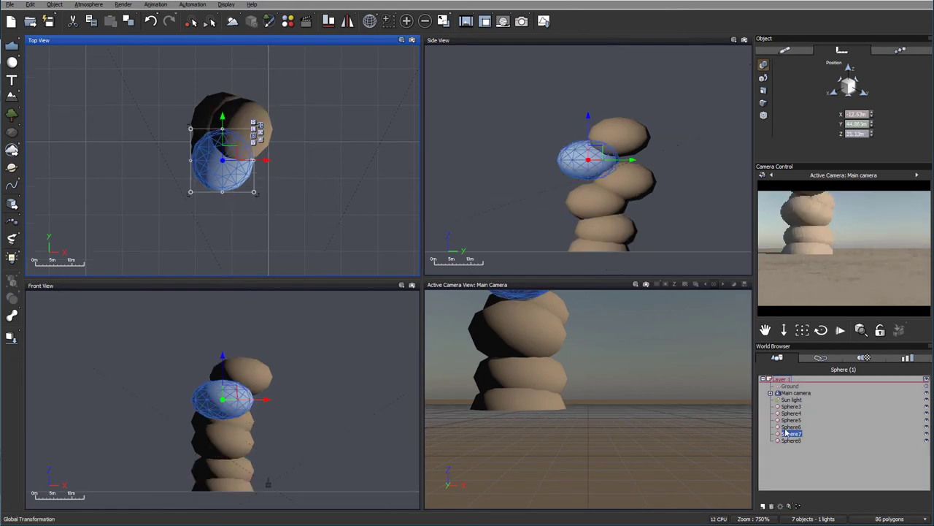
{"action": "left_click_drag", "start_coordinate": [228, 157], "coordinate": [211, 127]}
{"action": "left_click", "coordinate": [791, 427]}
{"action": "left_click", "coordinate": [791, 420]}
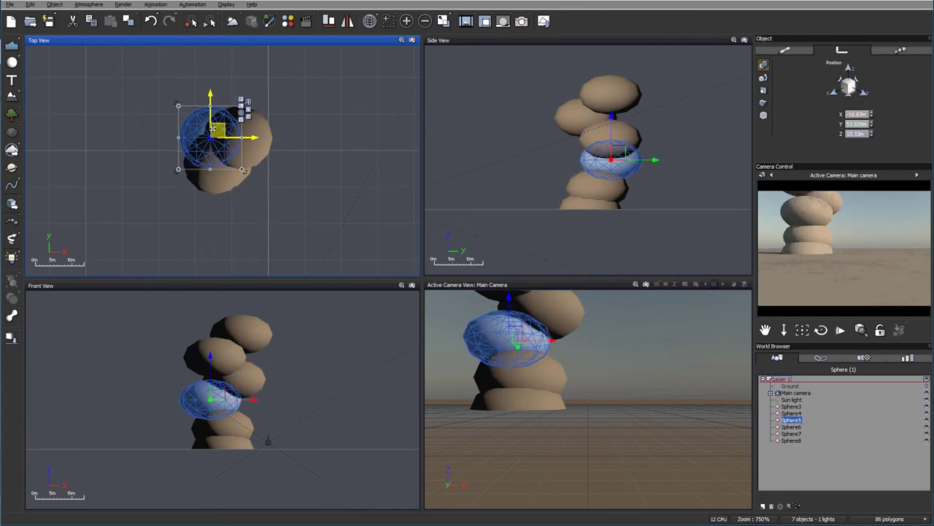
{"action": "left_click", "coordinate": [791, 427]}
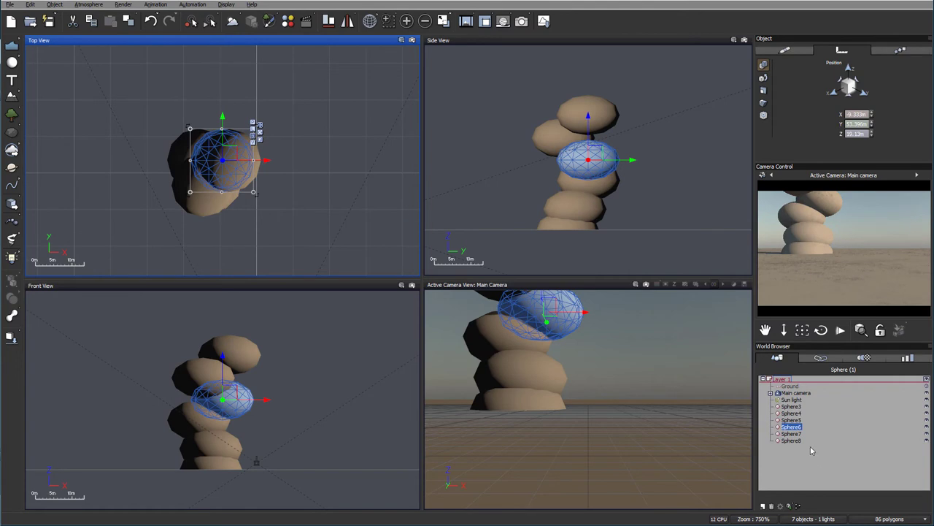
{"action": "left_click", "coordinate": [792, 434]}
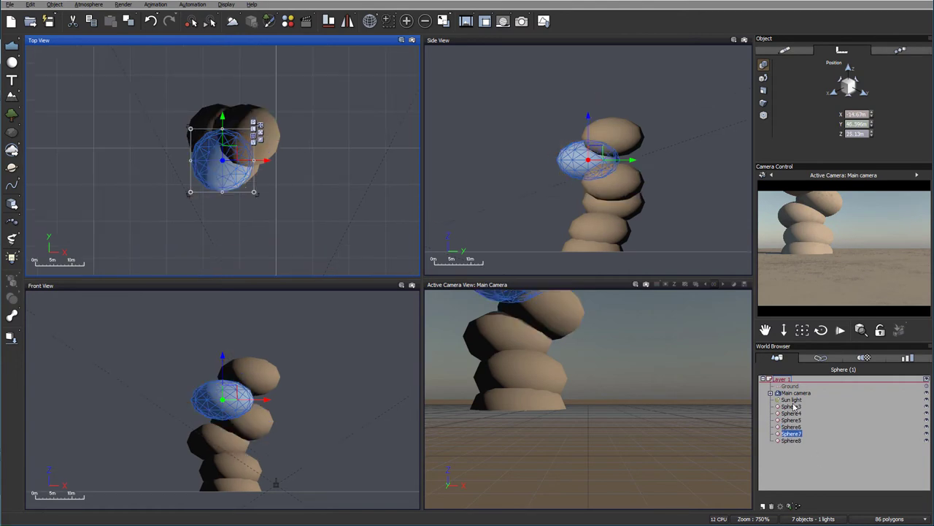
{"action": "left_click", "coordinate": [792, 406]}
{"action": "left_click", "coordinate": [791, 413]}
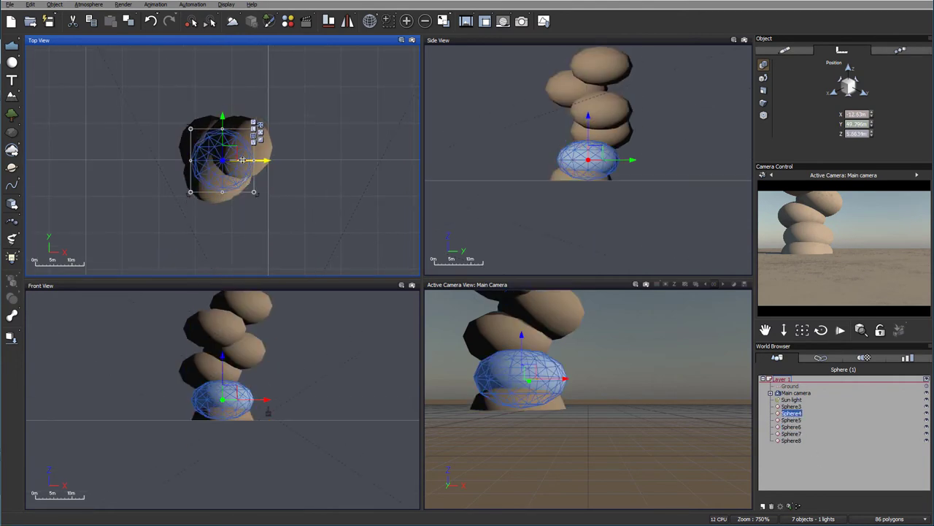
{"action": "left_click_drag", "start_coordinate": [242, 159], "coordinate": [227, 153]}
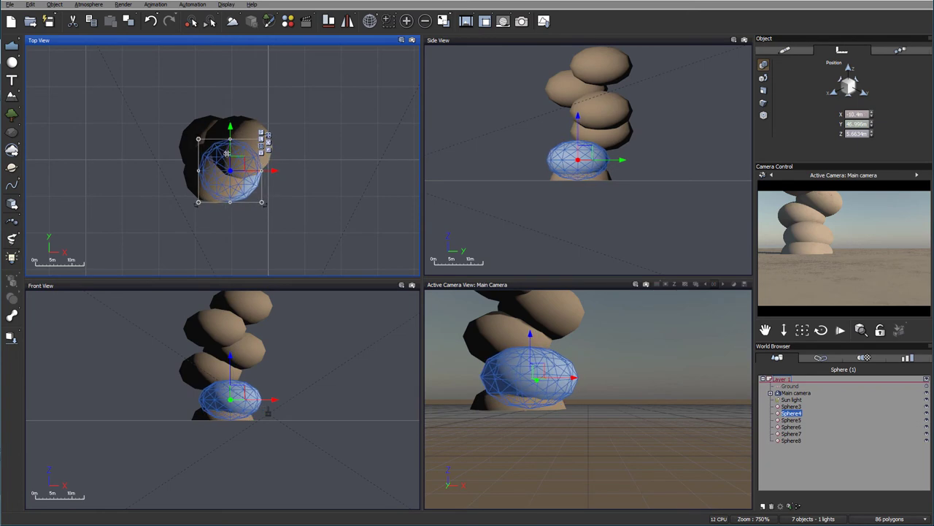
- Select all six spheres from Sphere3 to Sphere8 and combine them into one metablob object
{"action": "left_click", "coordinate": [792, 406]}
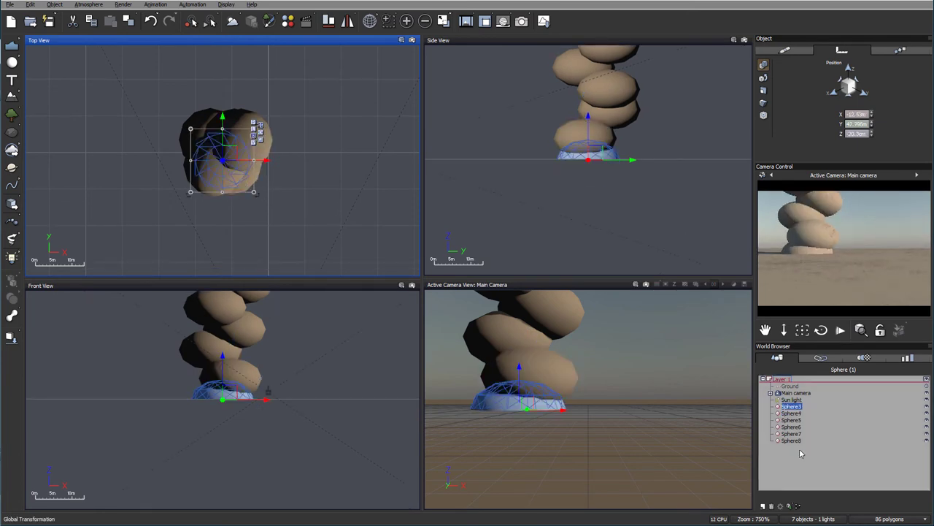
{"action": "left_click", "coordinate": [794, 441], "text": "shift"}
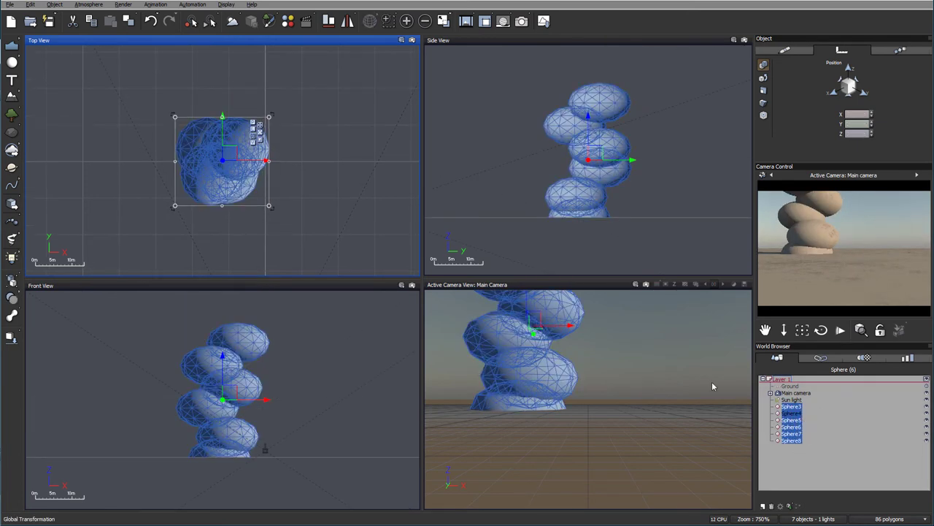
{"action": "mouse_move", "coordinate": [13, 318]}
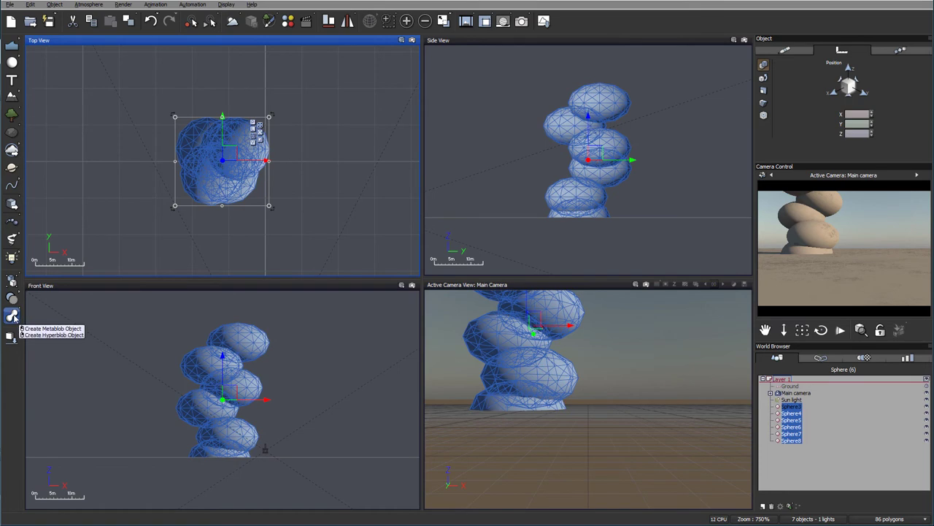
{"action": "left_click", "coordinate": [51, 328]}
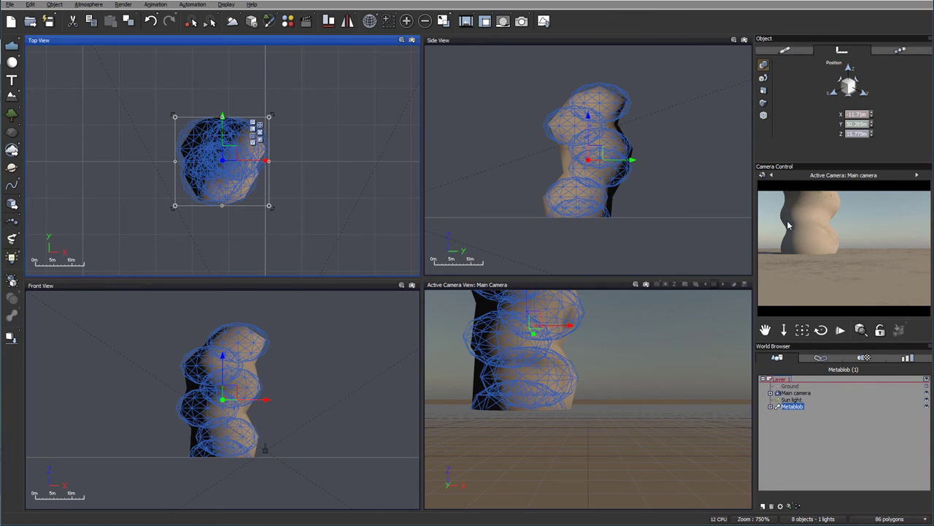
- Lower the metablob to about Z 11.76 m so that its base sinks into the ground
{"action": "left_click", "coordinate": [591, 83]}
{"action": "left_click_drag", "start_coordinate": [589, 82], "coordinate": [589, 110]}
{"action": "scroll", "coordinate": [547, 135], "scroll_direction": "down", "scroll_amount": 4}
{"action": "scroll", "coordinate": [547, 135], "scroll_direction": "up", "scroll_amount": 2}
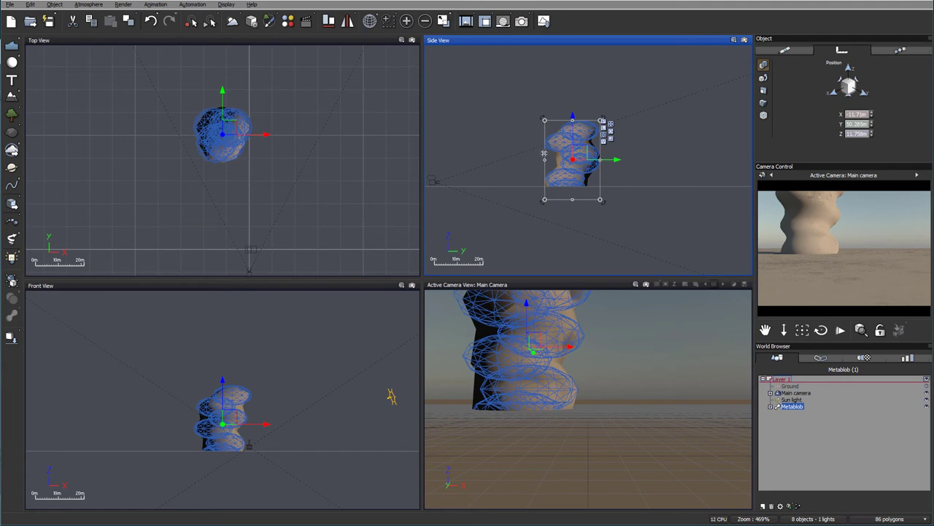
- Move the main camera back and up to about Y -21.95 m and Z 11.8 m to frame the whole column
{"action": "right_click_drag", "start_coordinate": [497, 128], "coordinate": [503, 187]}
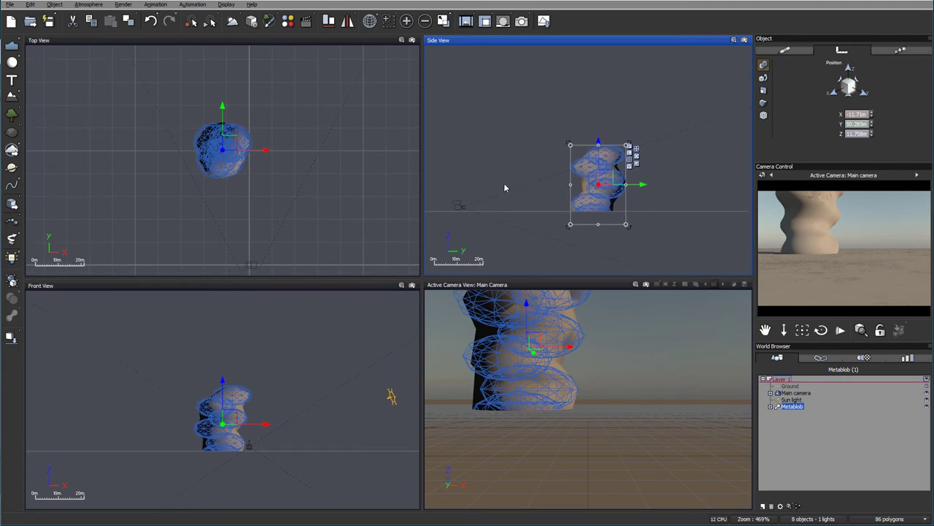
{"action": "left_click", "coordinate": [459, 205]}
{"action": "left_click_drag", "start_coordinate": [459, 205], "coordinate": [444, 181]}
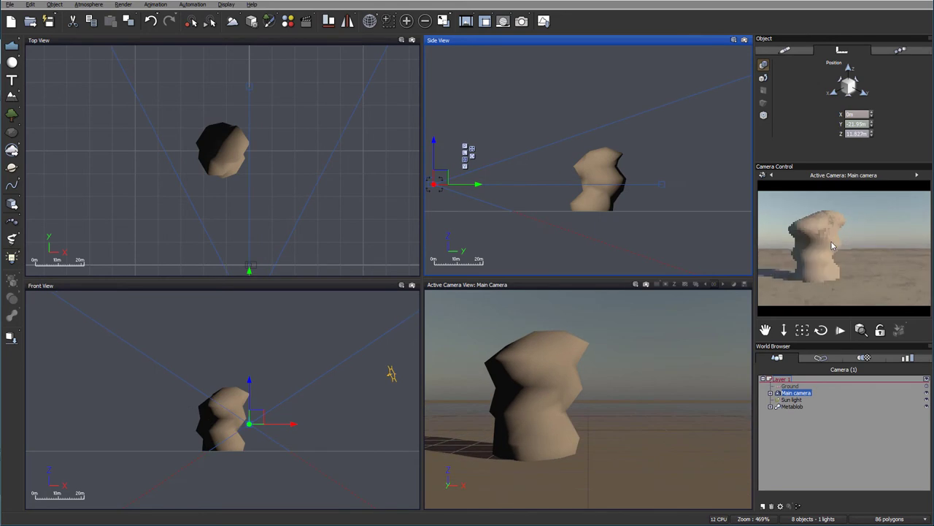
- Add the Tarawera Rock from the Faceted rocks collection and move it aside, clear of the metablob
{"action": "left_click", "coordinate": [792, 406]}
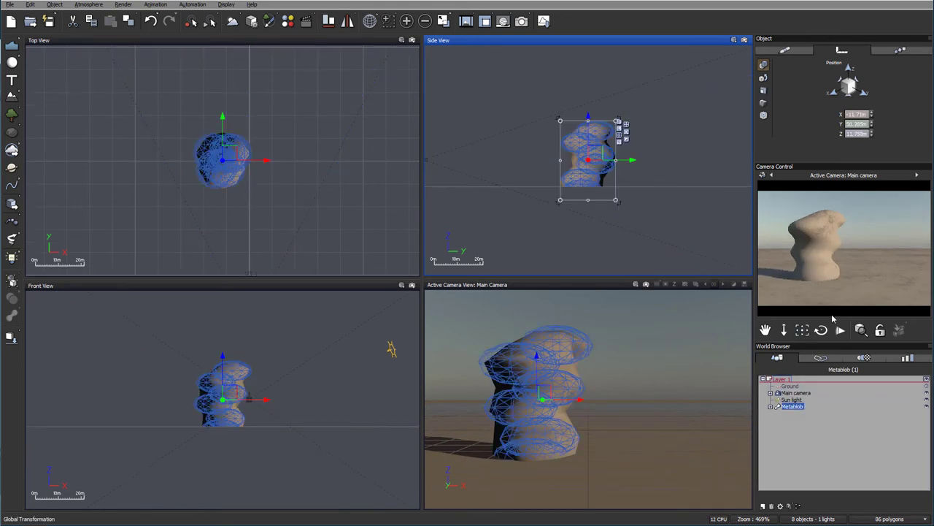
{"action": "left_click", "coordinate": [784, 51]}
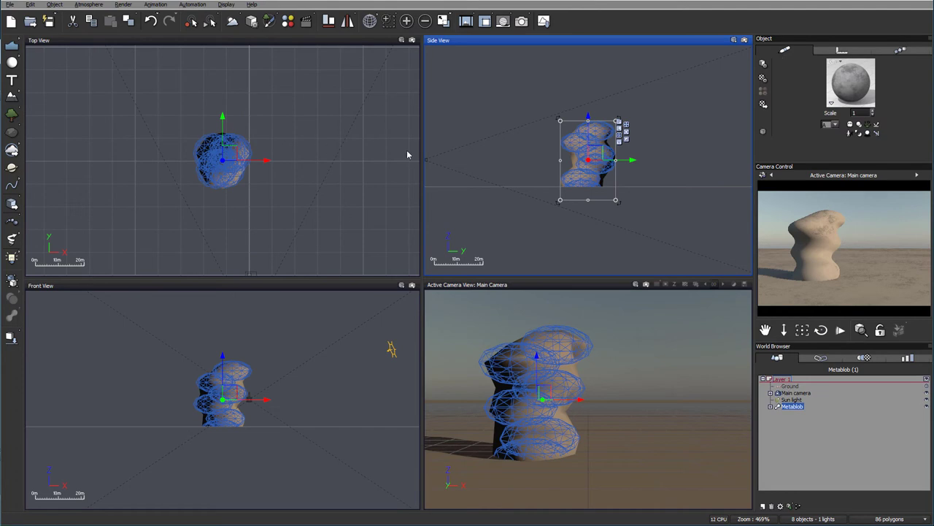
{"action": "left_click", "coordinate": [11, 132]}
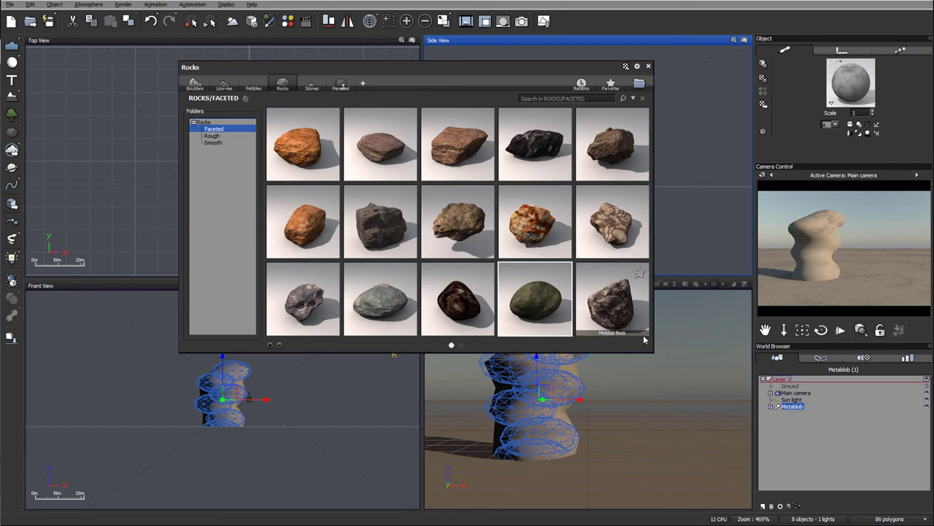
{"action": "left_click", "coordinate": [212, 142]}
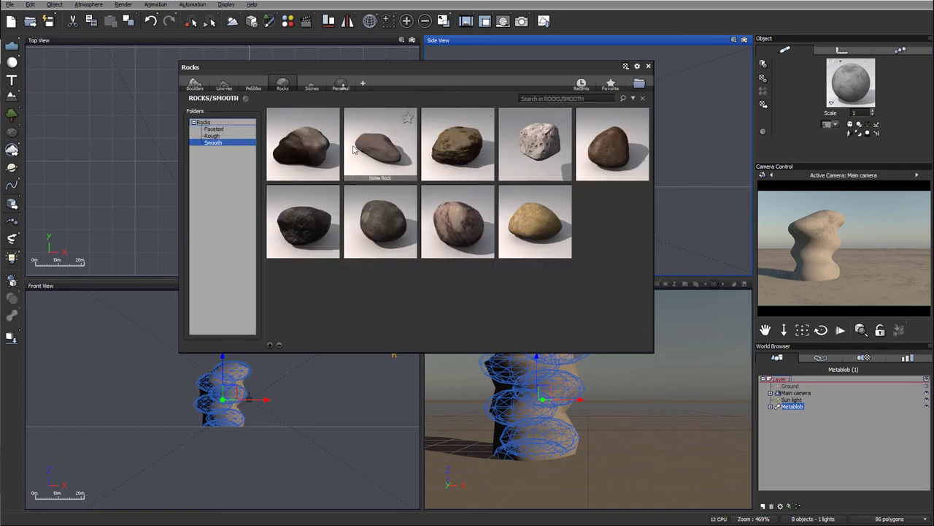
{"action": "left_click", "coordinate": [213, 129]}
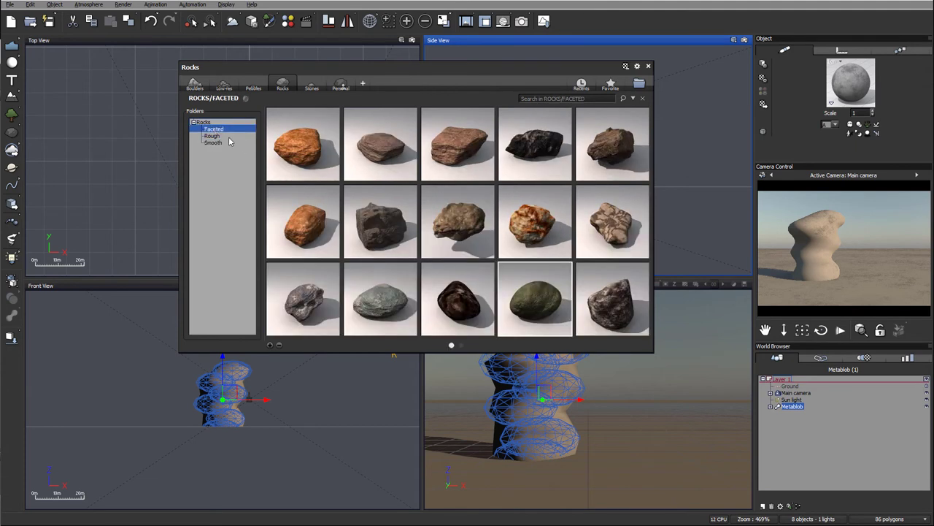
{"action": "double_click", "coordinate": [304, 301]}
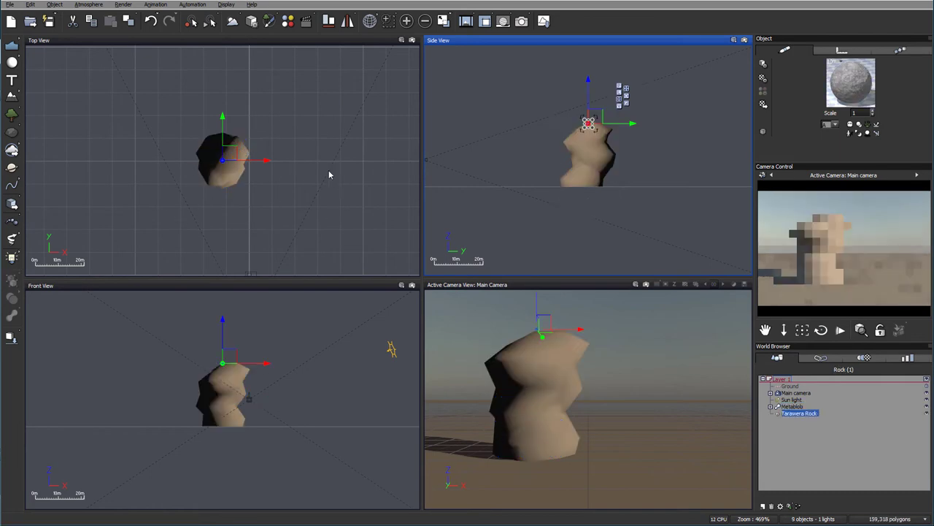
{"action": "left_click_drag", "start_coordinate": [244, 151], "coordinate": [305, 171]}
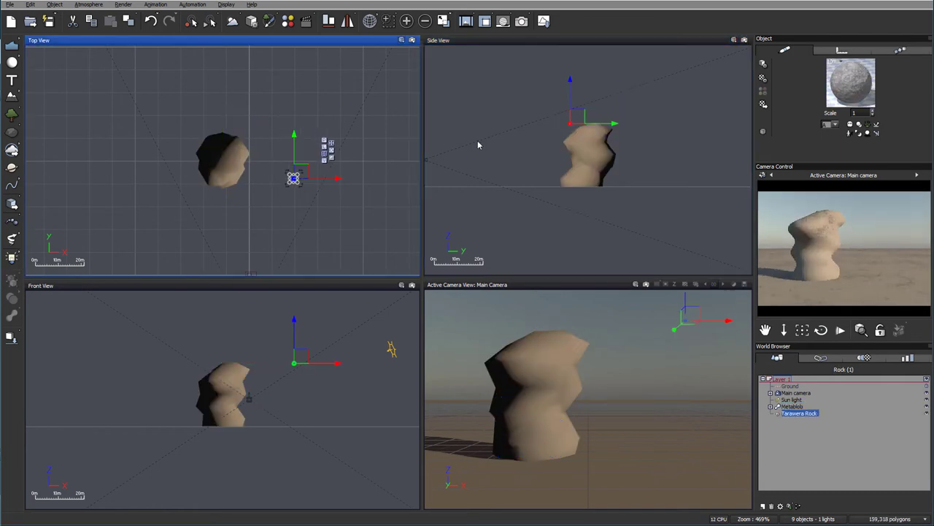
- Copy the Tarawera Rock's material and paste it onto the metablob
{"action": "right_click", "coordinate": [857, 86]}
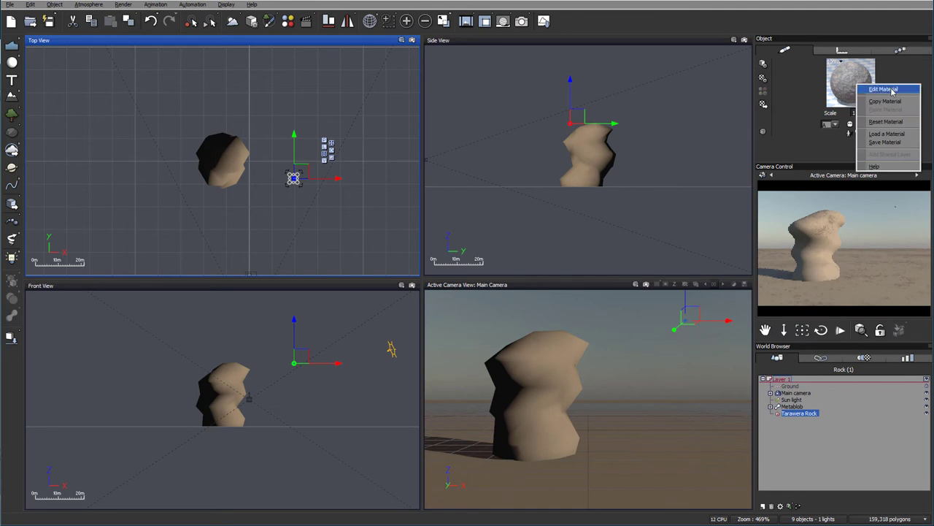
{"action": "left_click", "coordinate": [885, 101]}
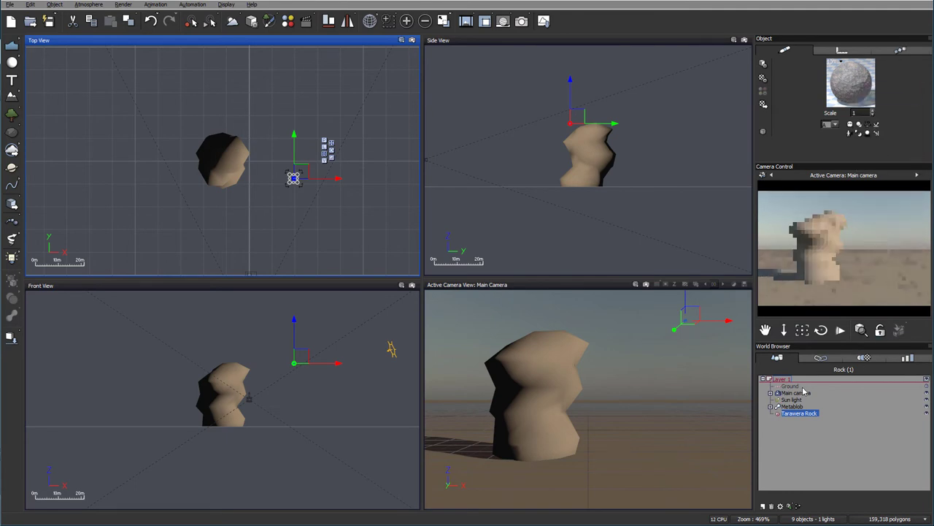
{"action": "left_click", "coordinate": [793, 406]}
{"action": "right_click", "coordinate": [851, 78]}
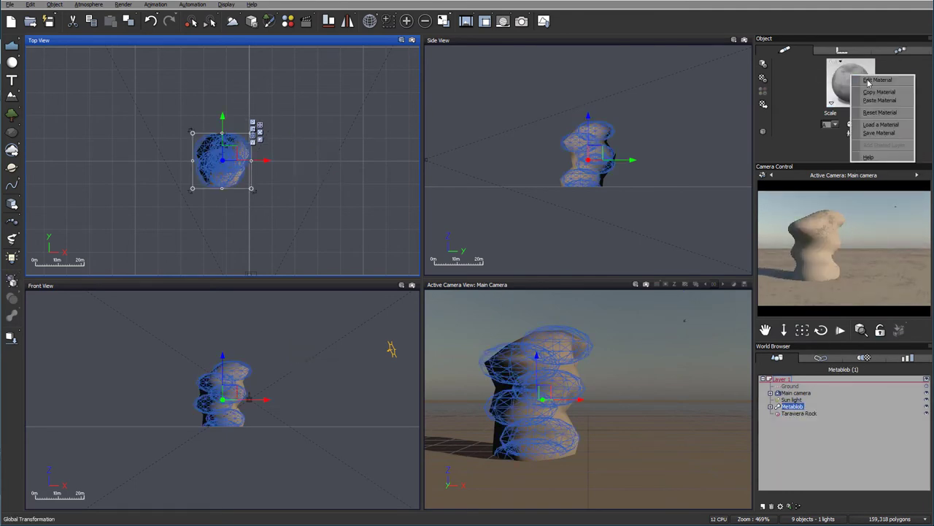
{"action": "left_click", "coordinate": [881, 93]}
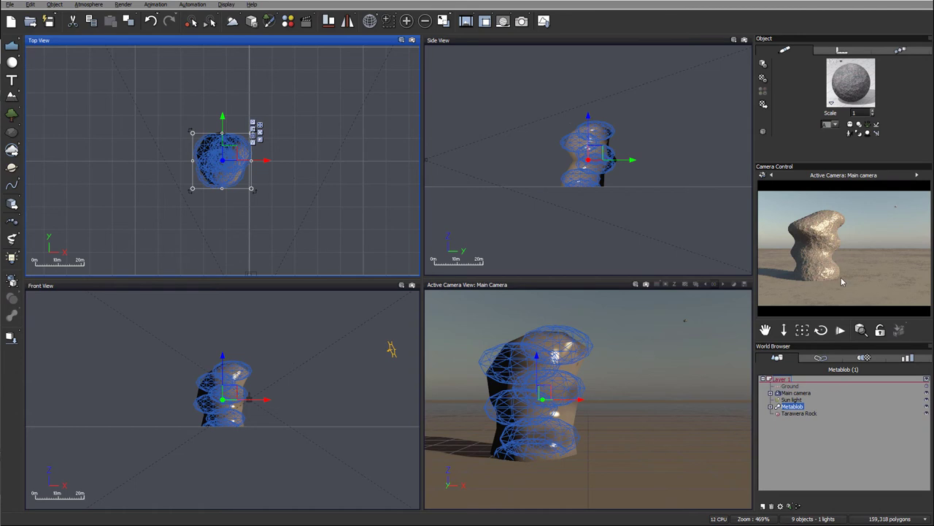
- Try displacement mapping with a depth of 15 on the metablob's rock material, and switch it off again
{"action": "left_click", "coordinate": [798, 413]}
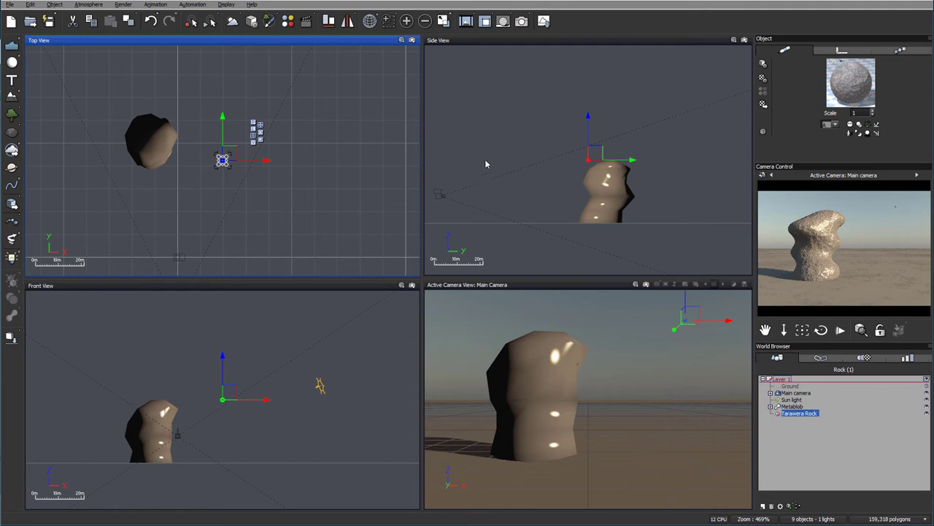
{"action": "left_click", "coordinate": [800, 407]}
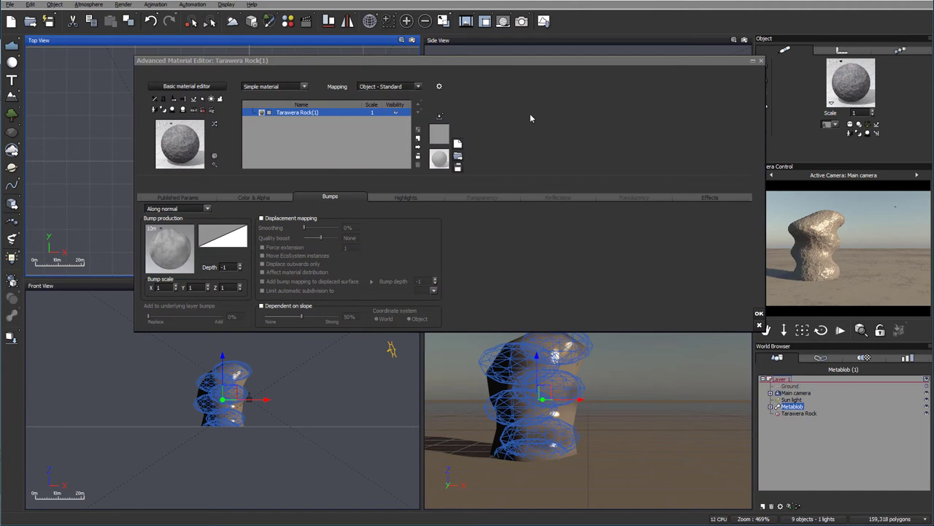
{"action": "double_click", "coordinate": [847, 82]}
{"action": "left_click", "coordinate": [264, 219]}
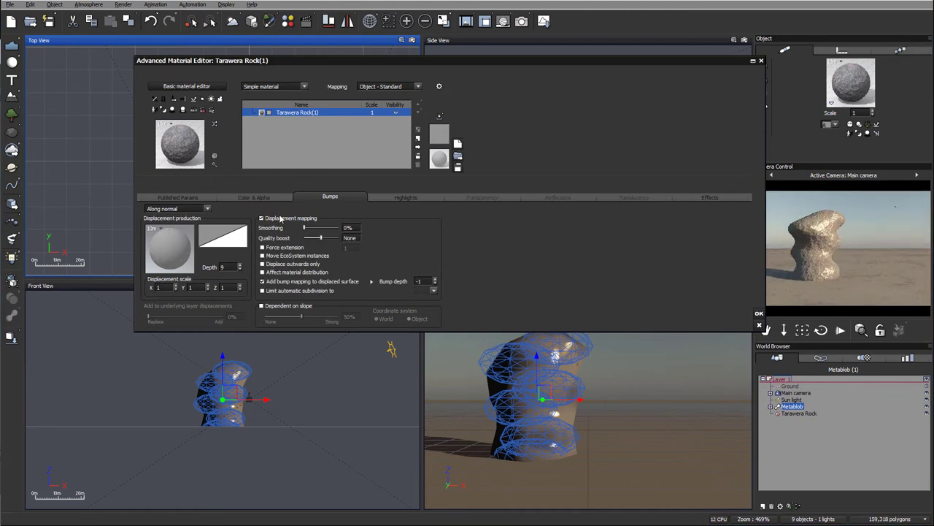
{"action": "left_click", "coordinate": [226, 267]}
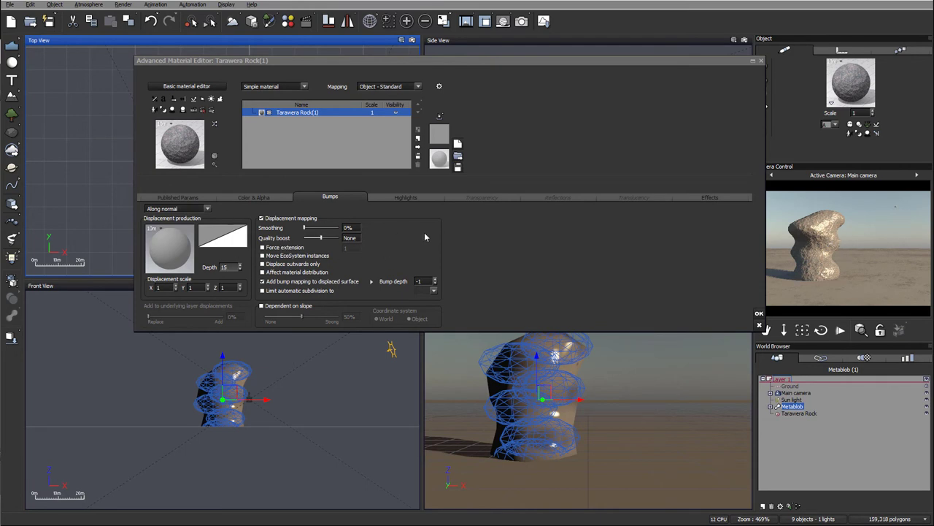
{"action": "left_click", "coordinate": [262, 218]}
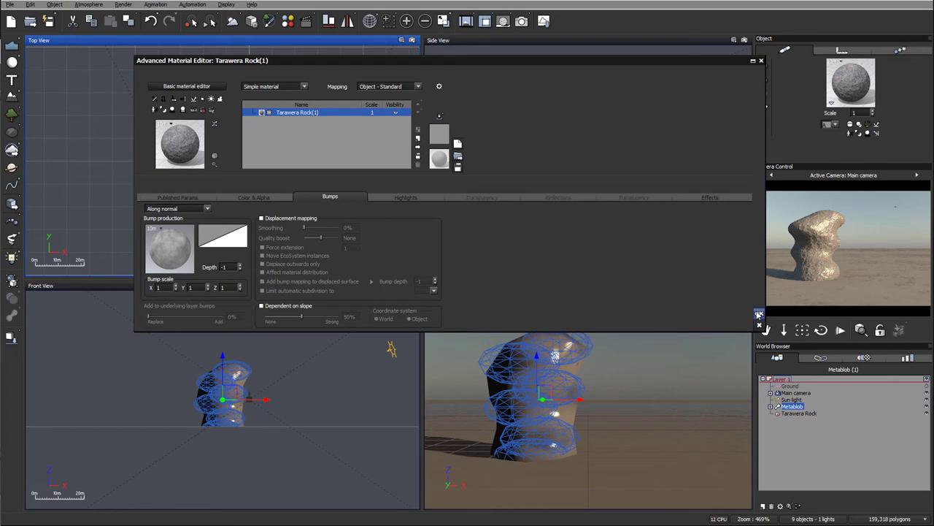
- Set the bump depth of the metablob's Tarawera Rock material to 1 and accept the material
{"action": "double_click", "coordinate": [230, 267]}
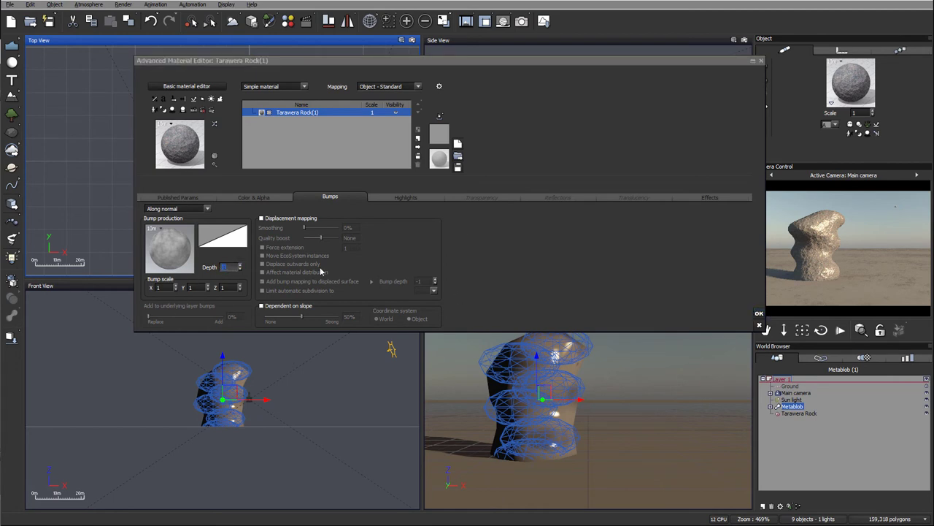
{"action": "type", "text": "10"}
{"action": "key", "text": "Return"}
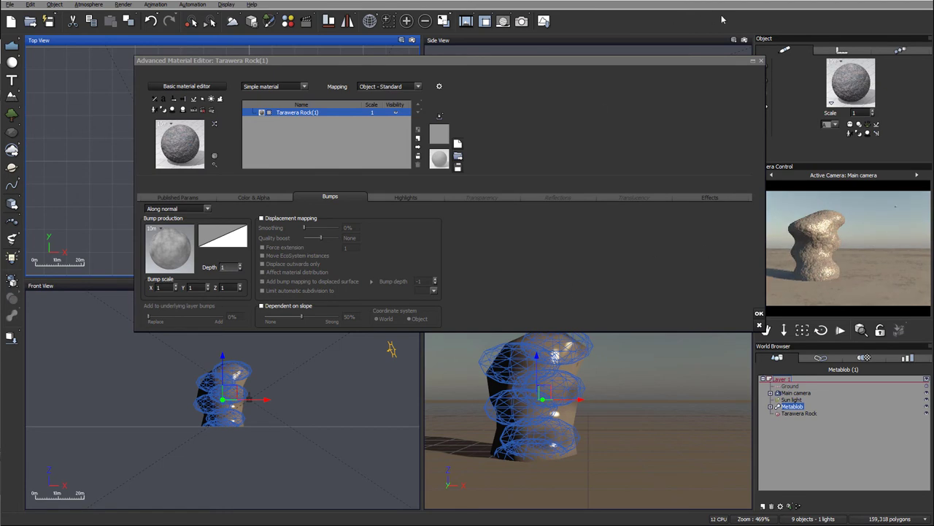
{"action": "left_click", "coordinate": [758, 315]}
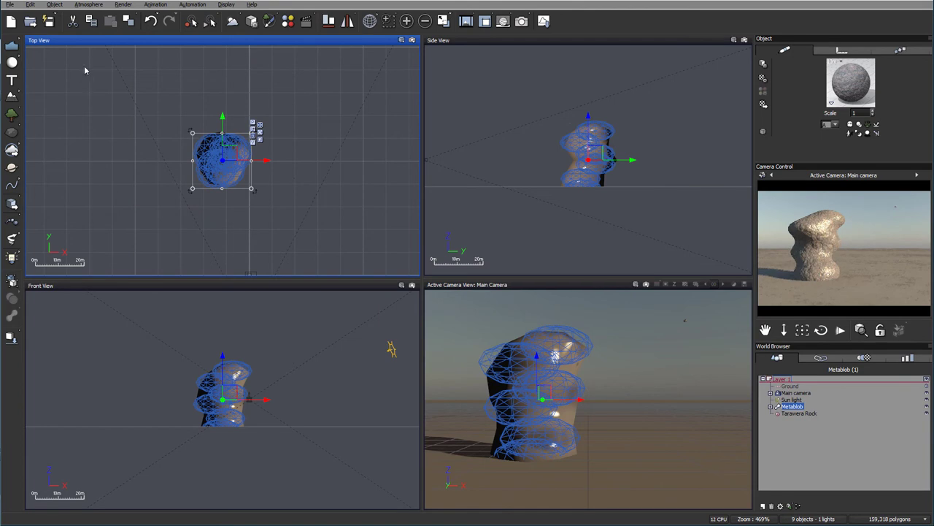
- Add the Waterton Lake Rock from the Faceted rocks collection and move it aside, clear of the metablob
{"action": "left_click", "coordinate": [11, 131]}
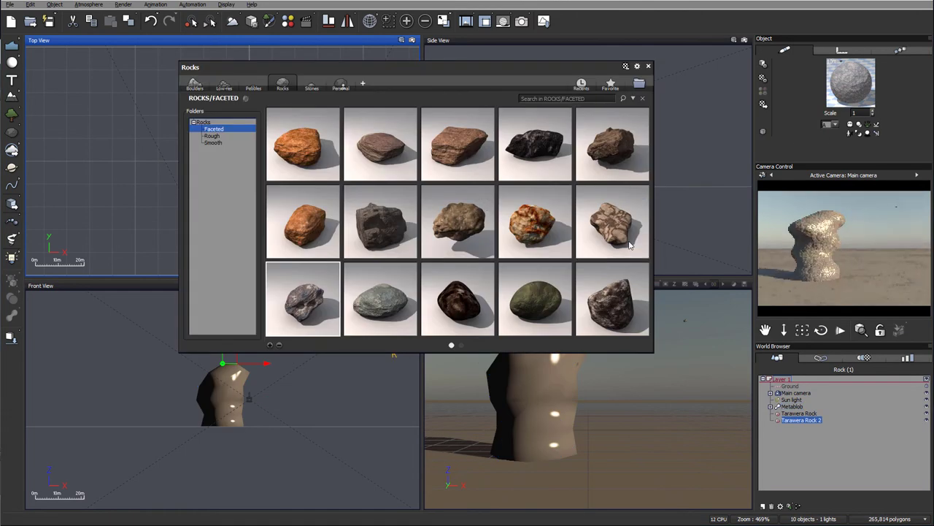
{"action": "left_click", "coordinate": [370, 223]}
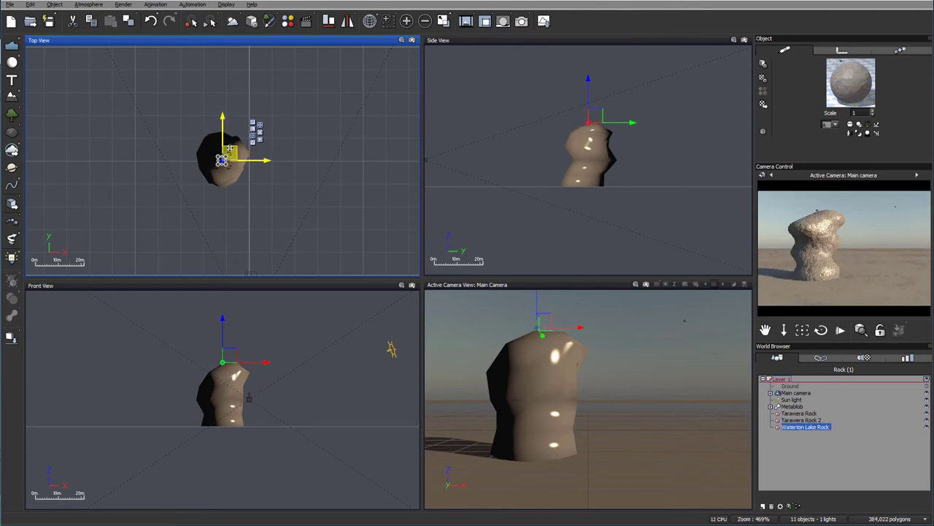
{"action": "left_click_drag", "start_coordinate": [228, 152], "coordinate": [315, 160]}
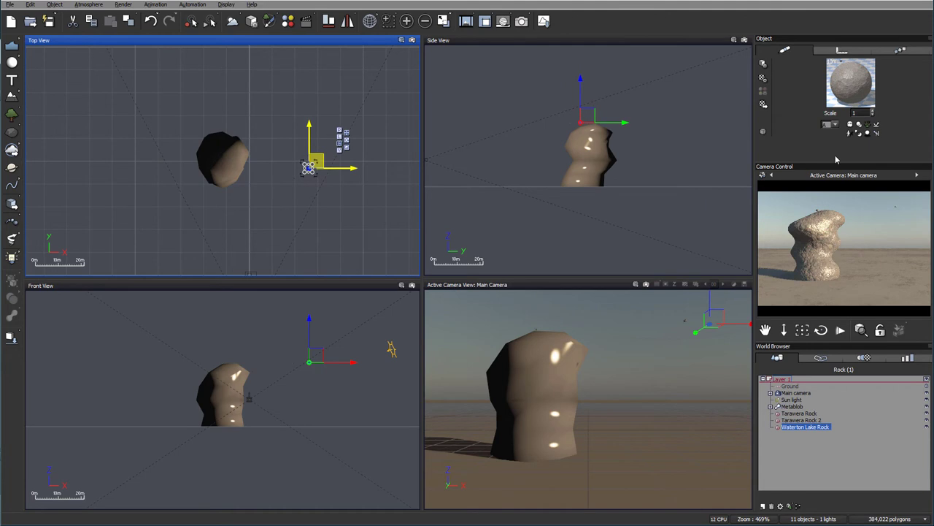
- Copy the Waterton Lake Rock's material and paste it onto the metablob
{"action": "right_click", "coordinate": [856, 87]}
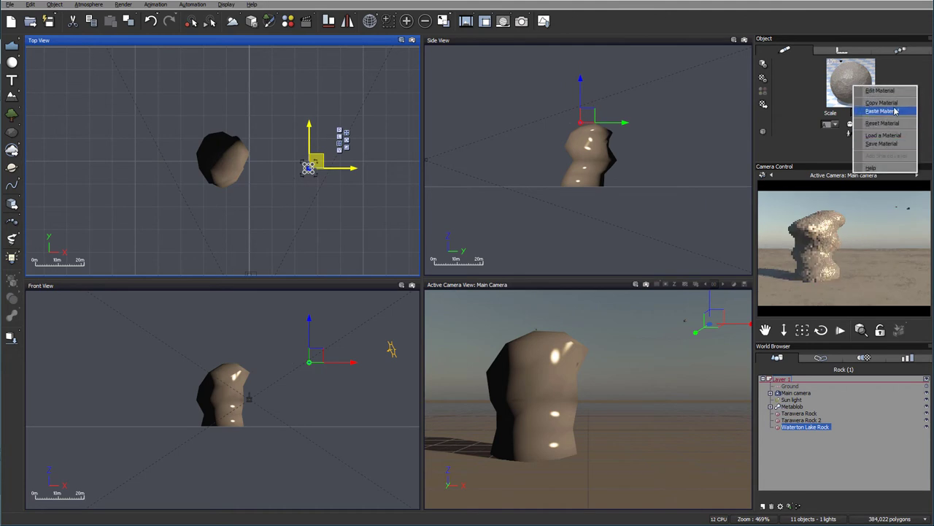
{"action": "left_click", "coordinate": [896, 103]}
{"action": "left_click", "coordinate": [792, 406]}
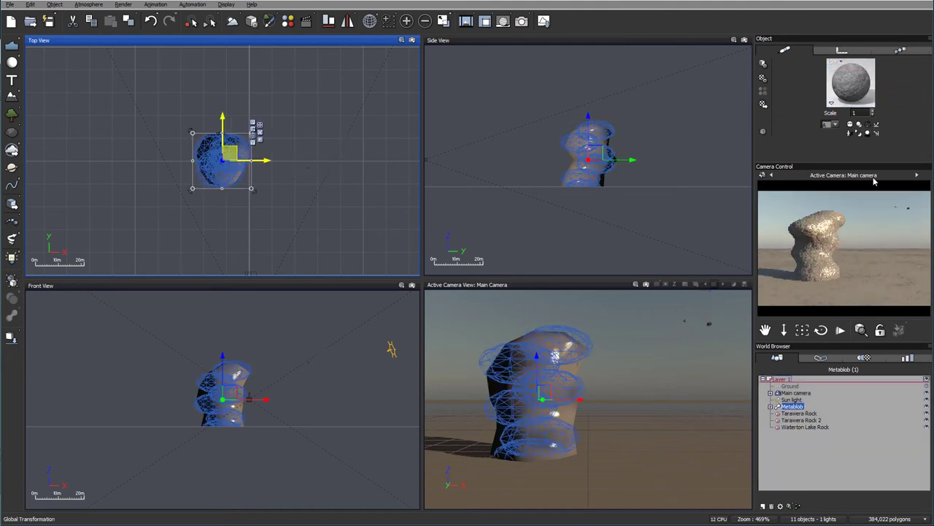
{"action": "right_click", "coordinate": [856, 88]}
{"action": "left_click", "coordinate": [892, 114]}
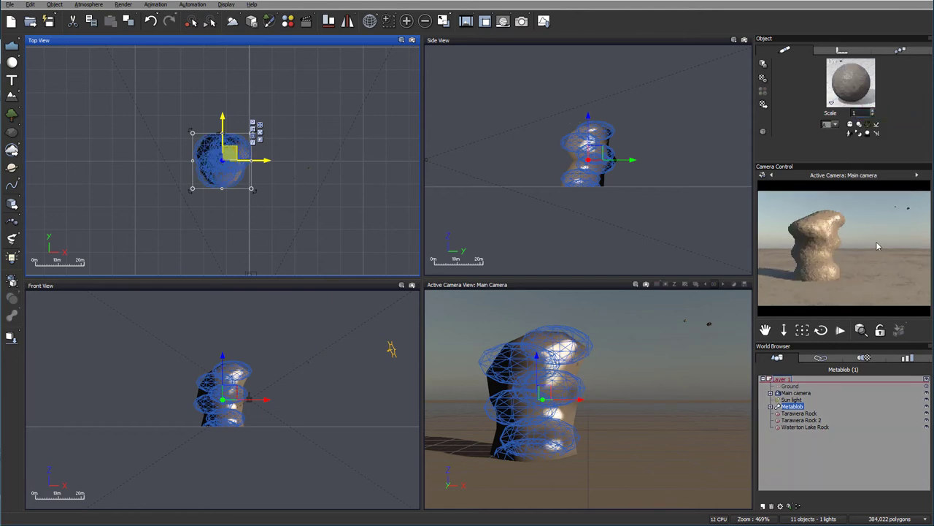
- Delete the Tarawera Rock and Tarawera Rock 2 objects from the scene
{"action": "left_click", "coordinate": [802, 413]}
{"action": "left_click", "coordinate": [803, 421], "text": "ctrl"}
{"action": "key", "text": "Delete"}
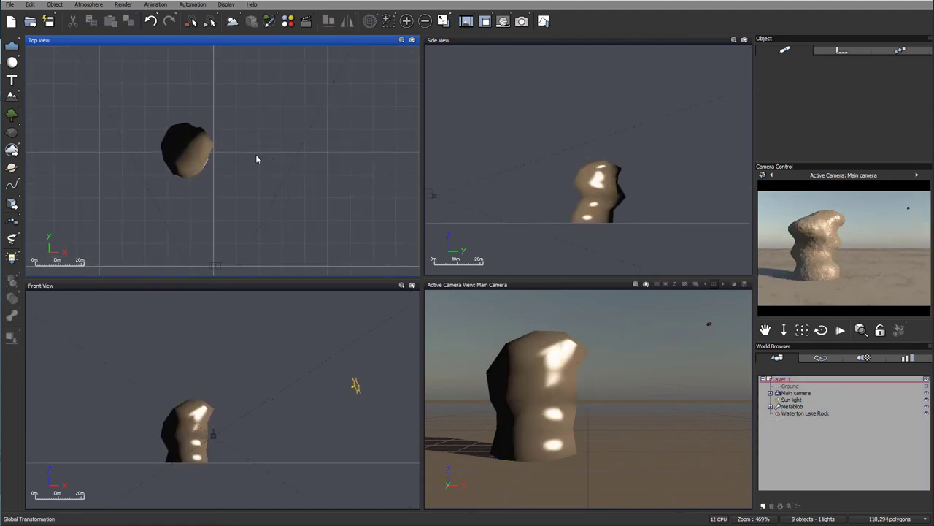
{"action": "right_click_drag", "start_coordinate": [231, 180], "coordinate": [261, 166]}
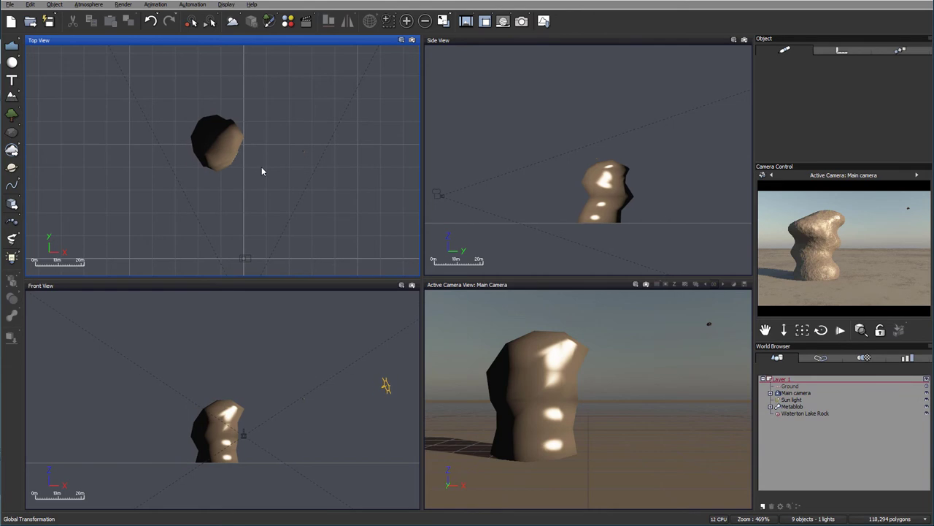
- Reduce the highlight global size of the metablob's material to 18%
{"action": "left_click", "coordinate": [793, 406]}
{"action": "double_click", "coordinate": [850, 82]}
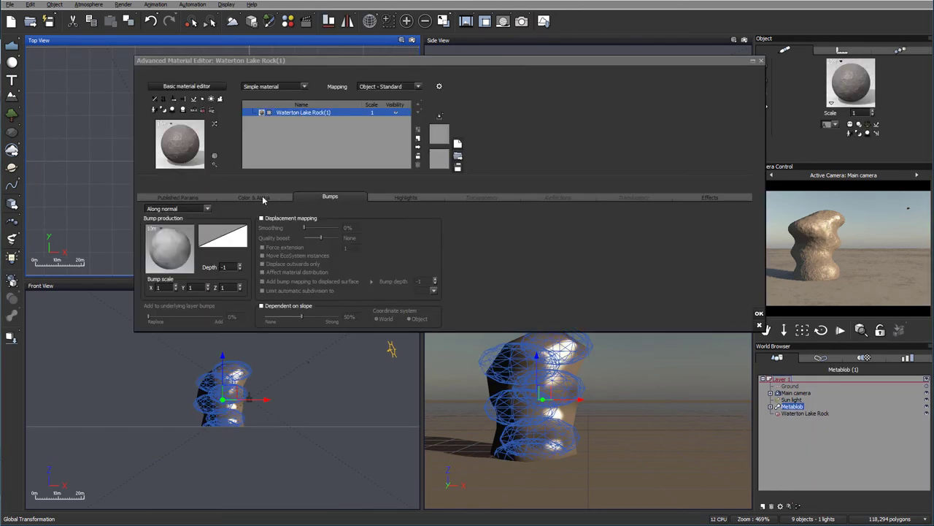
{"action": "left_click", "coordinate": [421, 197]}
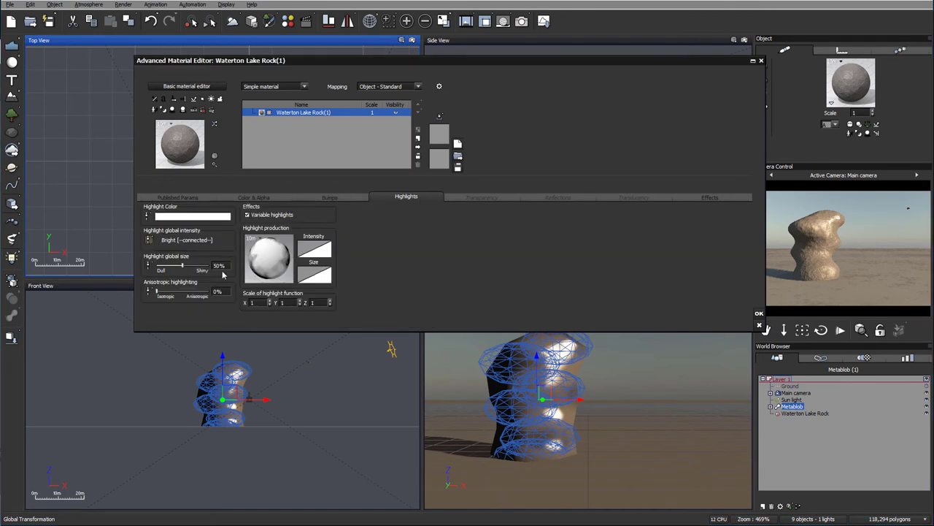
{"action": "left_click_drag", "start_coordinate": [182, 266], "coordinate": [166, 265]}
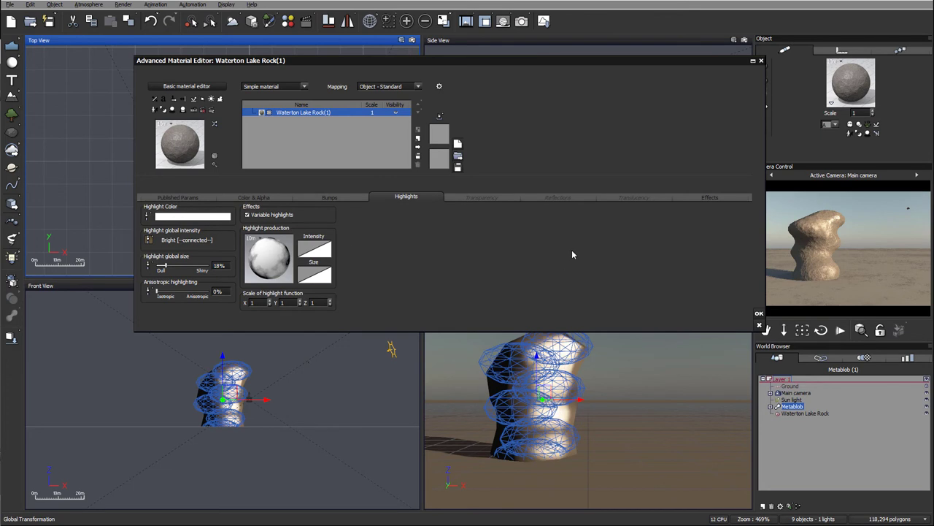
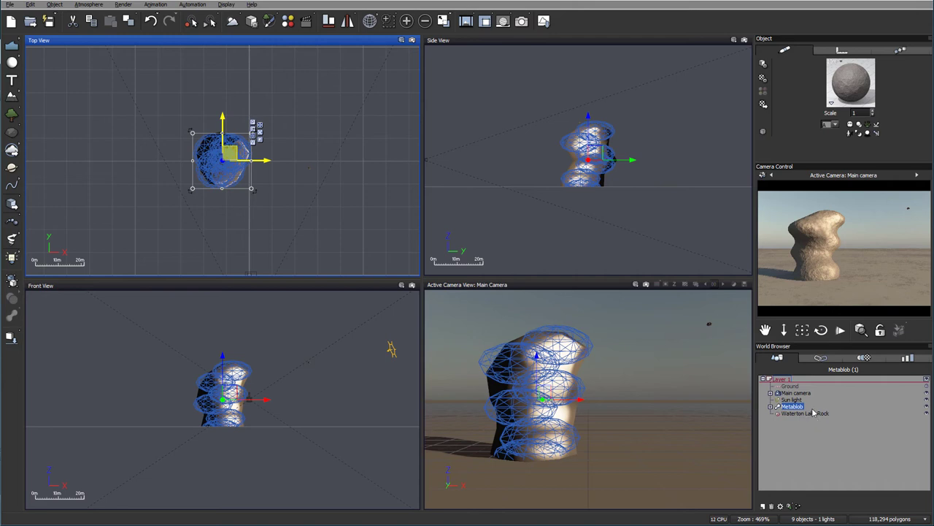
- Add a layer above the Waterton Lake Rock layer in the metablob's material, naming the layered material StoneMat and the new layer Rocks
{"action": "double_click", "coordinate": [851, 84]}
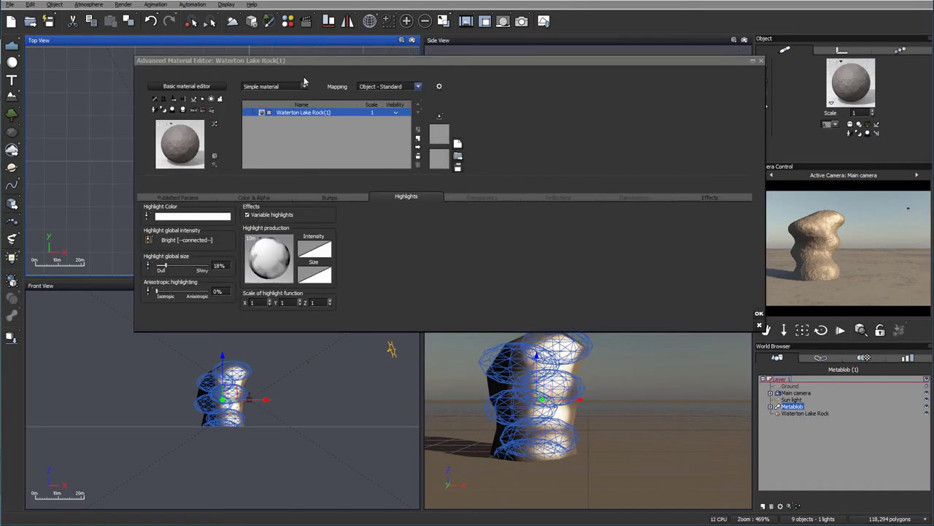
{"action": "left_click", "coordinate": [418, 146]}
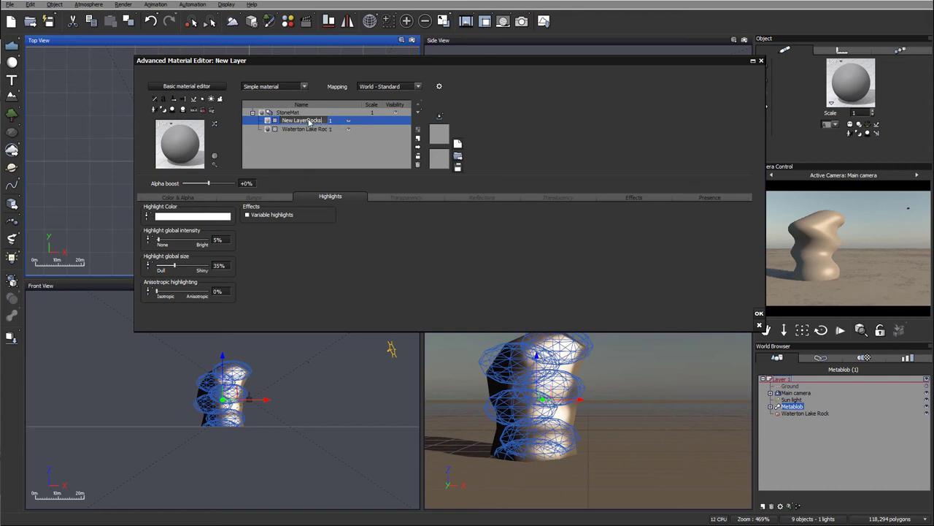
{"action": "left_click_drag", "start_coordinate": [305, 121], "coordinate": [323, 121]}
{"action": "key", "text": "BackSpace"}
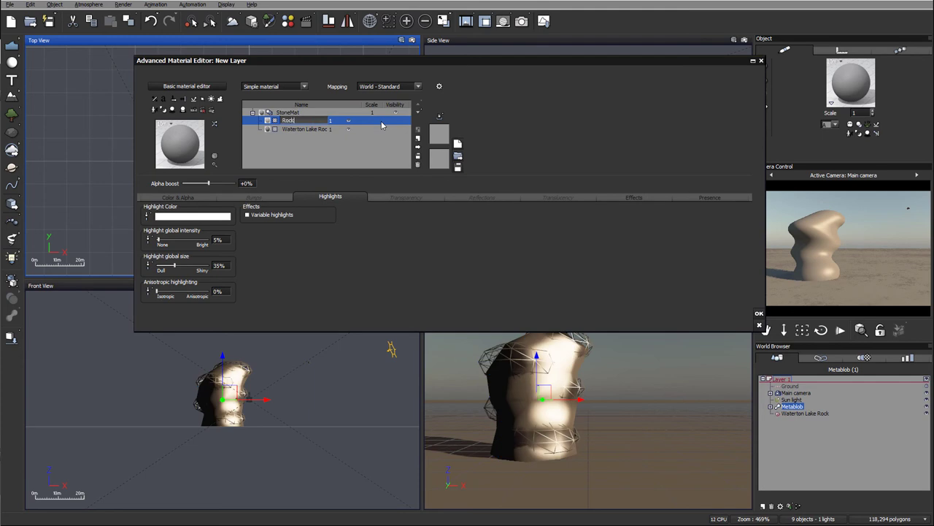
{"action": "left_click", "coordinate": [353, 151]}
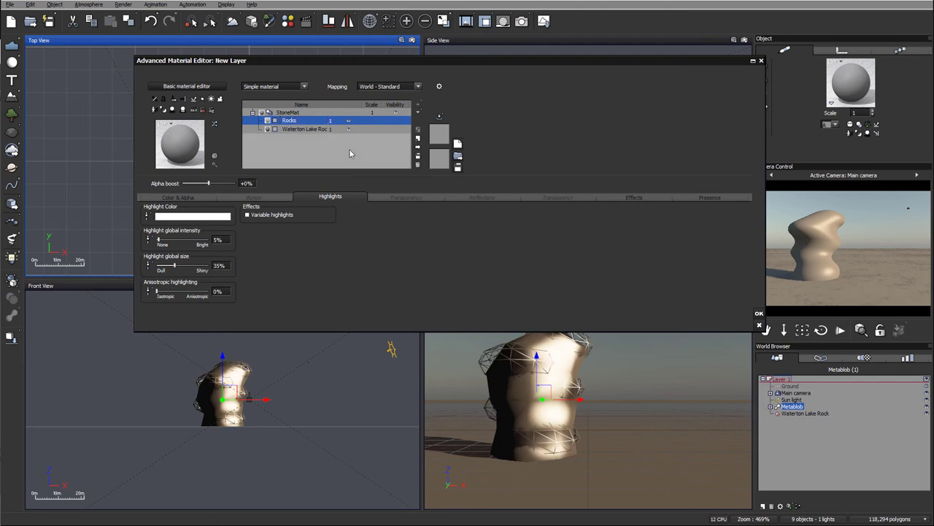
- Turn the Rocks layer into an EcoSystem material and rename it Rocks eco
{"action": "left_click", "coordinate": [194, 198]}
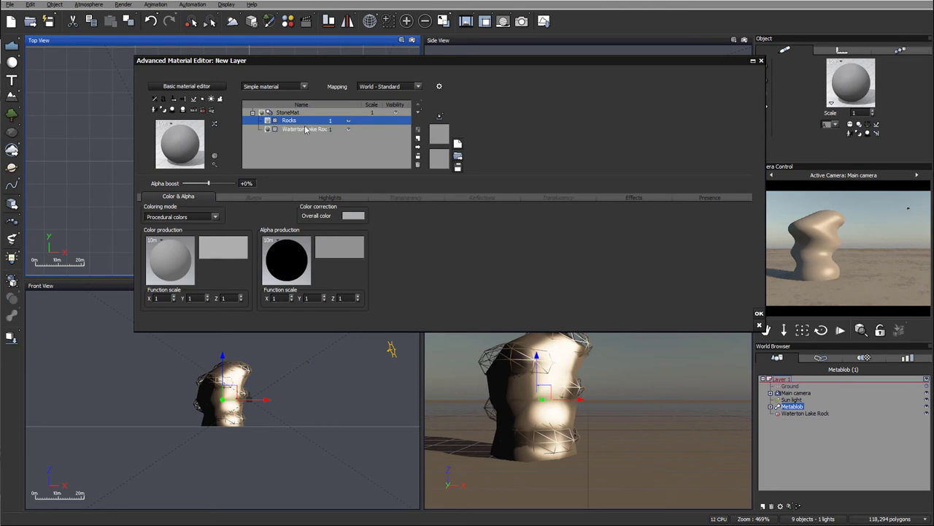
{"action": "left_click", "coordinate": [305, 85]}
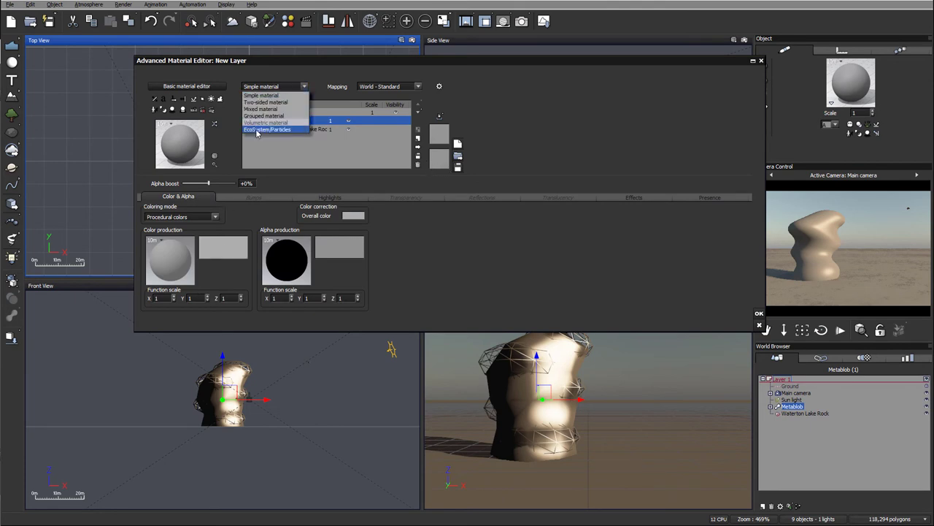
{"action": "left_click", "coordinate": [304, 138]}
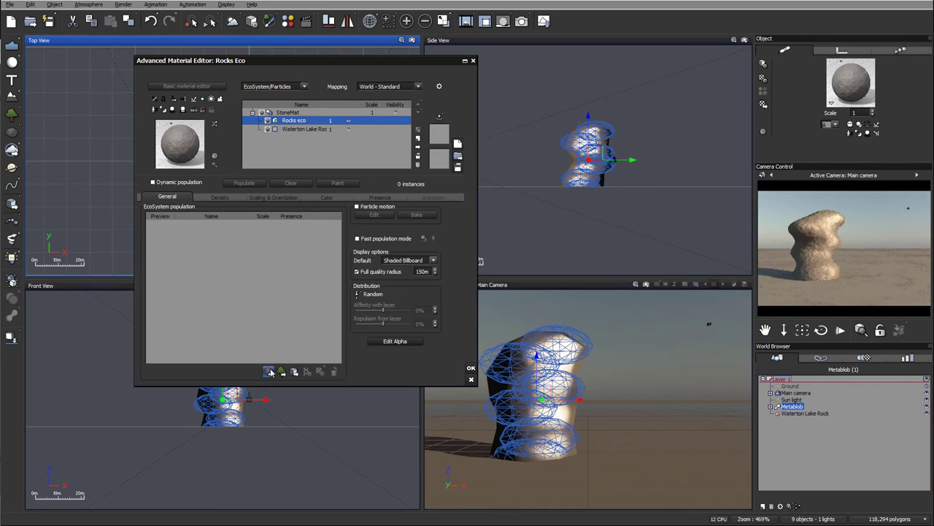
- Add the Waterton Lake Rock from the Faceted collection to the EcoSystem population and populate the metablob
{"action": "left_click", "coordinate": [270, 372]}
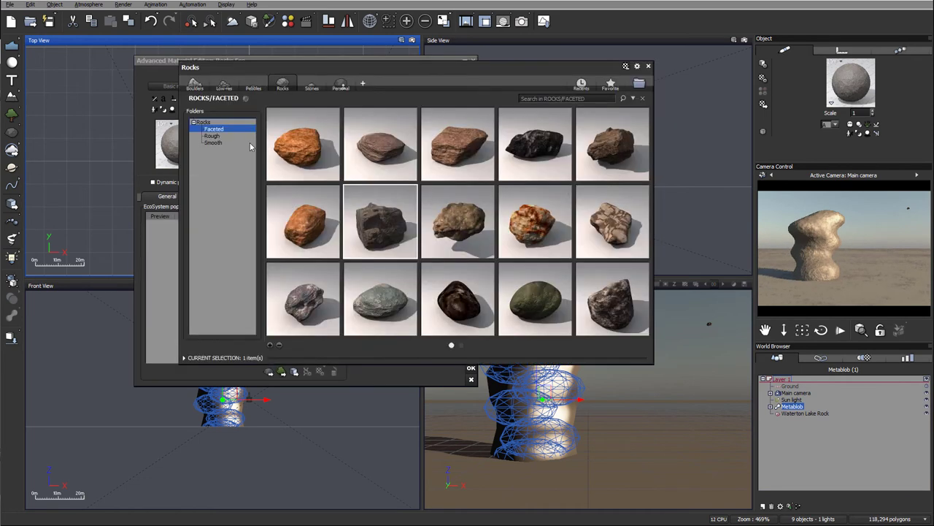
{"action": "double_click", "coordinate": [372, 219]}
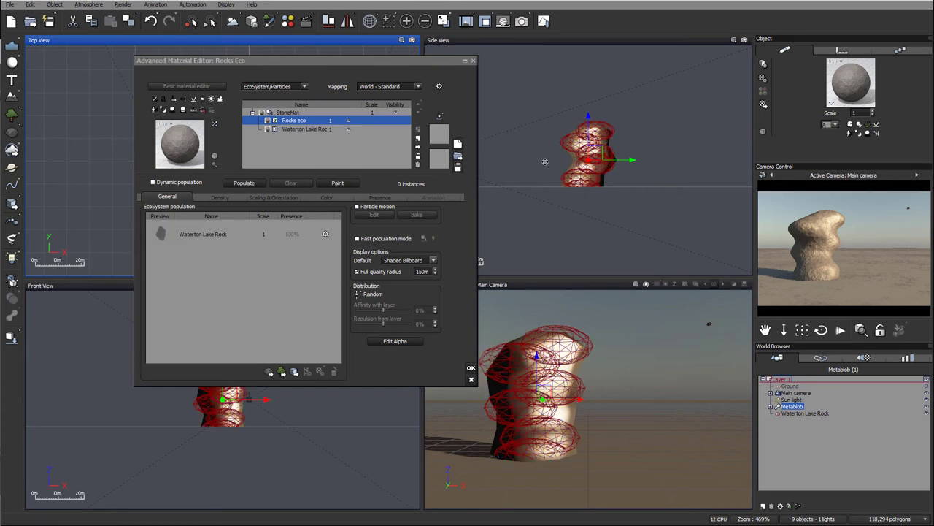
{"action": "left_click", "coordinate": [246, 184]}
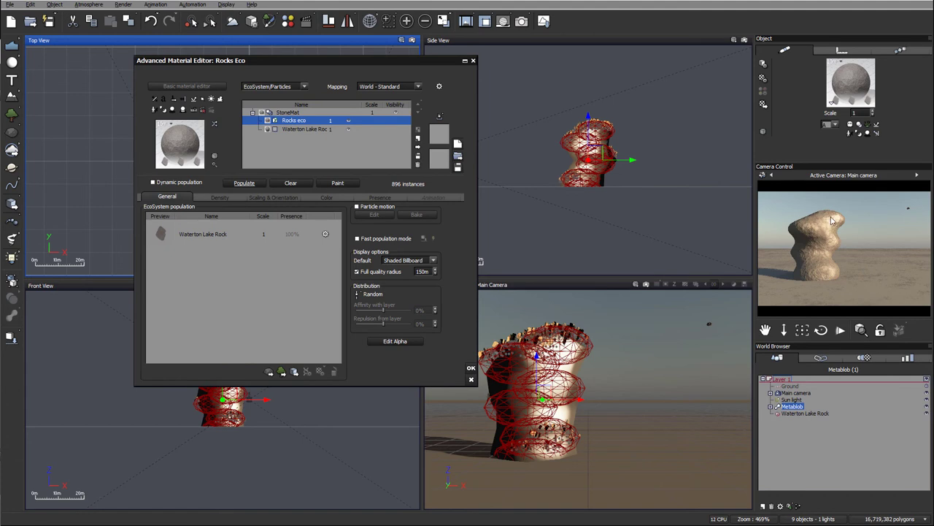
- Configure the EcoSystem density with 64% overall density, stacking up to 10, a -50 cm surface offset and clumping enabled
{"action": "left_click", "coordinate": [213, 198]}
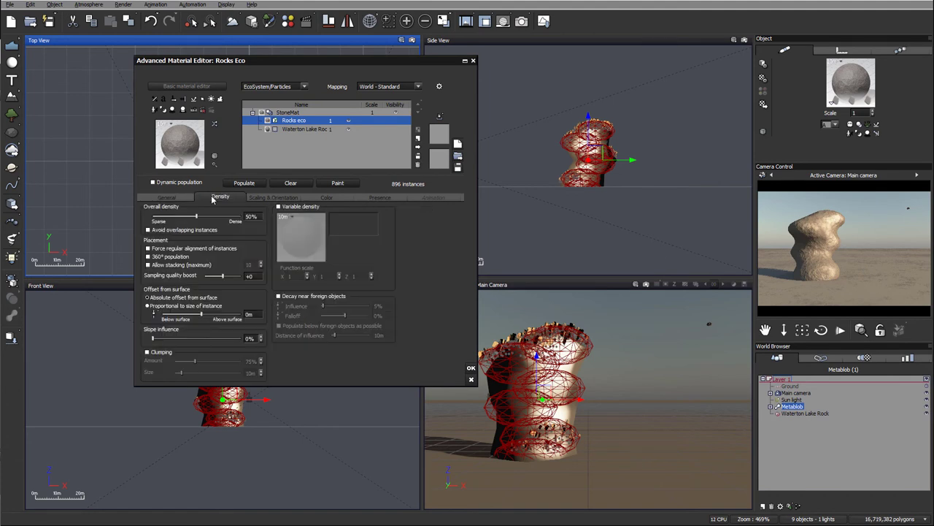
{"action": "left_click_drag", "start_coordinate": [210, 217], "coordinate": [212, 217]}
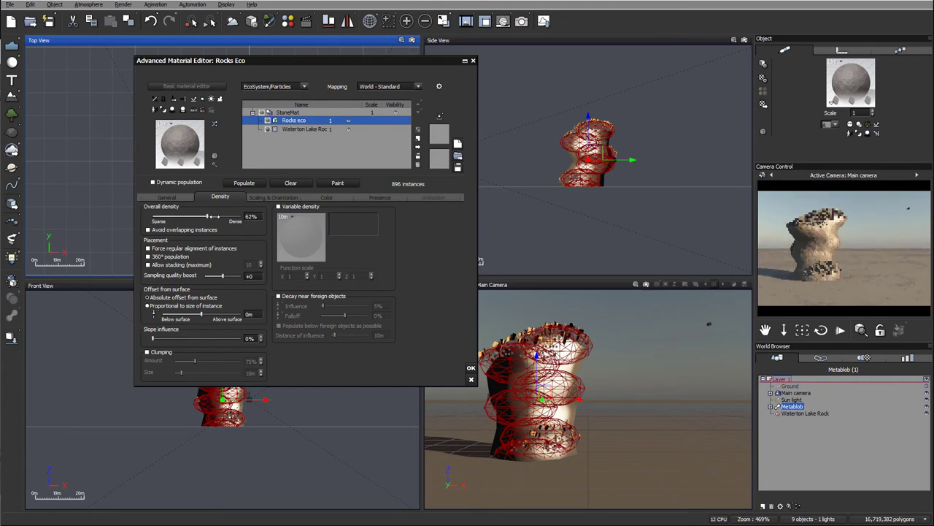
{"action": "left_click_drag", "start_coordinate": [212, 217], "coordinate": [214, 217]}
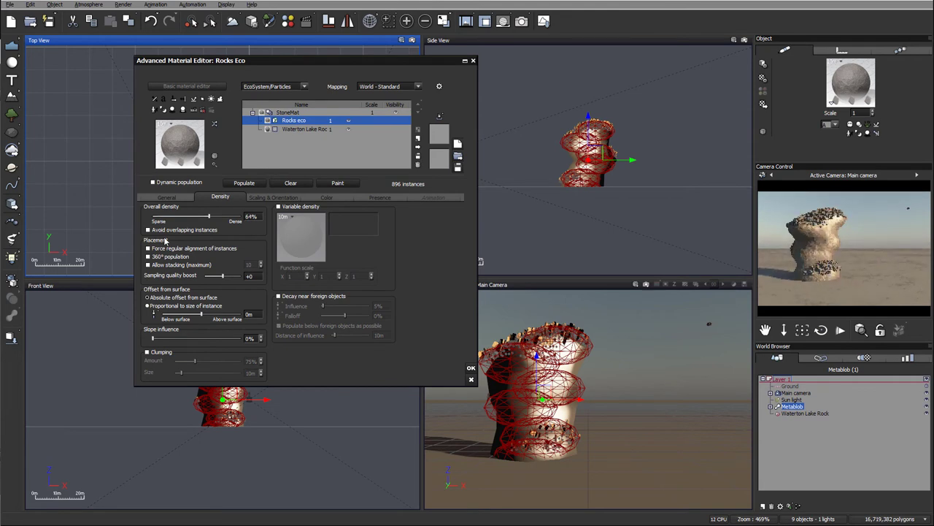
{"action": "left_click", "coordinate": [148, 264]}
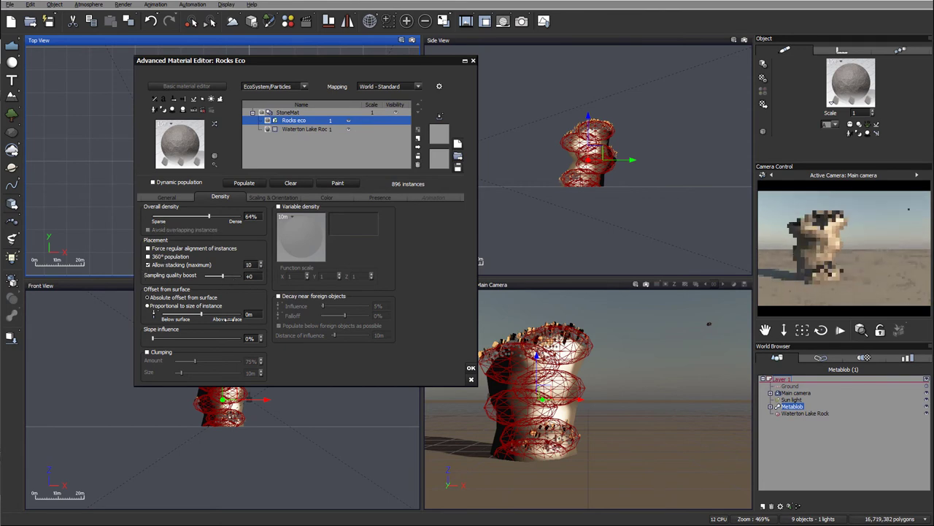
{"action": "left_click", "coordinate": [211, 313]}
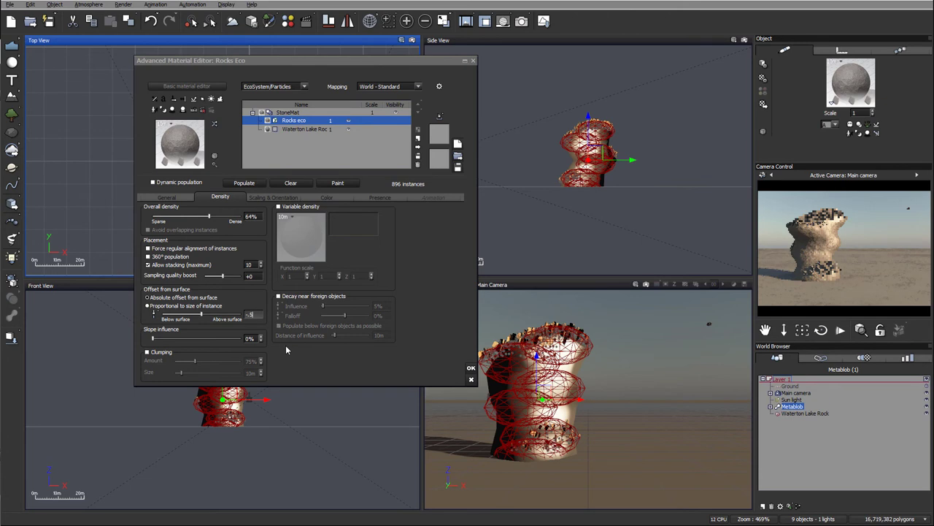
{"action": "left_click", "coordinate": [177, 360]}
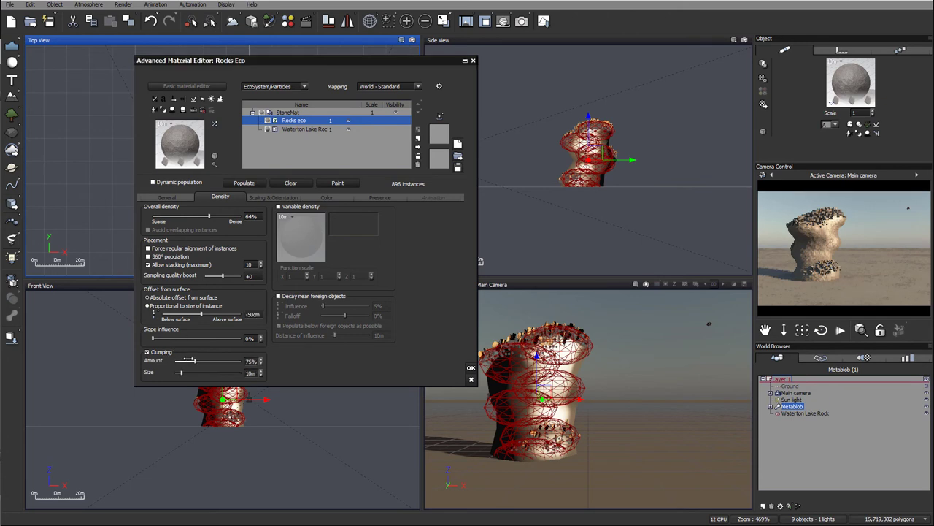
- Set the EcoSystem's overall scaling to 2.567 and enable shrinking at low densities
{"action": "left_click", "coordinate": [254, 198]}
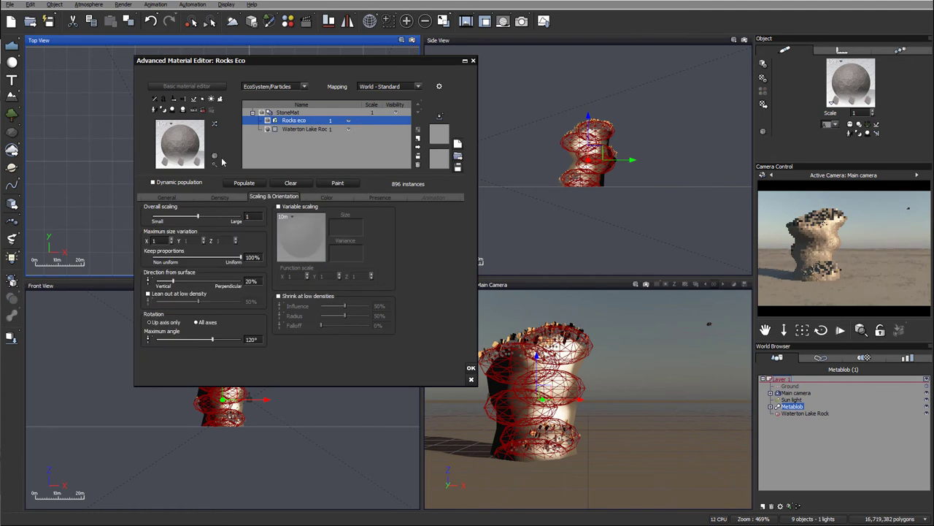
{"action": "left_click_drag", "start_coordinate": [197, 217], "coordinate": [226, 217]}
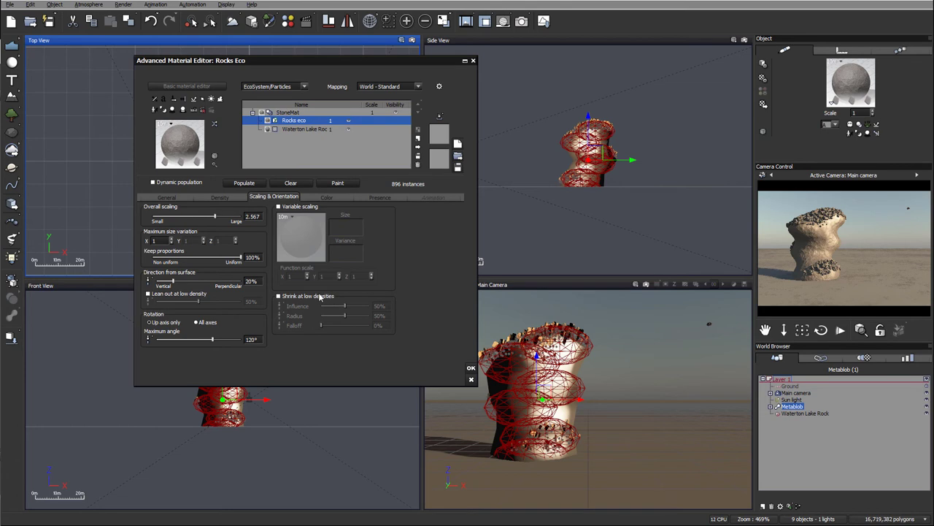
{"action": "left_click", "coordinate": [287, 297]}
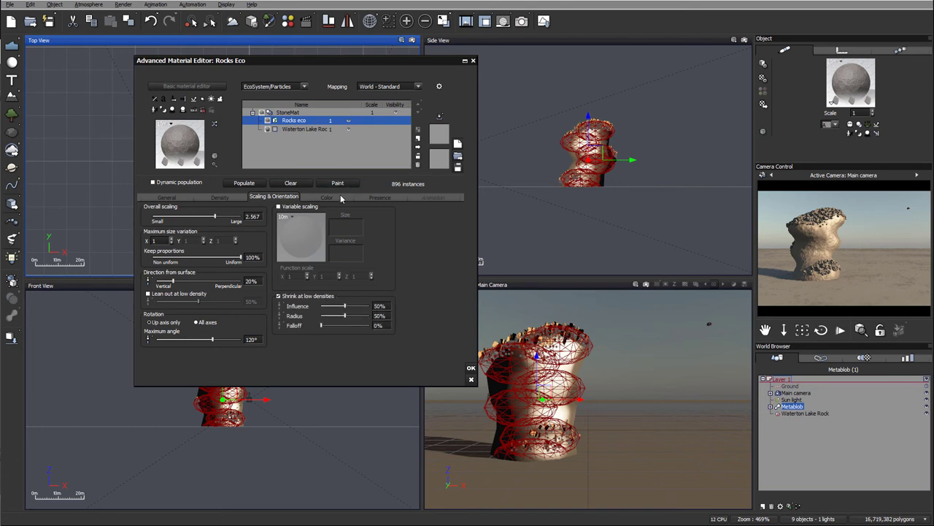
- Check the EcoSystem's color and presence settings and repopulate the metablob with the new density and scaling
{"action": "left_click", "coordinate": [343, 196]}
{"action": "left_click", "coordinate": [379, 196]}
{"action": "left_click", "coordinate": [256, 183]}
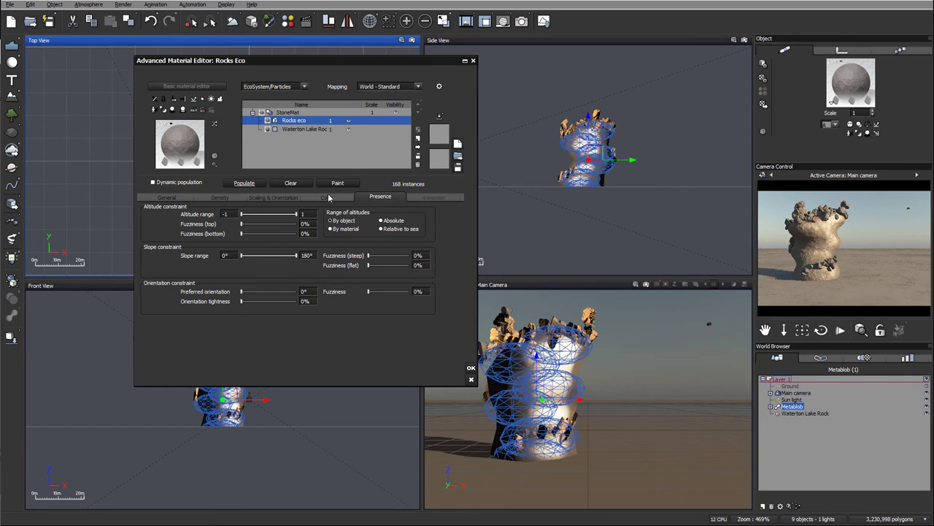
- Set the rocks EcoSystem's overall density to 82% and repopulate the metablob
{"action": "left_click", "coordinate": [218, 197]}
{"action": "left_click_drag", "start_coordinate": [219, 217], "coordinate": [234, 217]}
{"action": "left_click", "coordinate": [244, 182]}
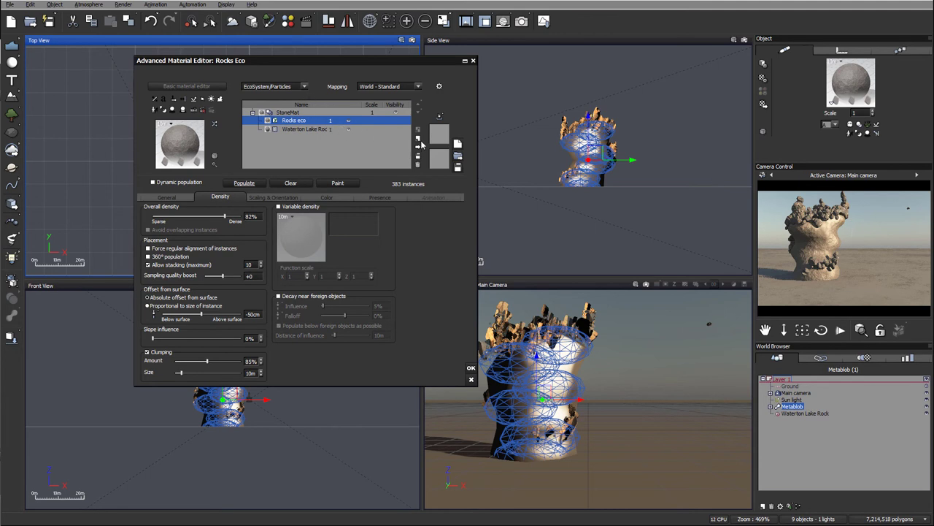
- Add a new layer above the rocks EcoSystem, name it Plants and make it an EcoSystem material
{"action": "left_click", "coordinate": [282, 119]}
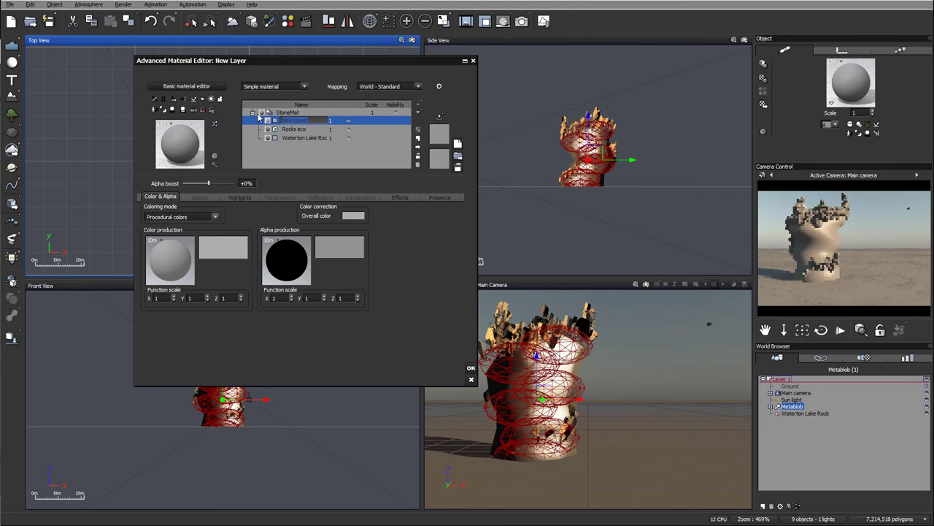
{"action": "type", "text": "R"}
{"action": "type", "text": "la"}
{"action": "type", "text": "nts"}
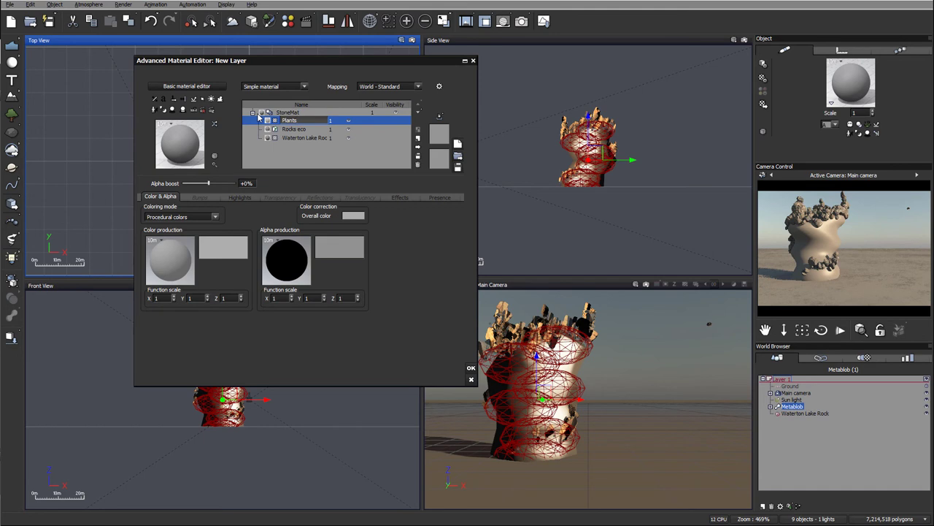
{"action": "left_click", "coordinate": [303, 86]}
{"action": "left_click", "coordinate": [292, 131]}
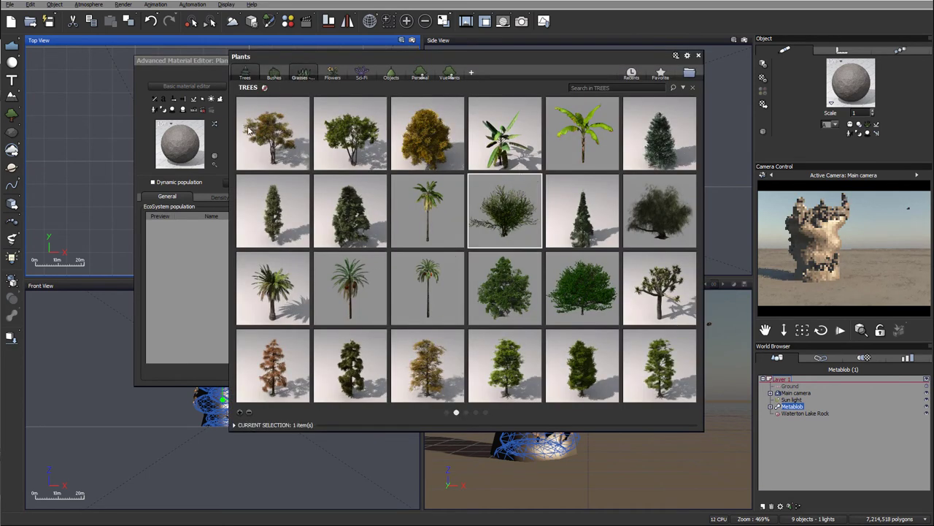
- Add the Small Grassfield Plant from the grasses and plants collection to the Plants EcoSystem and populate it
{"action": "left_click", "coordinate": [301, 74]}
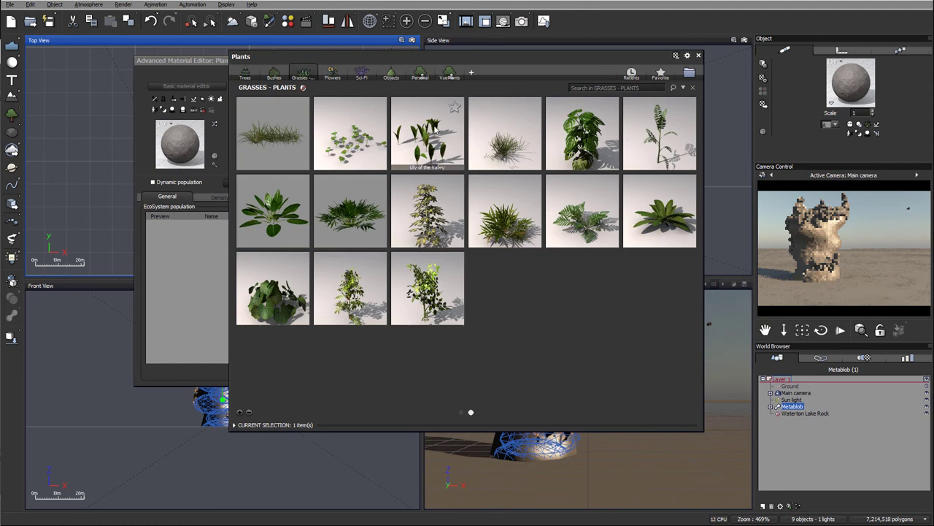
{"action": "double_click", "coordinate": [357, 137]}
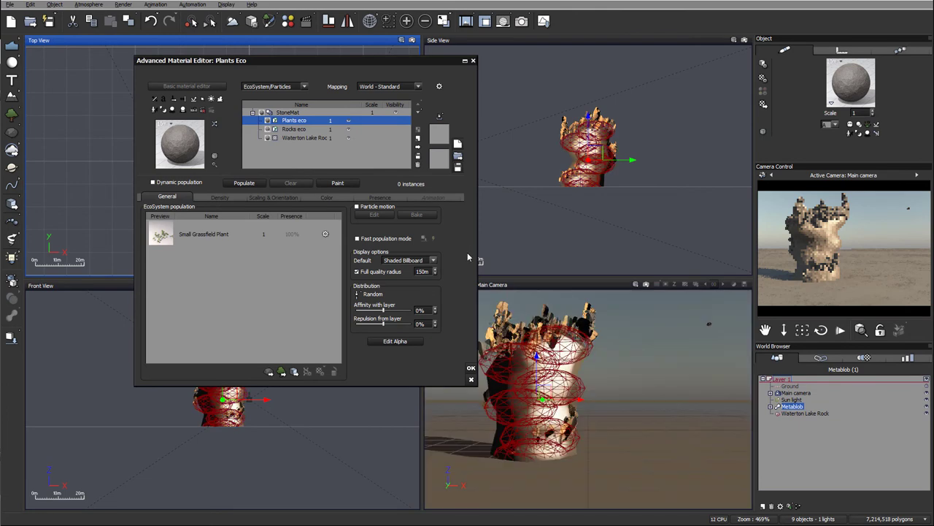
{"action": "left_click", "coordinate": [246, 184]}
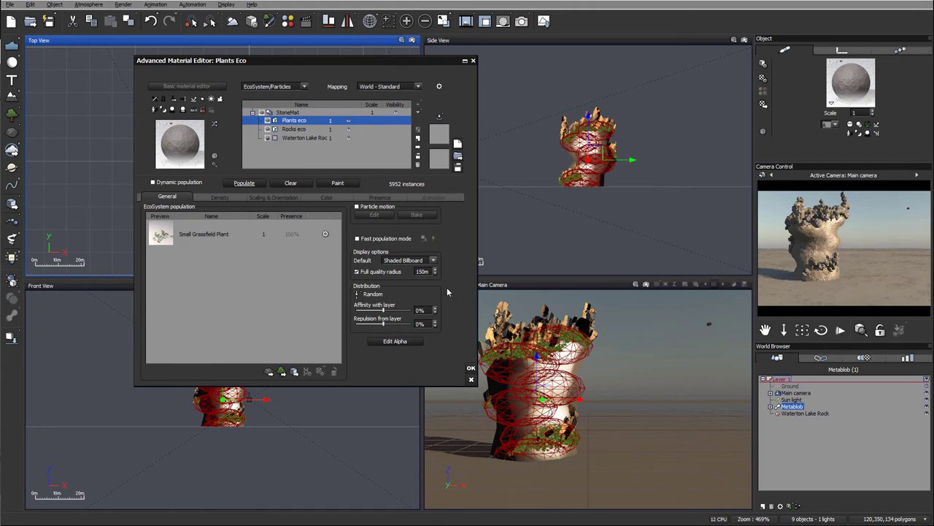
- Set the Plants EcoSystem's overall density to 100%, repopulate it, and set its overall scaling to 1.117
{"action": "left_click", "coordinate": [221, 197]}
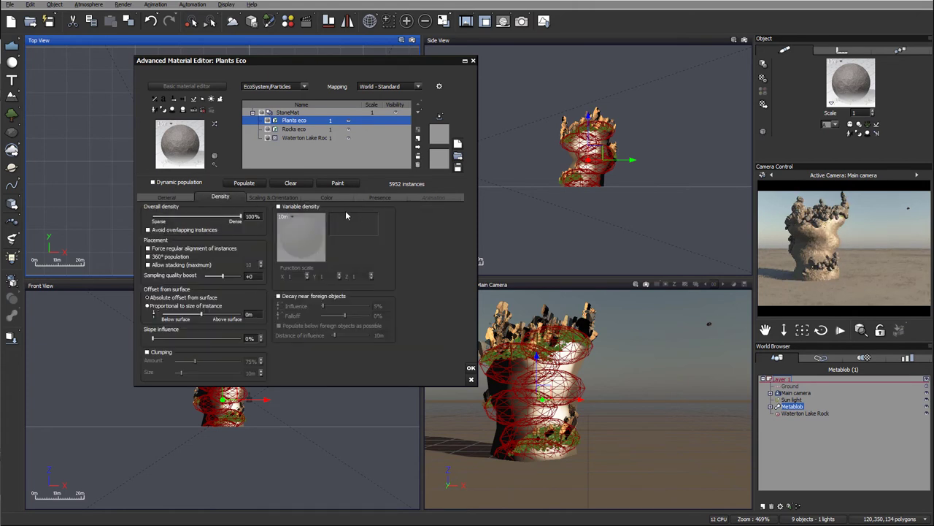
{"action": "left_click", "coordinate": [244, 182]}
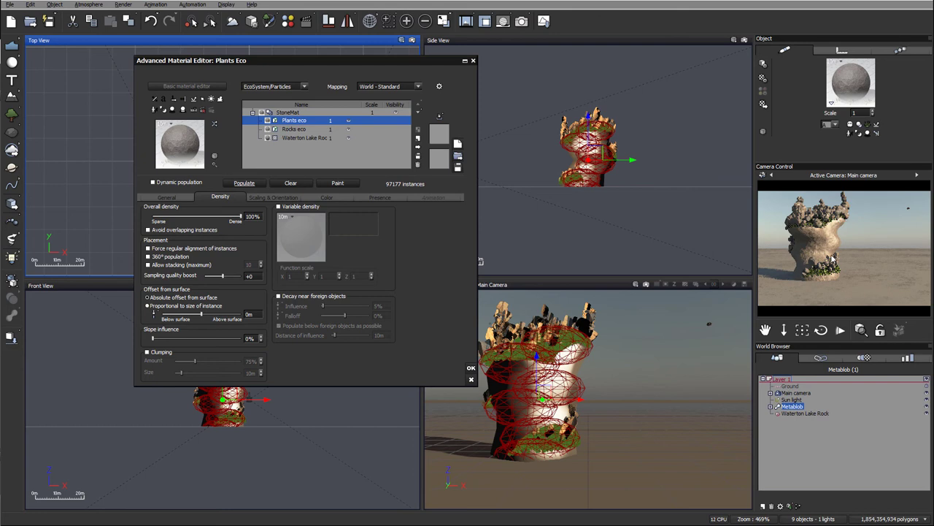
{"action": "left_click", "coordinate": [268, 198]}
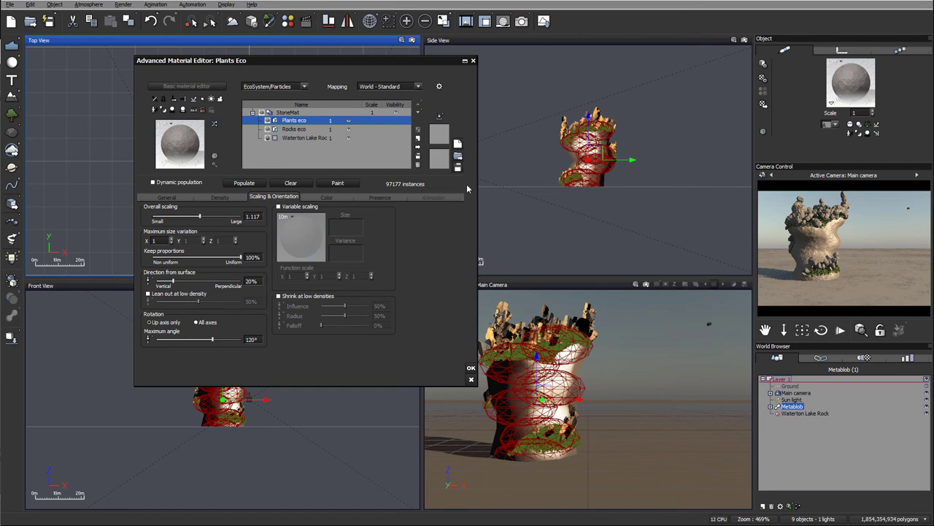
- Enable 360° population for the Plants EcoSystem and repopulate the metablob with it
{"action": "left_click", "coordinate": [220, 197]}
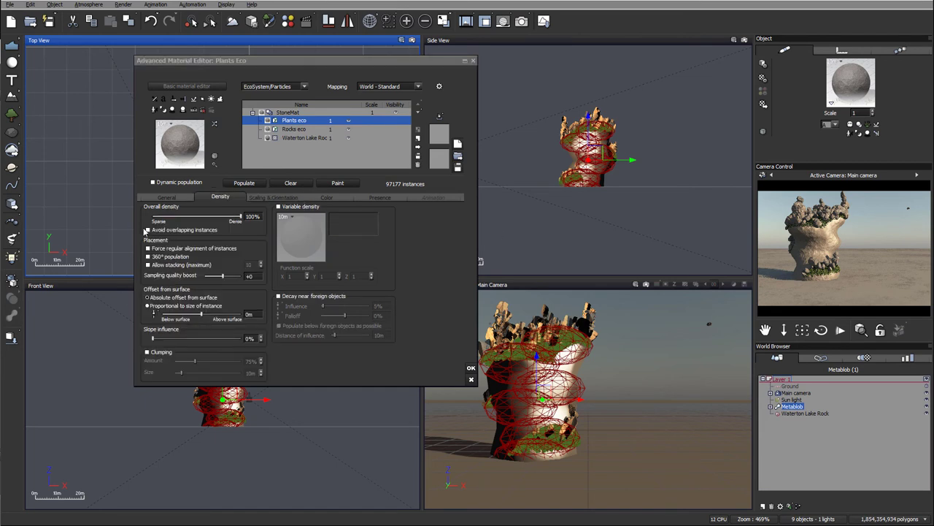
{"action": "left_click", "coordinate": [148, 256]}
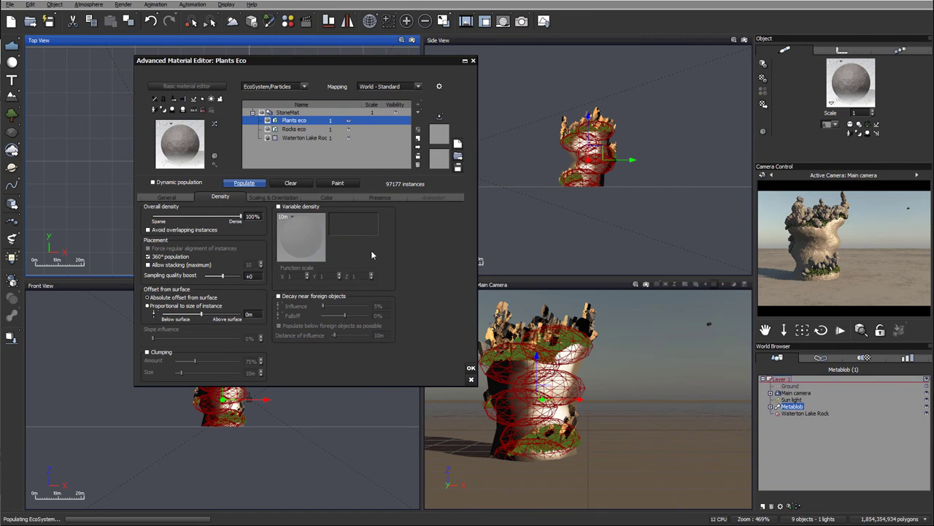
{"action": "left_click", "coordinate": [607, 283]}
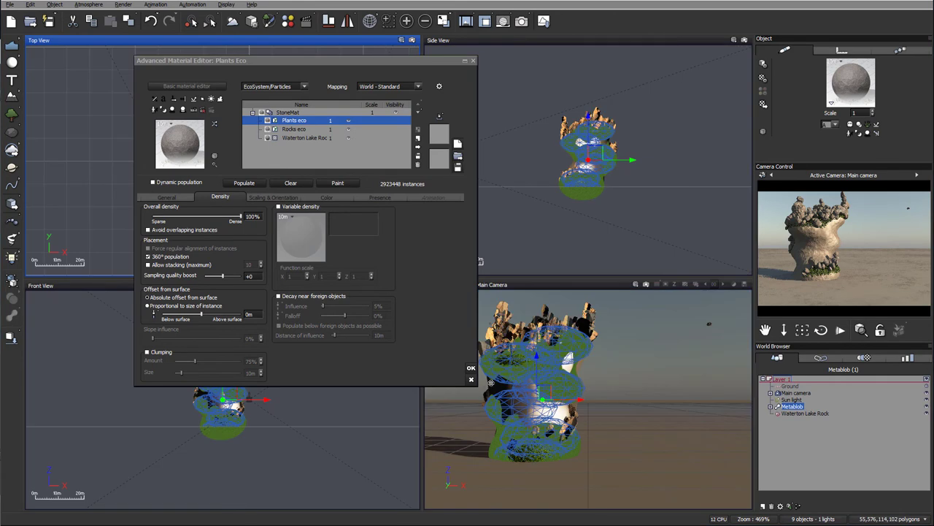
- Limit the plants to a 0° to 81° slope range with 31% steep fuzziness, then clear and repopulate them
{"action": "left_click", "coordinate": [372, 197]}
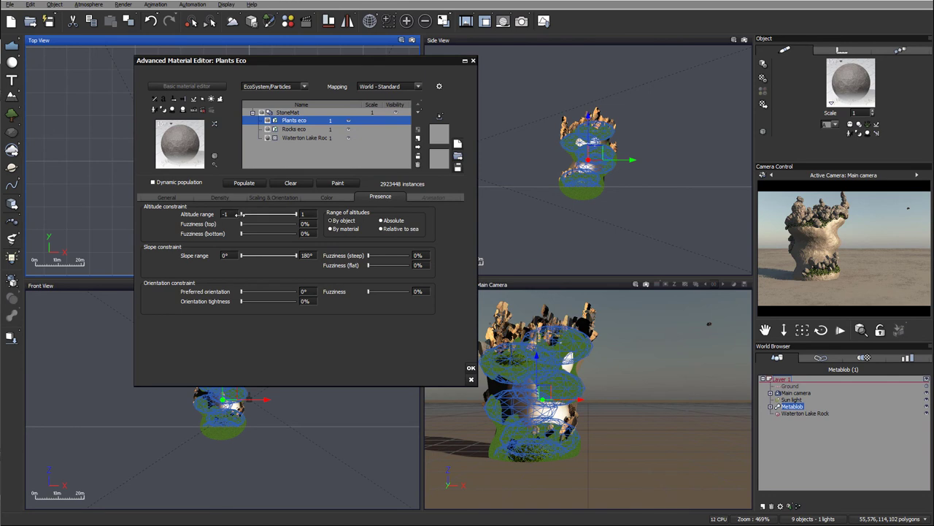
{"action": "left_click_drag", "start_coordinate": [296, 255], "coordinate": [265, 255]}
{"action": "left_click_drag", "start_coordinate": [369, 254], "coordinate": [380, 256]}
{"action": "left_click", "coordinate": [294, 184]}
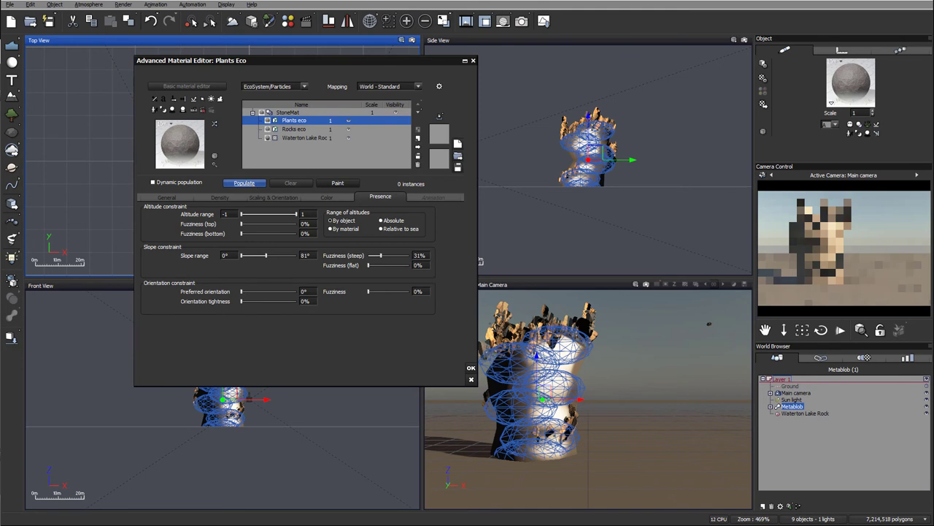
{"action": "left_click", "coordinate": [244, 182]}
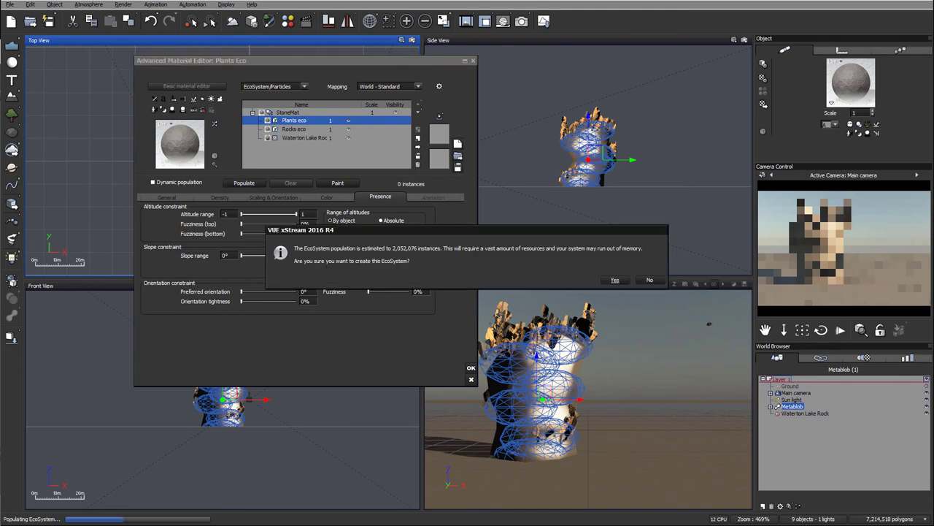
{"action": "left_click", "coordinate": [614, 280]}
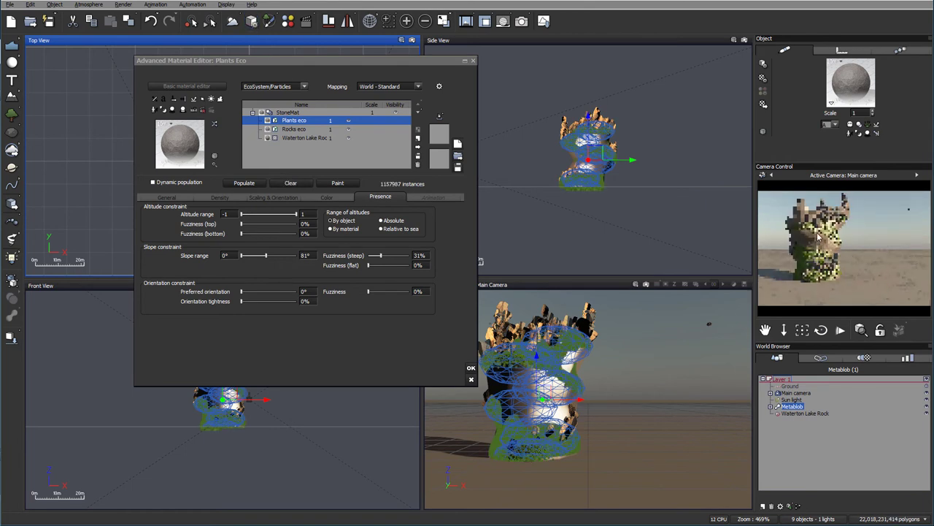
- Add another material layer above the Plants EcoSystem and make it an EcoSystem
{"action": "left_click", "coordinate": [419, 136]}
{"action": "left_click", "coordinate": [306, 87]}
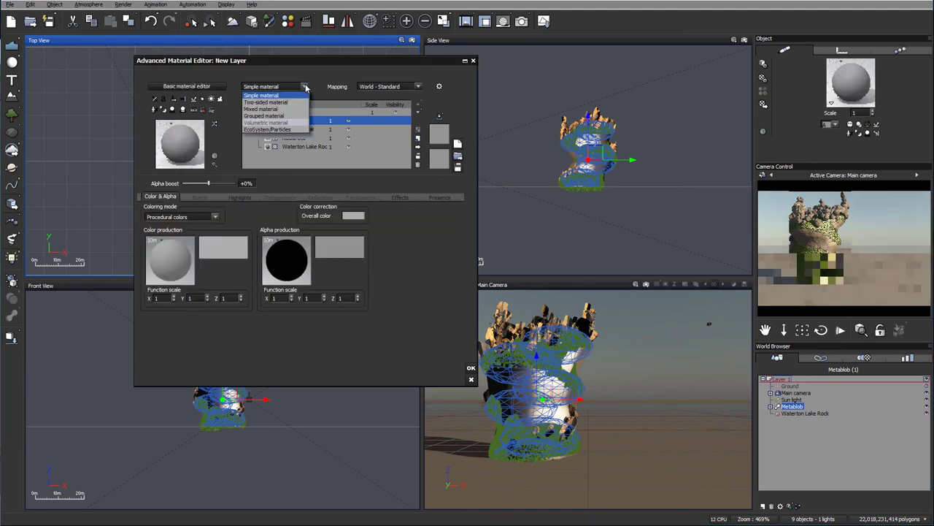
{"action": "left_click", "coordinate": [267, 129]}
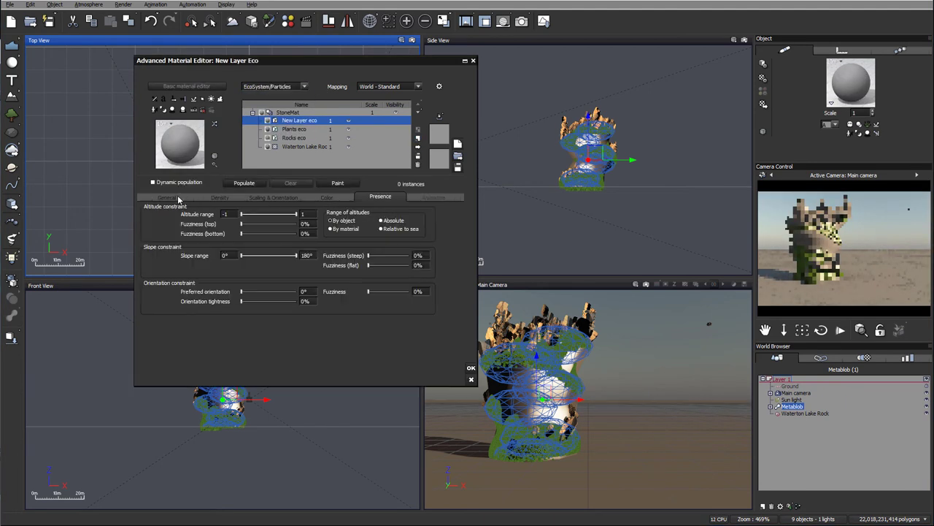
{"action": "left_click", "coordinate": [178, 199]}
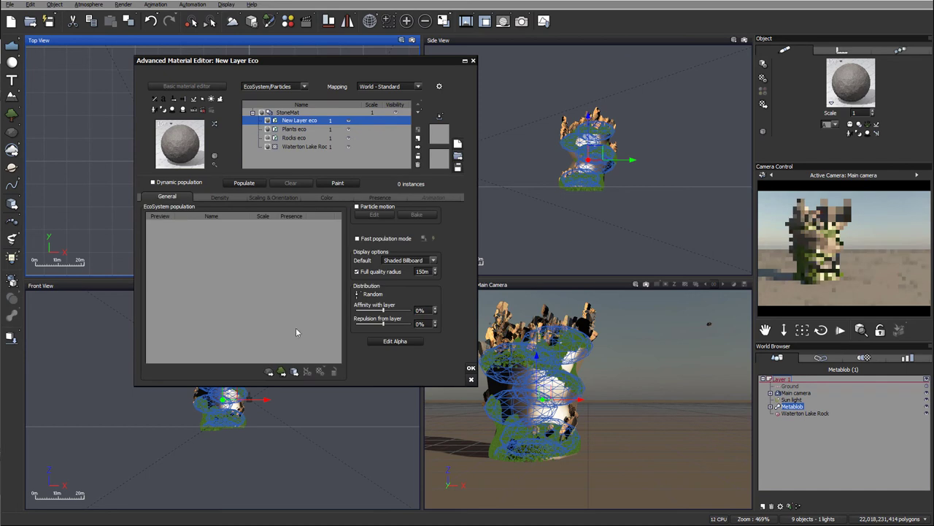
- Add the Alder trees Late Spring, Autumn and Late Summer to the new EcoSystem layer and populate it
{"action": "left_click", "coordinate": [282, 372]}
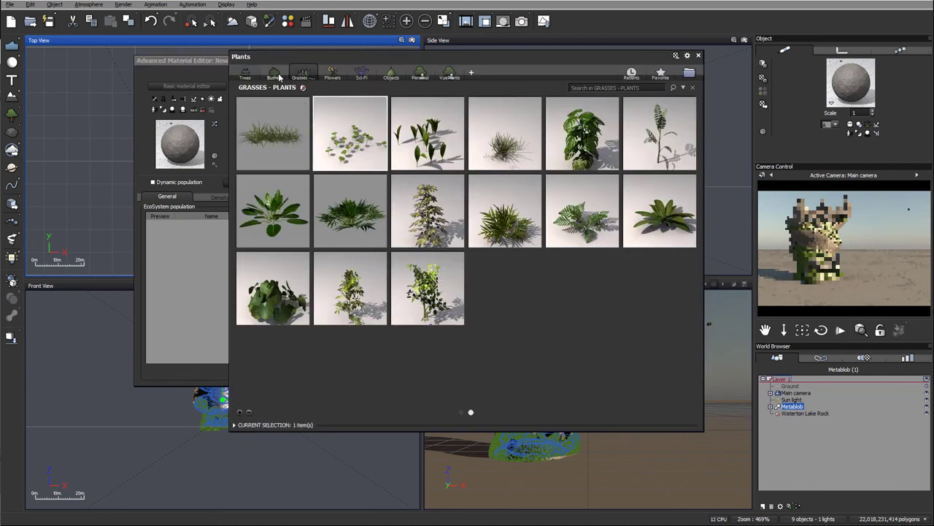
{"action": "left_click", "coordinate": [249, 76]}
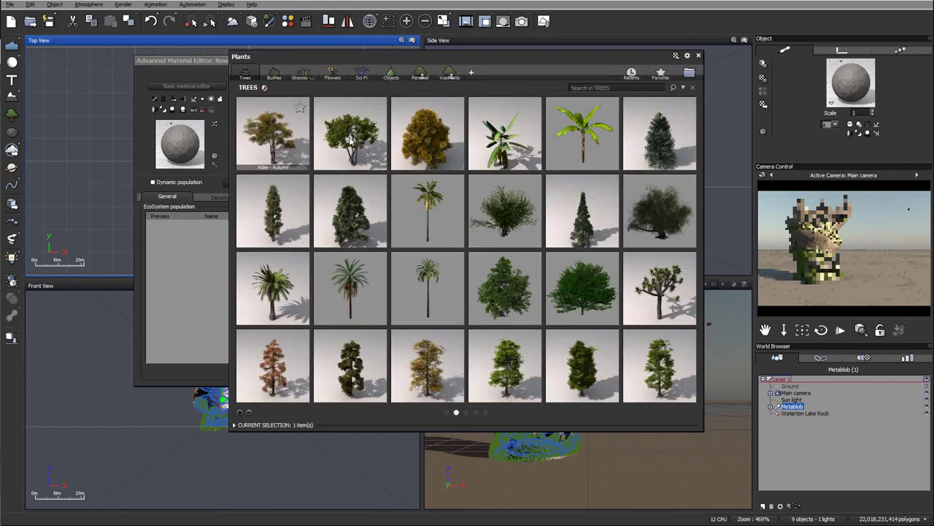
{"action": "double_click", "coordinate": [345, 132]}
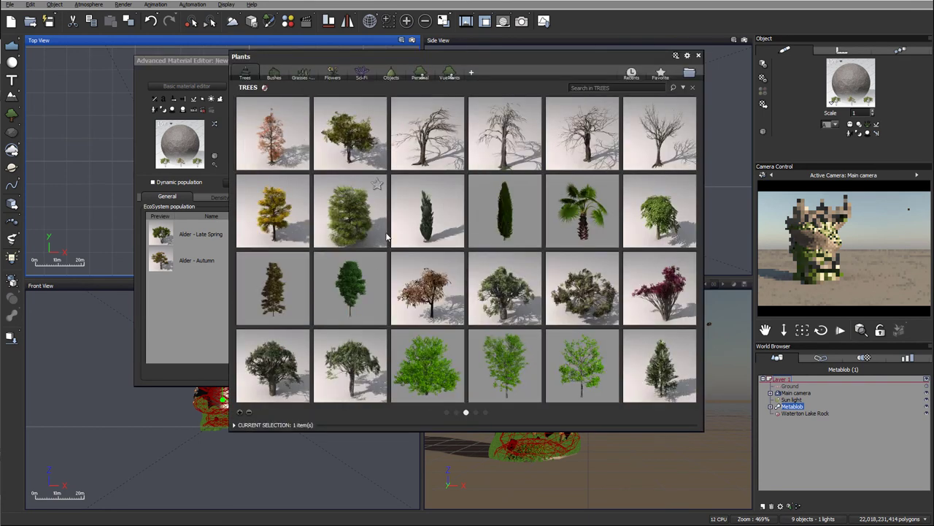
{"action": "double_click", "coordinate": [343, 140]}
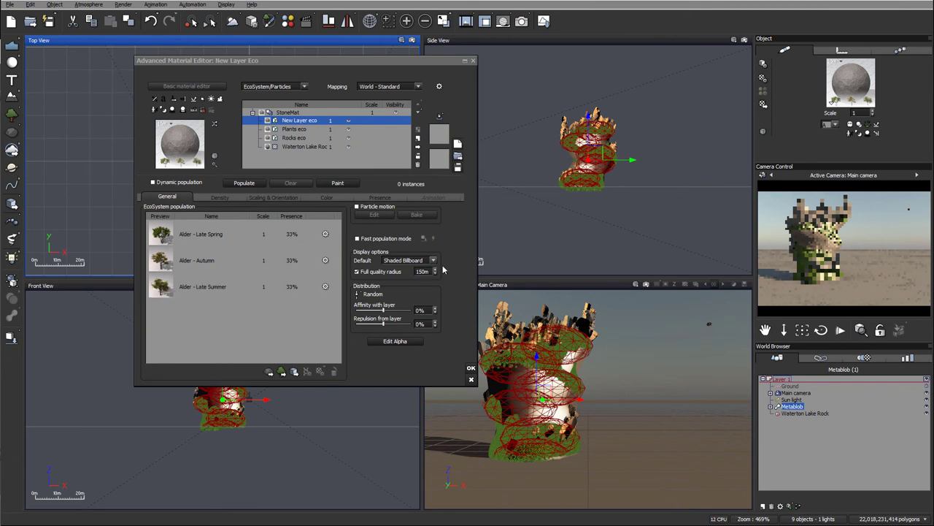
{"action": "left_click", "coordinate": [234, 185]}
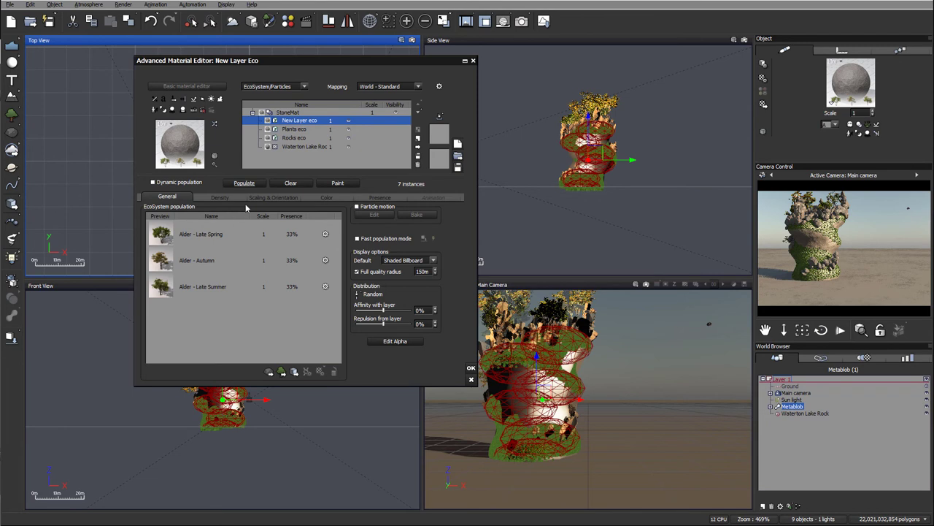
- Enable 79% clumping and 73% lean out at low density for the tree layer, and repopulate it
{"action": "left_click", "coordinate": [220, 197]}
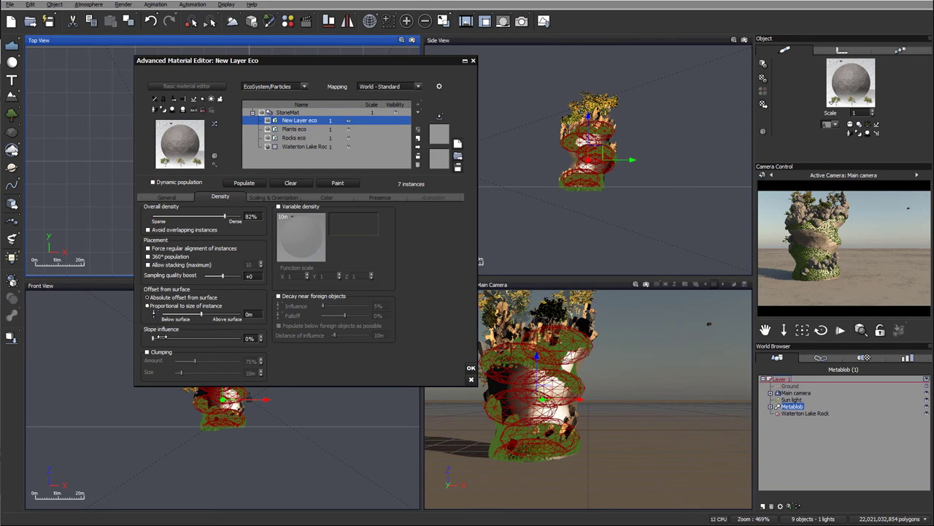
{"action": "left_click", "coordinate": [160, 353]}
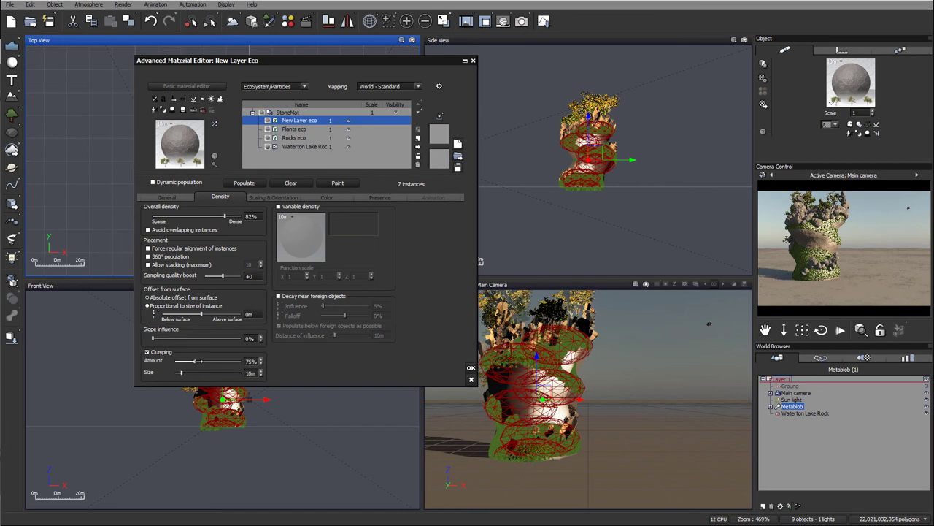
{"action": "left_click", "coordinate": [261, 197]}
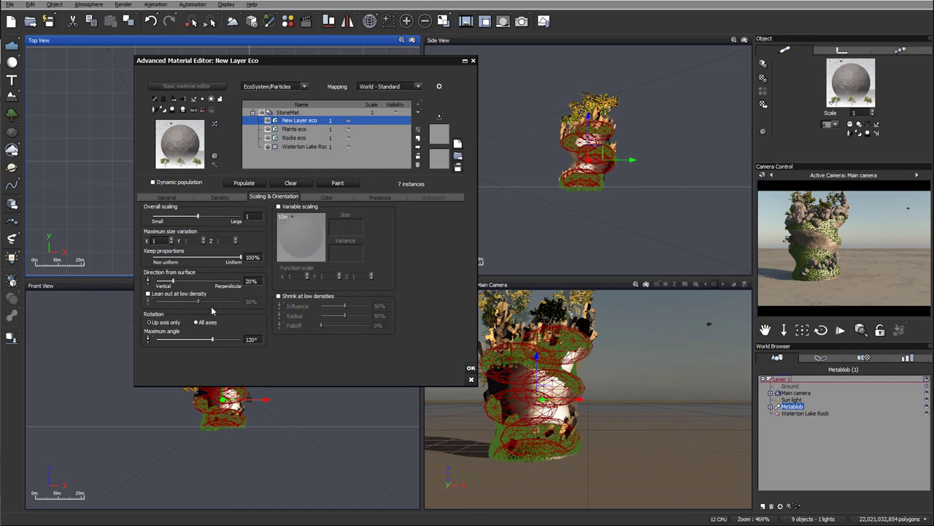
{"action": "left_click", "coordinate": [148, 294]}
{"action": "left_click_drag", "start_coordinate": [199, 301], "coordinate": [209, 301]}
{"action": "left_click", "coordinate": [222, 302]}
{"action": "left_click", "coordinate": [244, 182]}
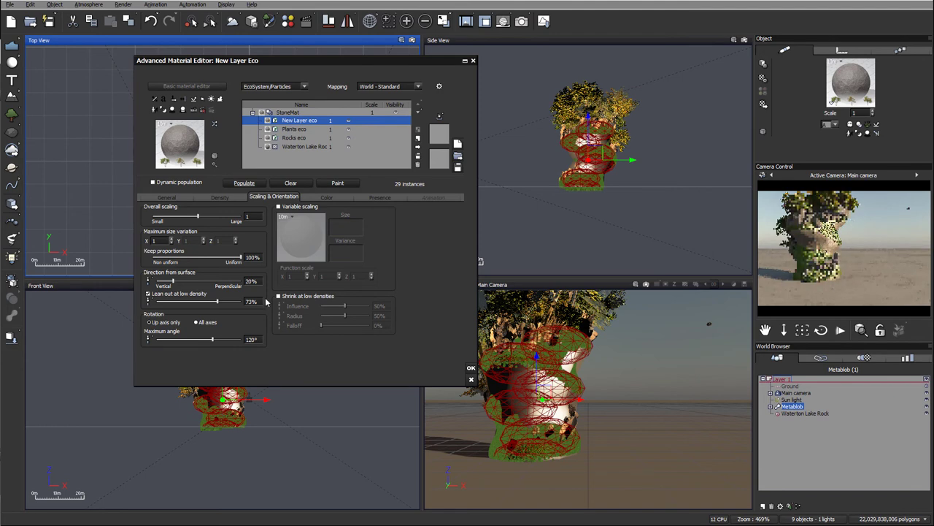
- Set the trees' lean out to 94%, direction from surface to 36%, density to 75% and scaling to 0.87, and repopulate
{"action": "left_click_drag", "start_coordinate": [217, 301], "coordinate": [236, 301]}
{"action": "left_click_drag", "start_coordinate": [189, 281], "coordinate": [197, 281]}
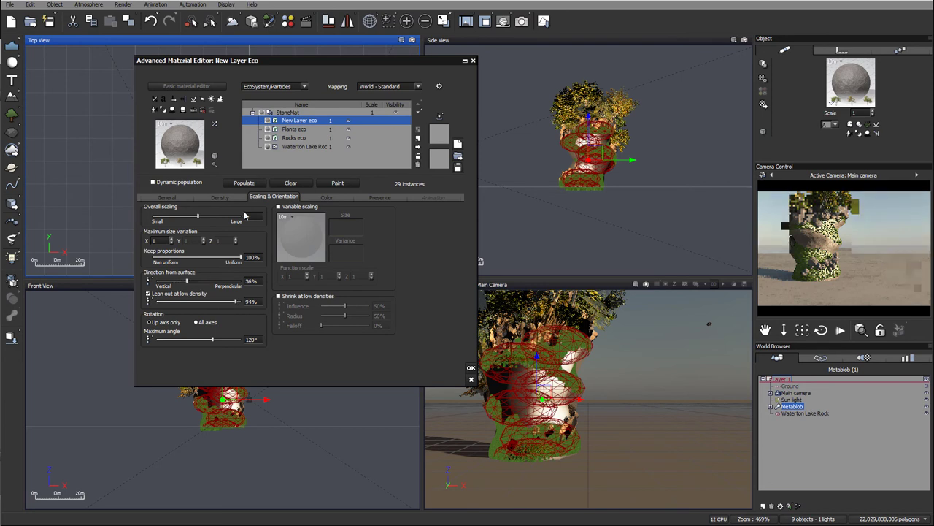
{"action": "left_click", "coordinate": [221, 197]}
{"action": "left_click_drag", "start_coordinate": [227, 216], "coordinate": [232, 216]}
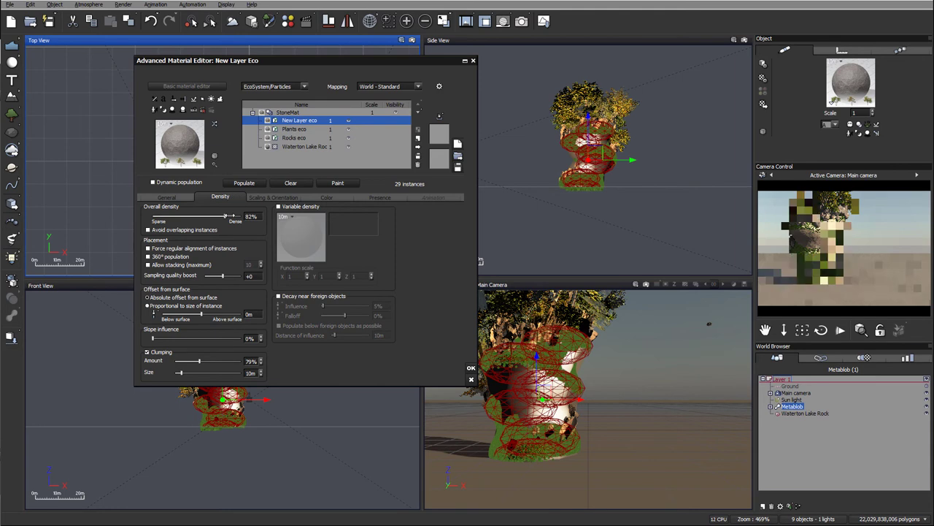
{"action": "left_click", "coordinate": [273, 196]}
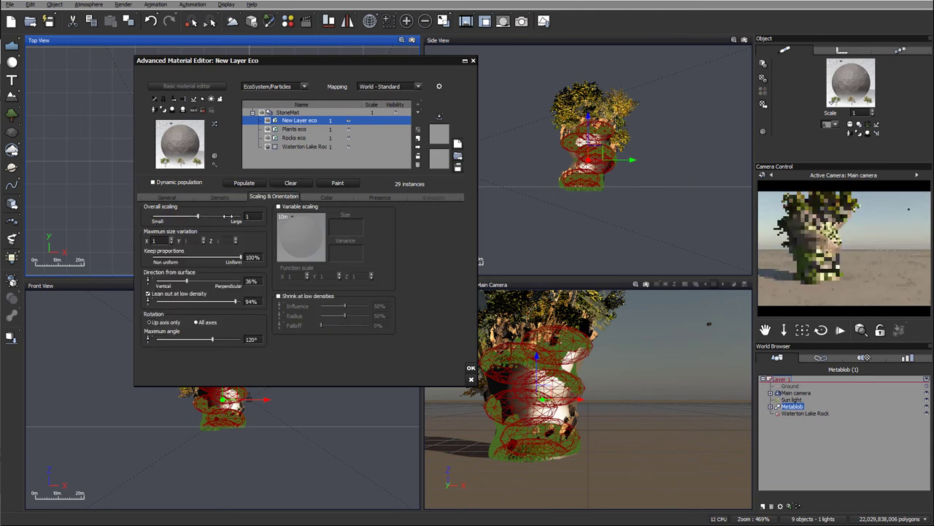
{"action": "left_click", "coordinate": [244, 183]}
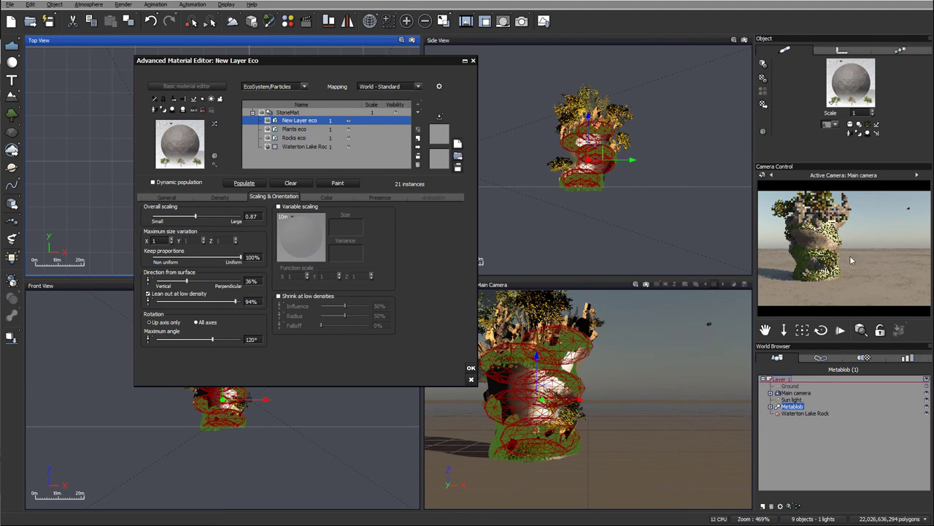
- Adjust the trees' overall scaling, set their overall density to 85% and repopulate the tree layer
{"action": "left_click_drag", "start_coordinate": [213, 217], "coordinate": [217, 216]}
{"action": "left_click", "coordinate": [231, 197]}
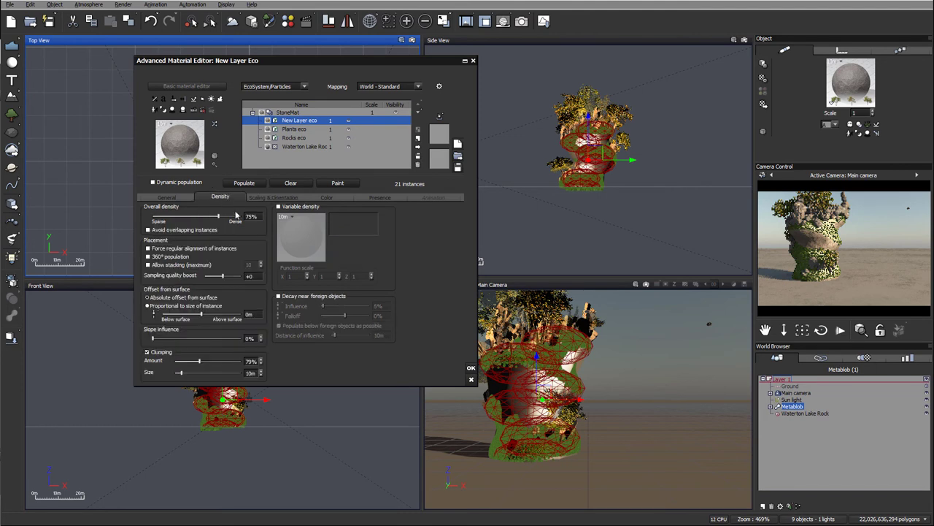
{"action": "left_click_drag", "start_coordinate": [242, 212], "coordinate": [245, 212]}
{"action": "left_click", "coordinate": [244, 182]}
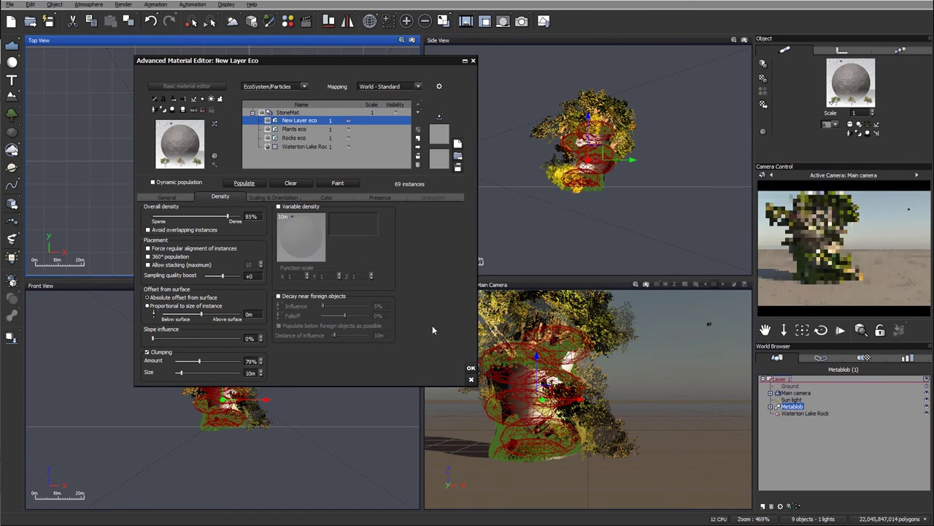
- Accept the material edits and reposition the main camera to frame the whole rock column
{"action": "left_click", "coordinate": [471, 368]}
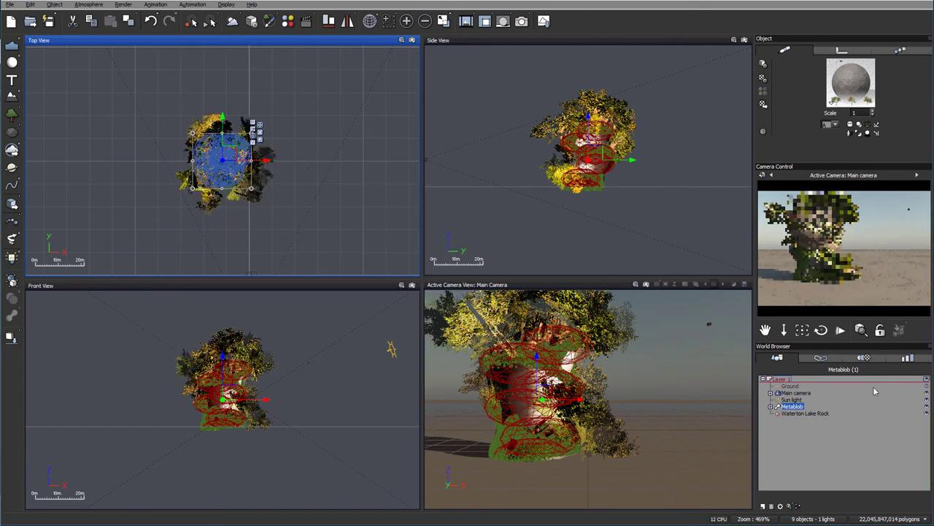
{"action": "left_click", "coordinate": [796, 393]}
{"action": "left_click_drag", "start_coordinate": [709, 325], "coordinate": [725, 358]}
{"action": "left_click_drag", "start_coordinate": [801, 330], "coordinate": [802, 330]}
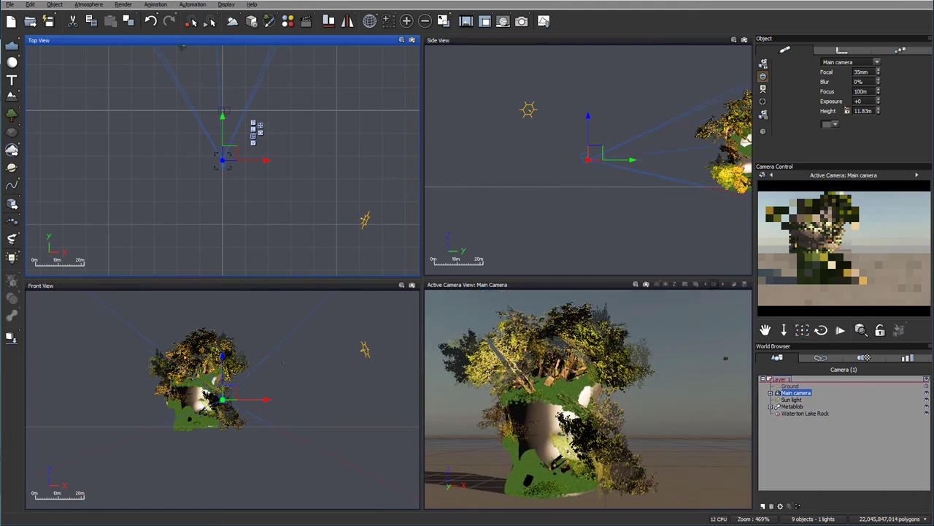
- Render the main camera view, accept the post-render options, and confirm the advanced camera options
{"action": "left_click", "coordinate": [522, 20]}
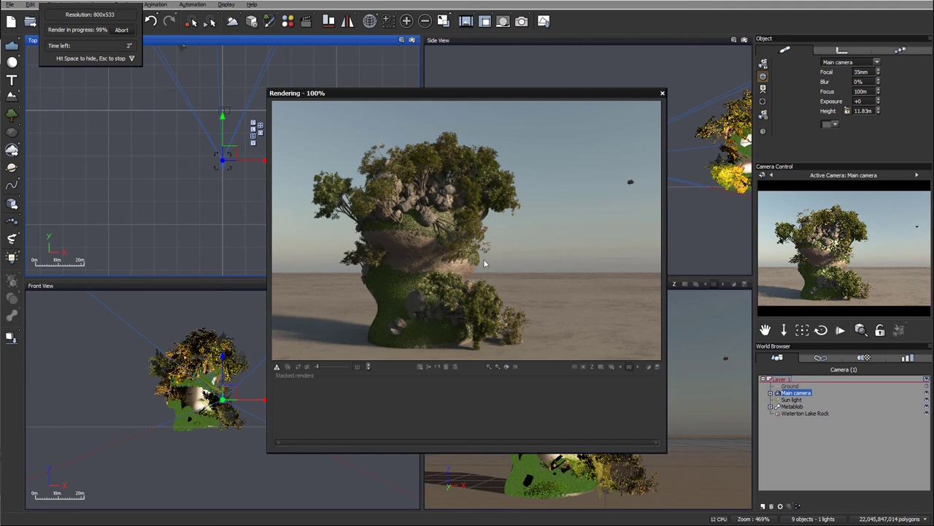
{"action": "left_click", "coordinate": [693, 279]}
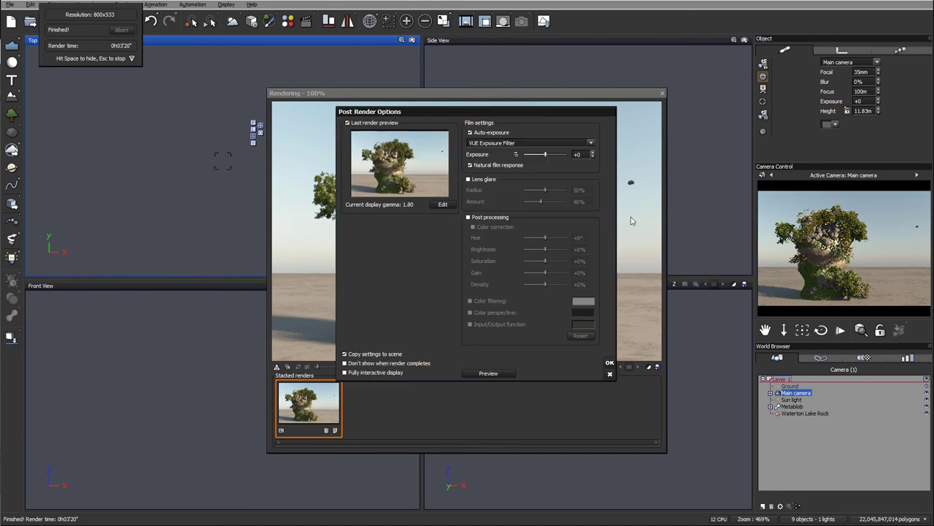
{"action": "left_click", "coordinate": [610, 362]}
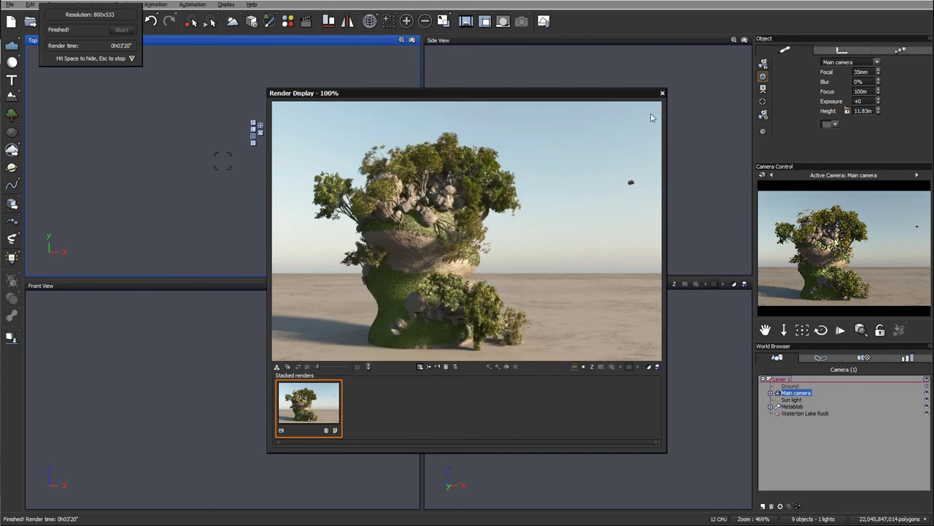
{"action": "left_click", "coordinate": [662, 94]}
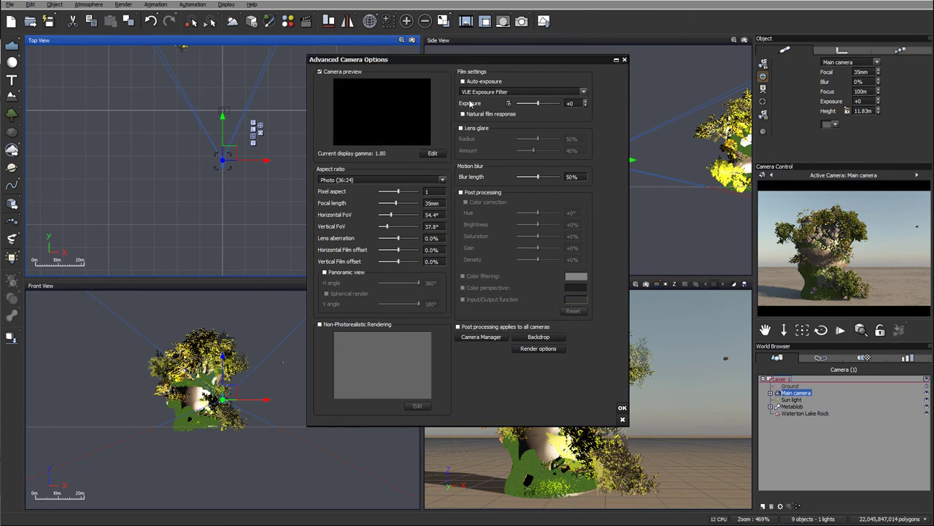
{"action": "left_click", "coordinate": [622, 407]}
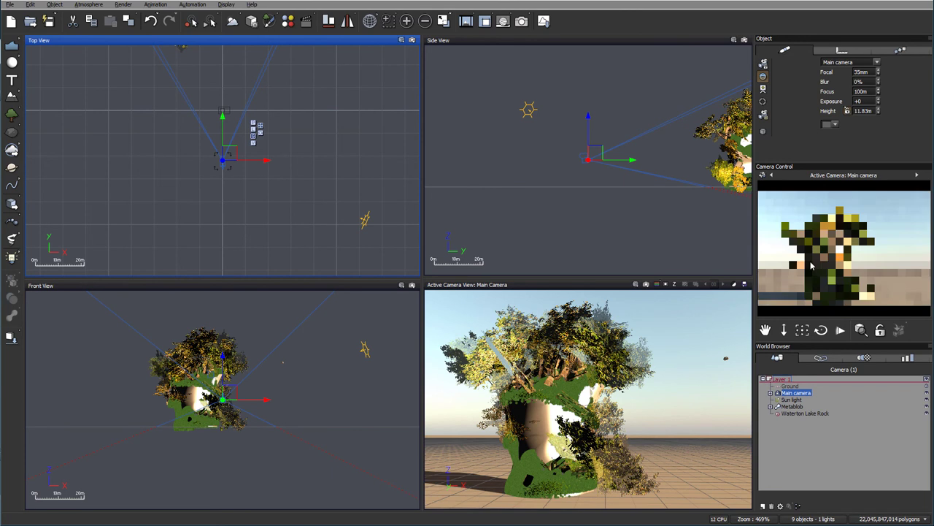
- Reopen the metablob's material and rename its new EcoSystem layer to tree
{"action": "double_click", "coordinate": [790, 406]}
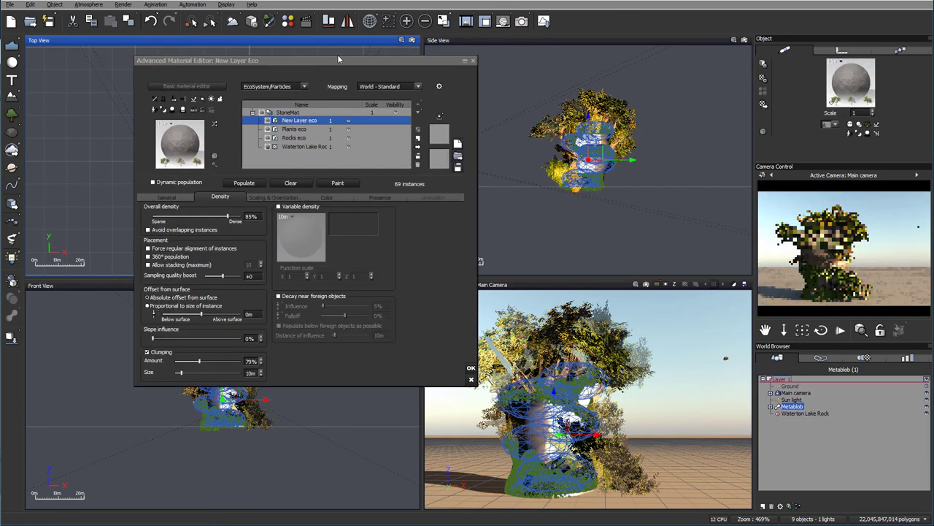
{"action": "left_click_drag", "start_coordinate": [338, 58], "coordinate": [423, 63]}
{"action": "left_click", "coordinate": [375, 125]}
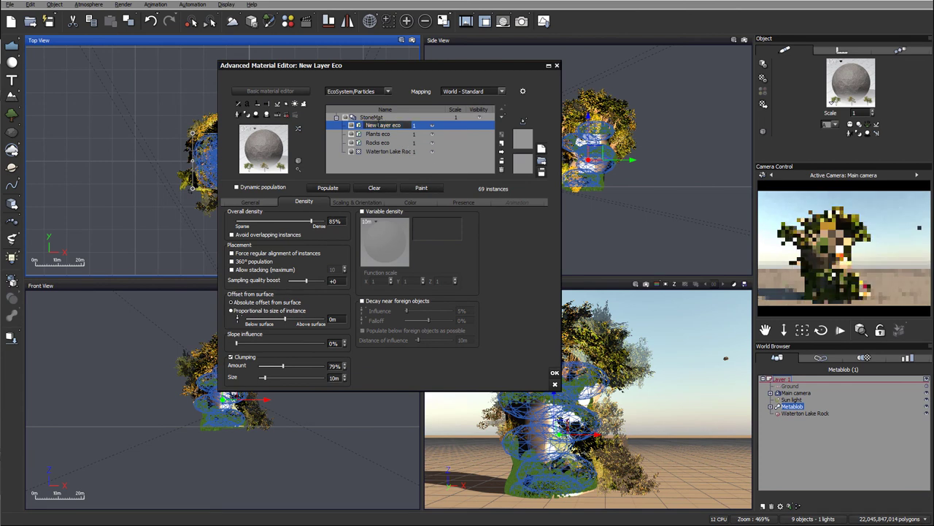
{"action": "key", "text": "Tab"}
{"action": "left_click", "coordinate": [402, 129]}
{"action": "type", "text": "Tr"}
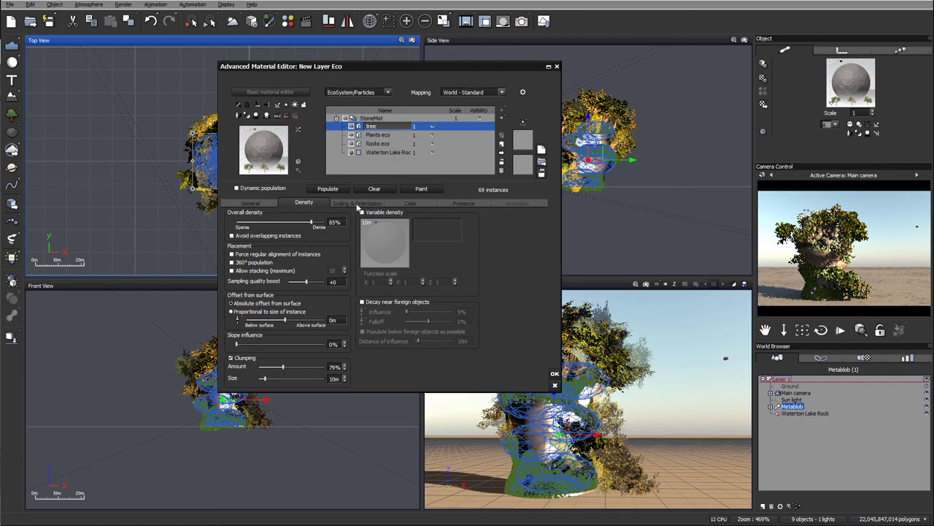
{"action": "key", "text": "Return"}
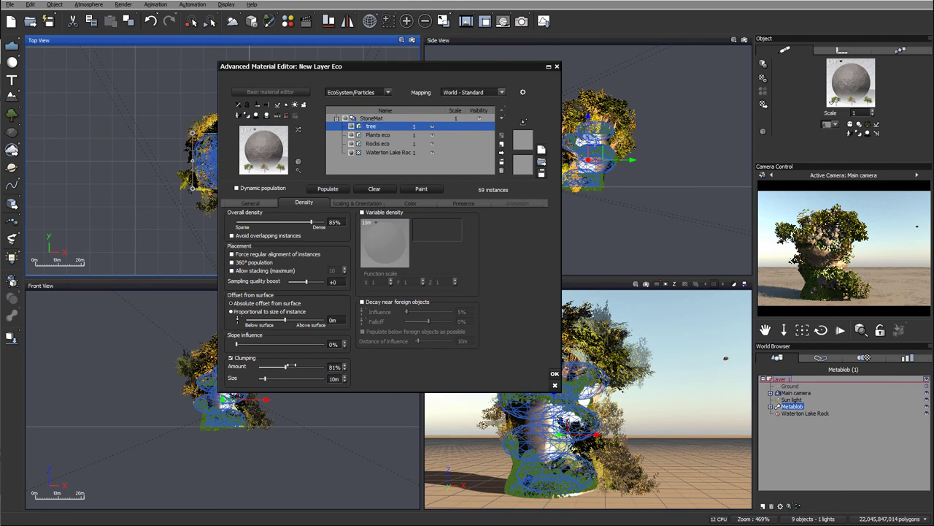
- Set the tree layer's lean out at low density to 19% and direction from surface to 23%, and repopulate it
{"action": "left_click", "coordinate": [343, 203]}
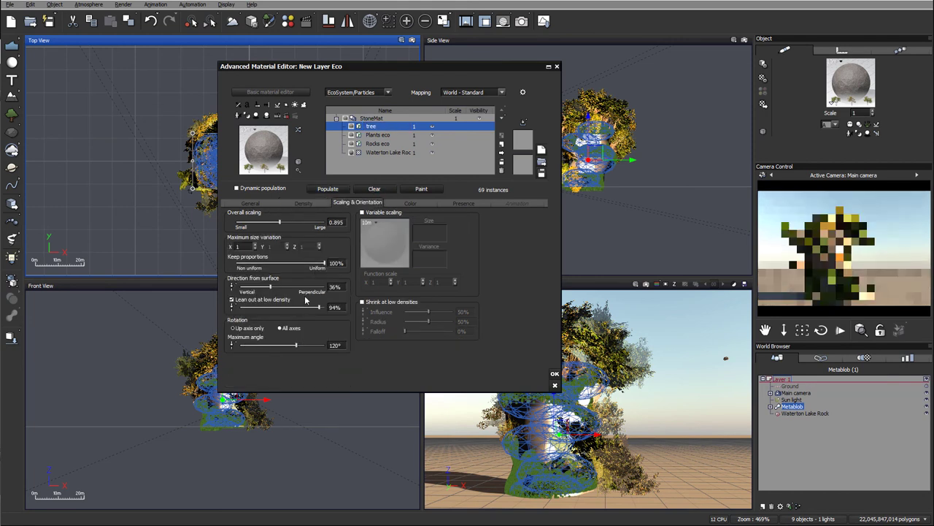
{"action": "left_click_drag", "start_coordinate": [319, 307], "coordinate": [254, 307]}
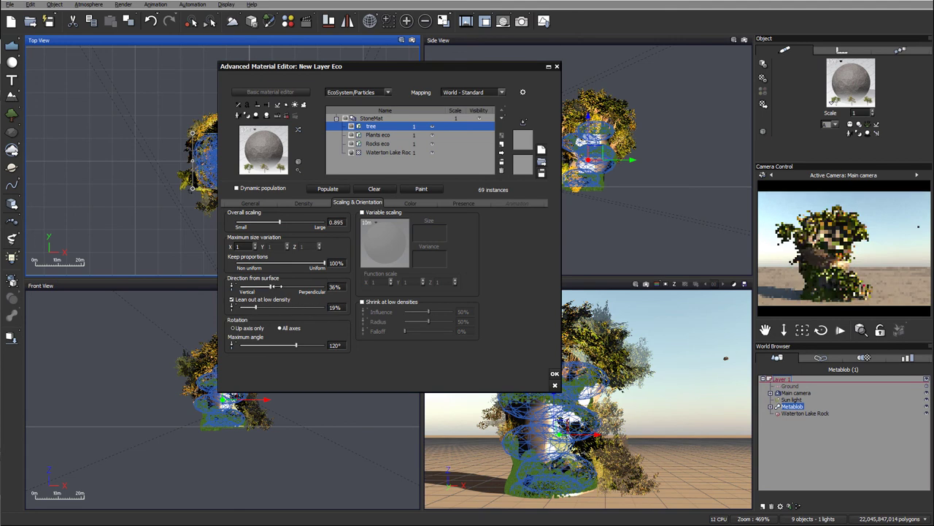
{"action": "left_click_drag", "start_coordinate": [264, 285], "coordinate": [260, 285]}
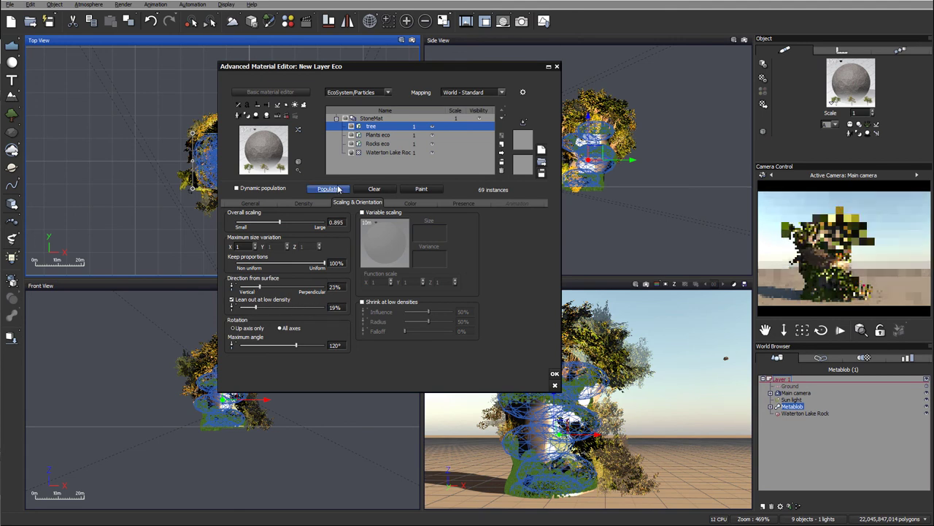
{"action": "left_click", "coordinate": [338, 189]}
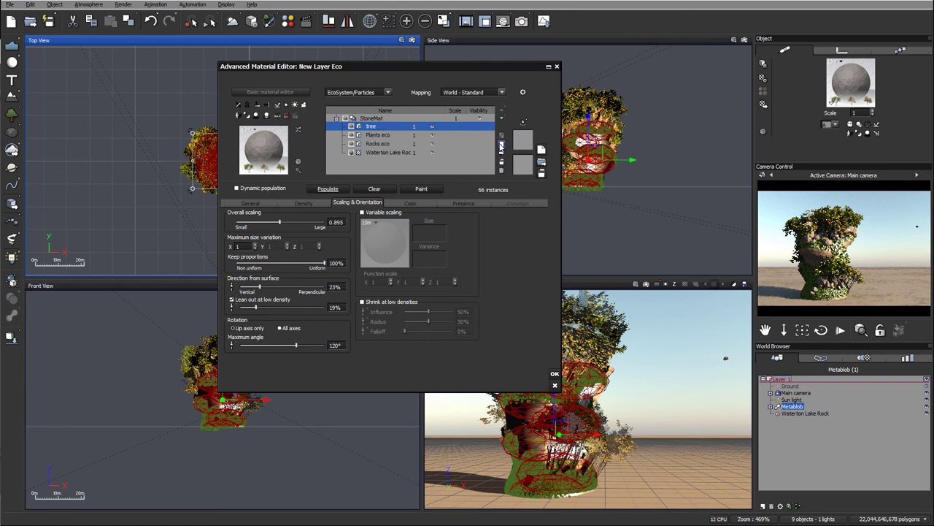
- Add a new layer above the tree layer in StoneMat and name it mid plants
{"action": "left_click", "coordinate": [527, 143]}
{"action": "double_click", "coordinate": [391, 127]}
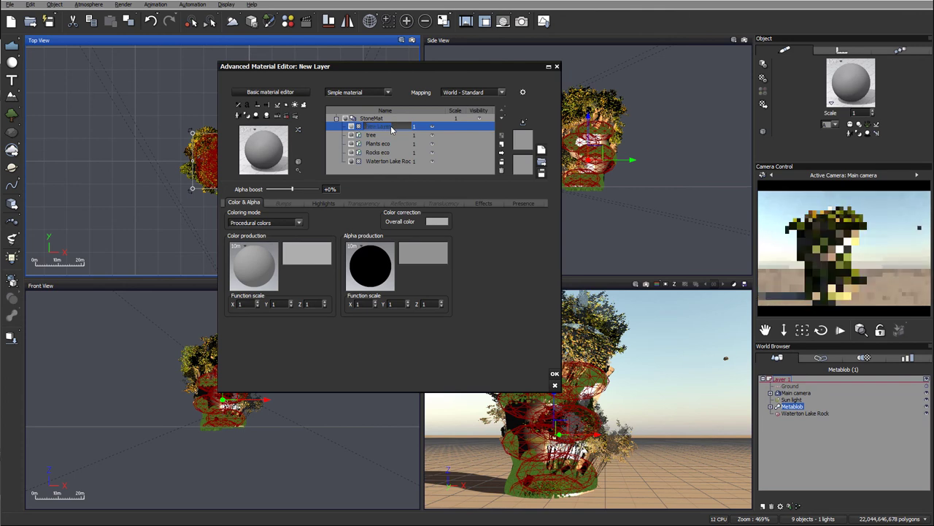
{"action": "key", "text": "BackSpace"}
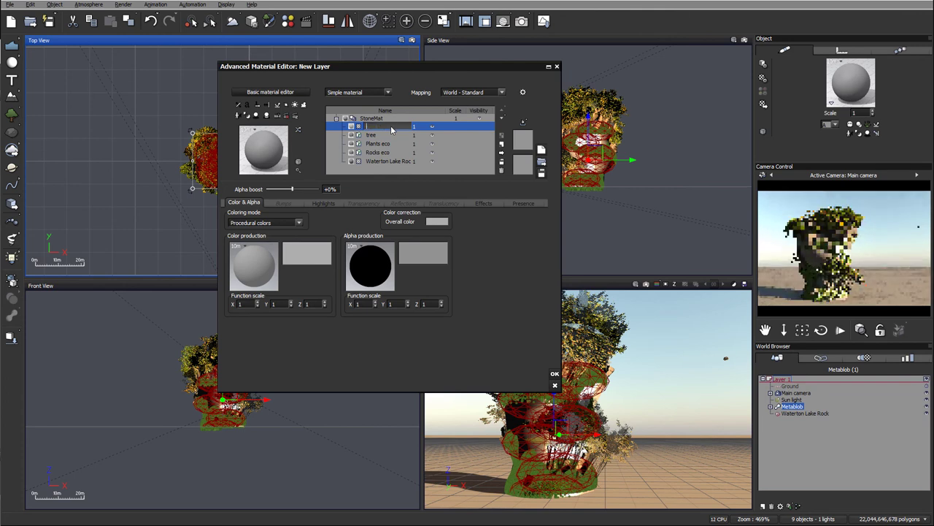
{"action": "type", "text": "mi"}
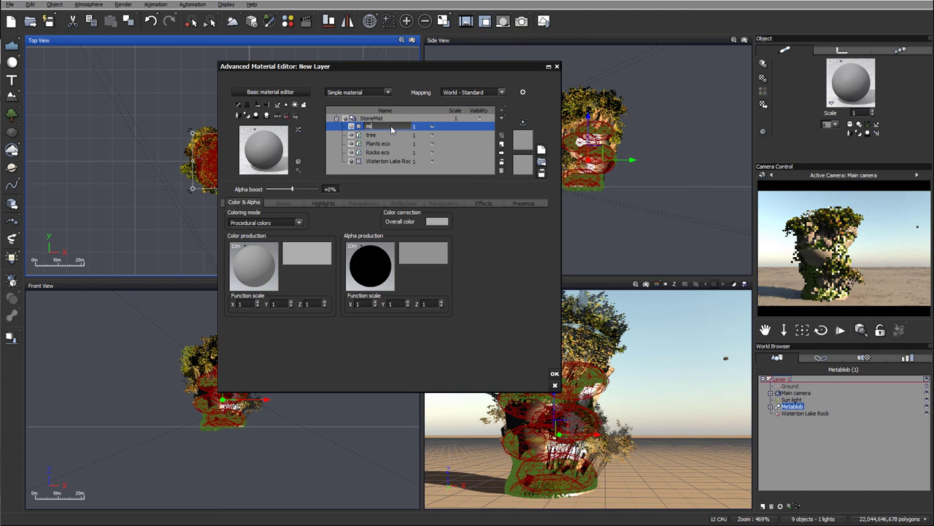
{"action": "type", "text": "d plant"}
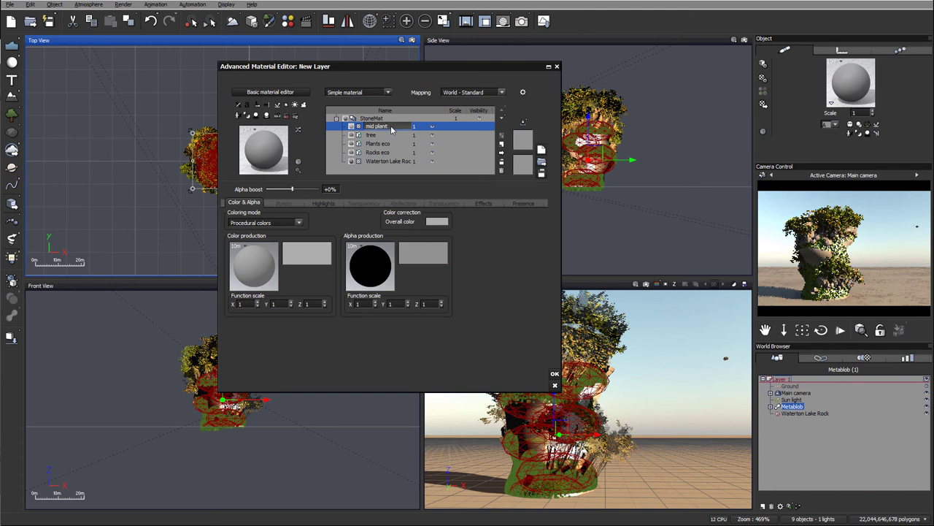
{"action": "type", "text": "s"}
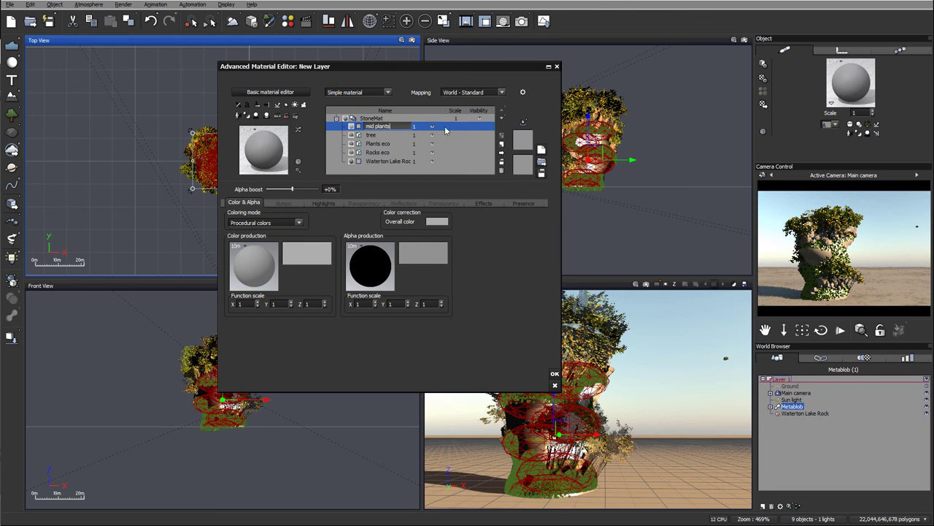
{"action": "key", "text": "Return"}
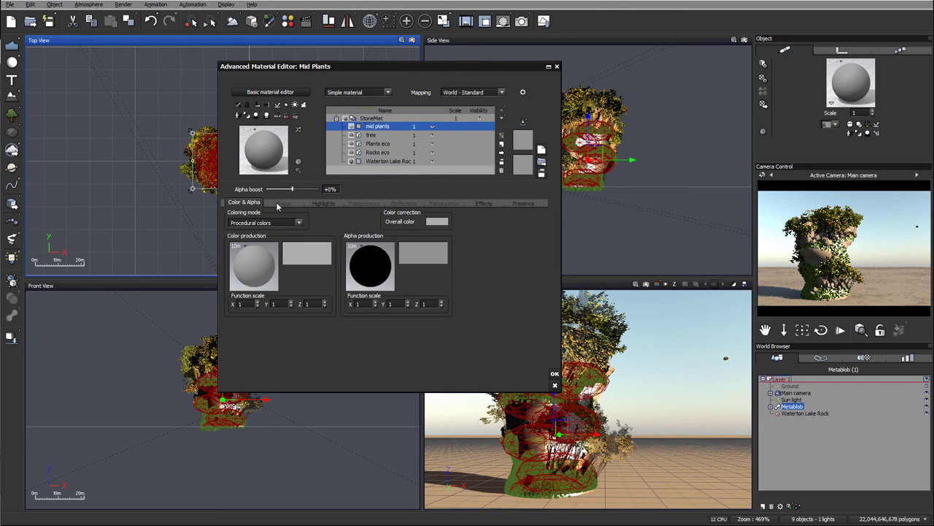
- Turn the mid plants layer into an EcoSystem containing the Kentia bush and populate it
{"action": "left_click", "coordinate": [383, 94]}
{"action": "left_click", "coordinate": [362, 135]}
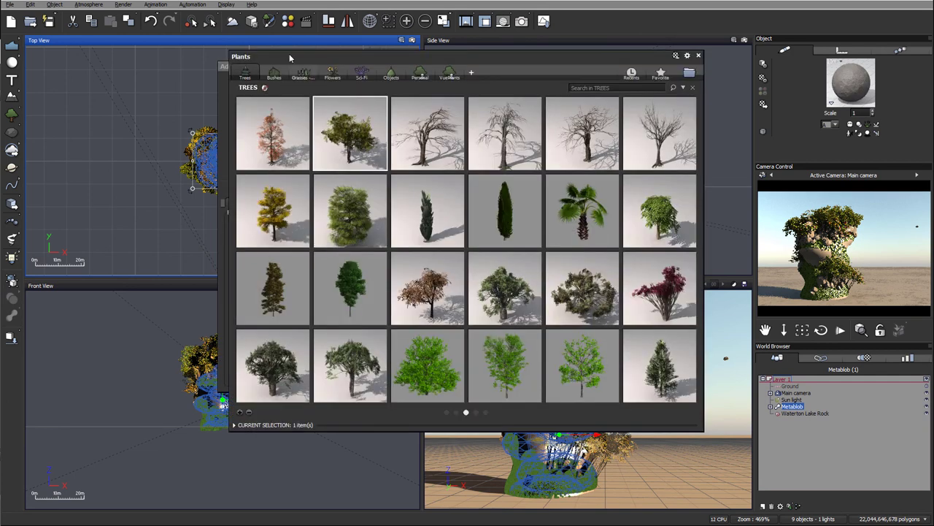
{"action": "left_click", "coordinate": [282, 76]}
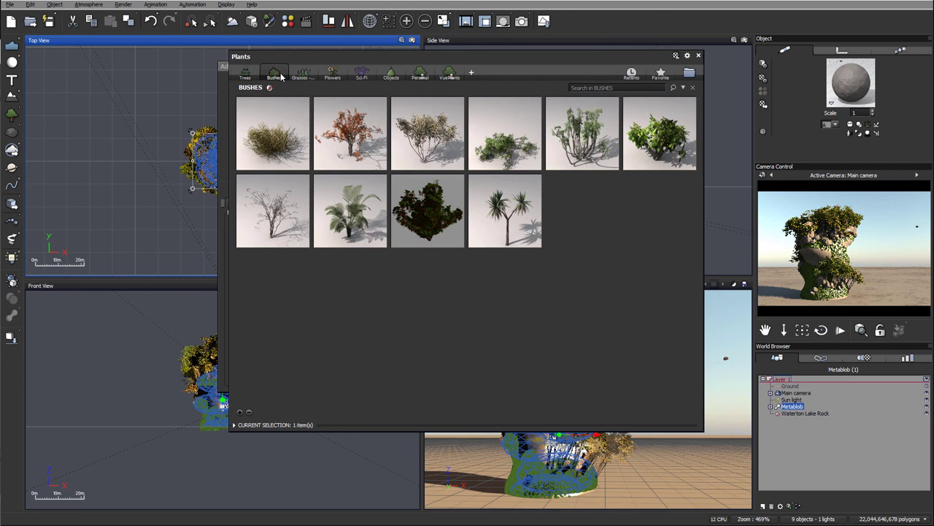
{"action": "double_click", "coordinate": [349, 212]}
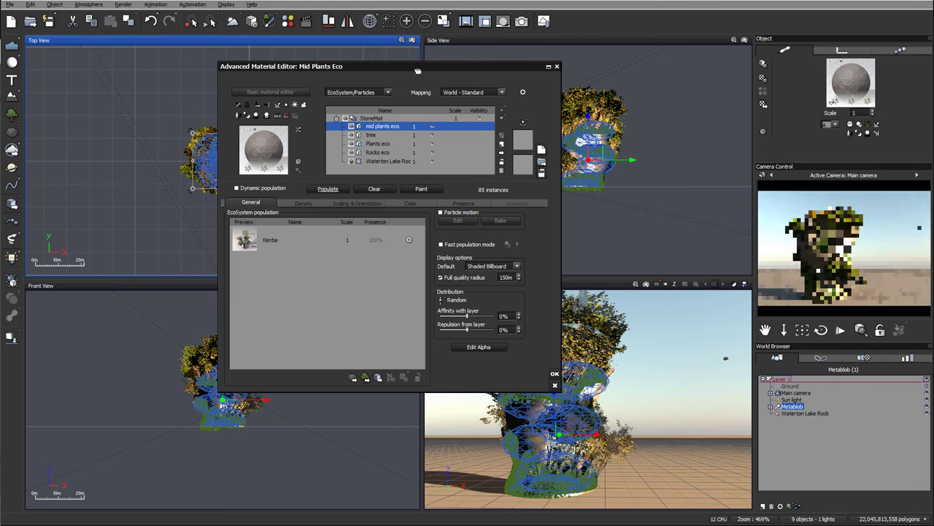
- Set the mid plants layer's overall density to 83% and overall scaling to 0.777, and repopulate it
{"action": "left_click_drag", "start_coordinate": [417, 66], "coordinate": [395, 78]}
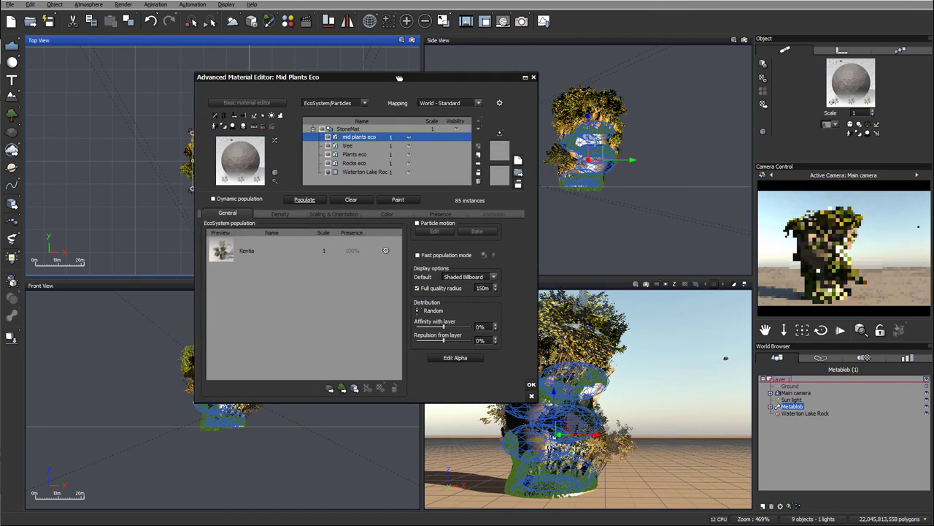
{"action": "left_click", "coordinate": [296, 210]}
{"action": "left_click_drag", "start_coordinate": [291, 234], "coordinate": [285, 234]}
{"action": "left_click", "coordinate": [304, 200]}
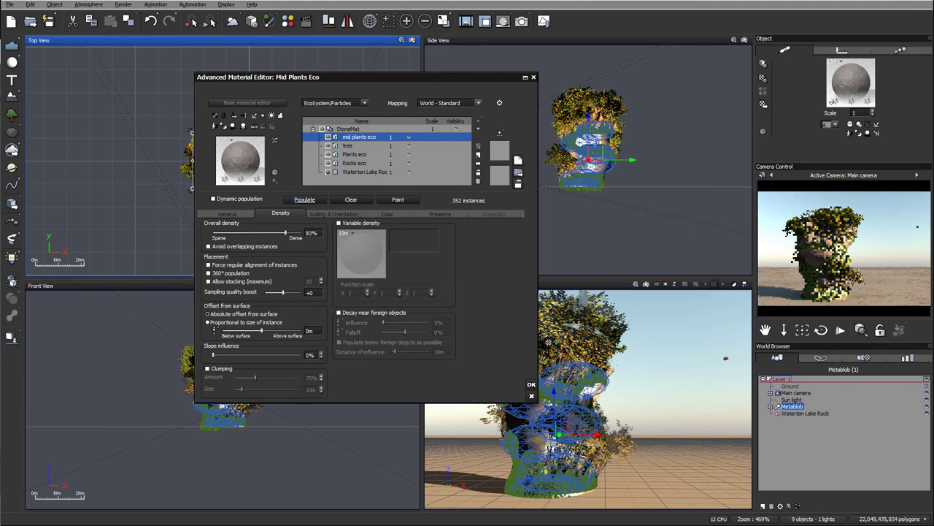
{"action": "left_click", "coordinate": [335, 215]}
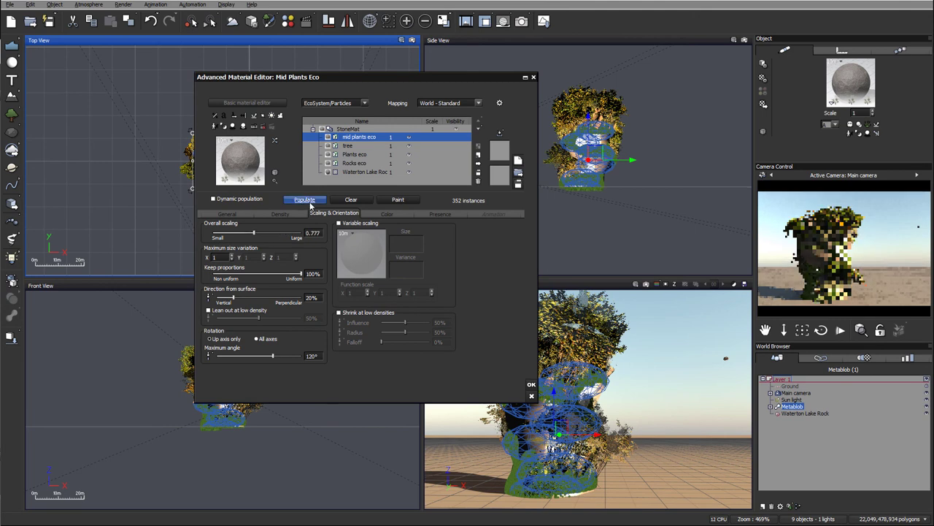
{"action": "left_click", "coordinate": [309, 203]}
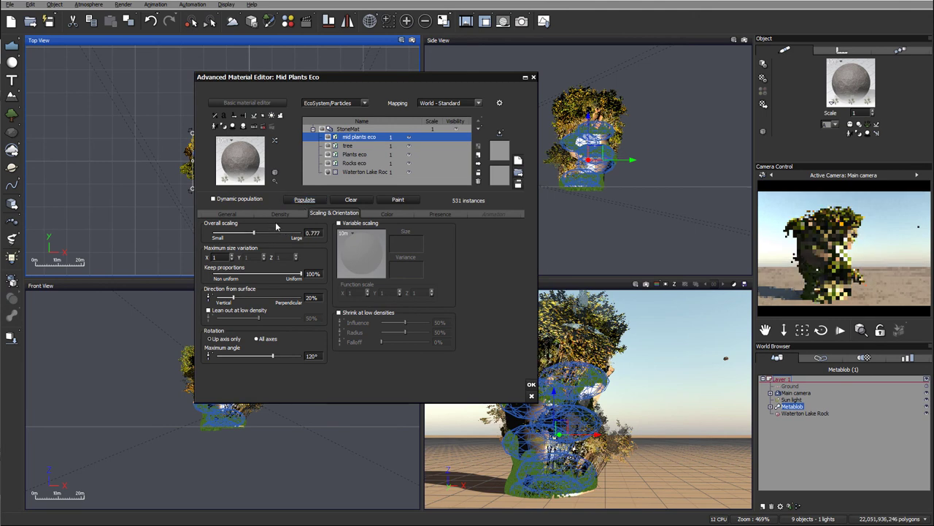
- Raise the mid plants layer's overall density to 89% and repopulate it
{"action": "left_click", "coordinate": [281, 213]}
{"action": "left_click", "coordinate": [305, 199]}
{"action": "left_click_drag", "start_coordinate": [409, 78], "coordinate": [449, 66]}
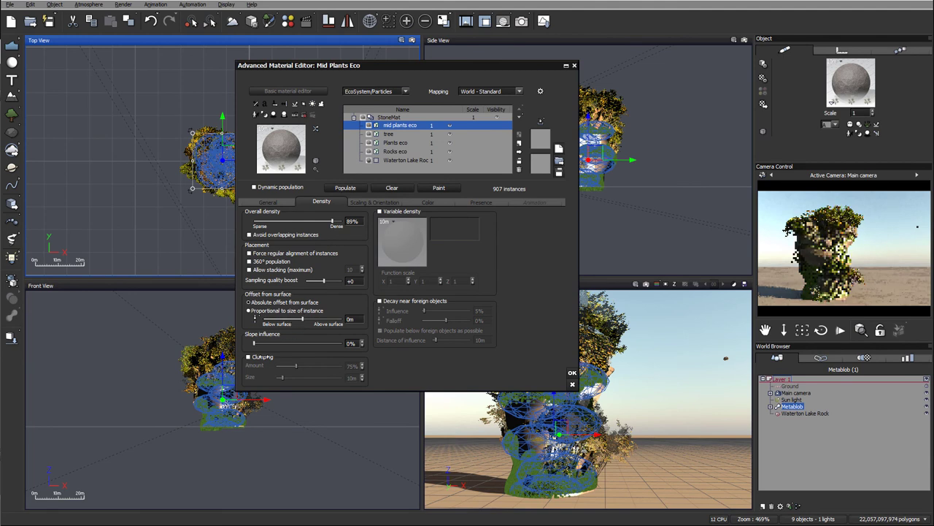
- Enable 75% clumping and 50% lean out at low density for the mid plants, set direction from surface to 26%, and repopulate
{"action": "left_click", "coordinate": [249, 357]}
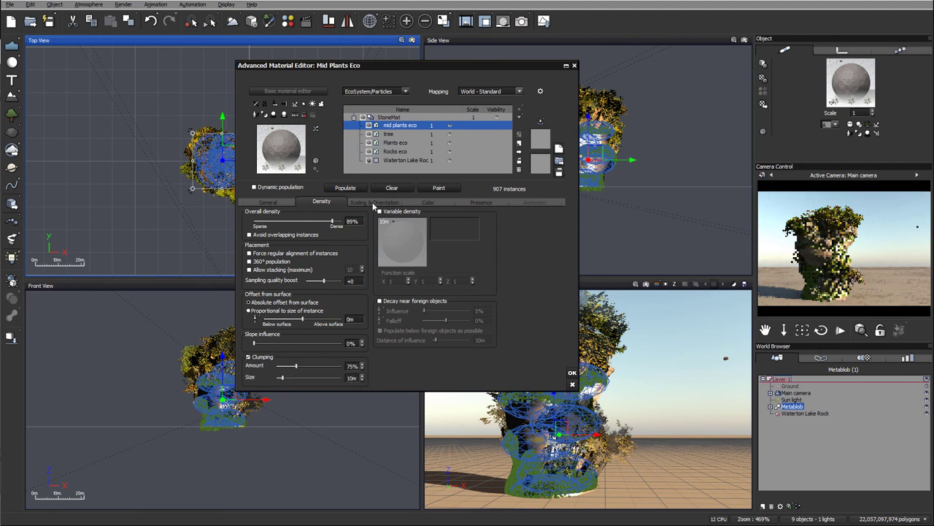
{"action": "left_click", "coordinate": [374, 204]}
{"action": "left_click_drag", "start_coordinate": [264, 284], "coordinate": [279, 284]}
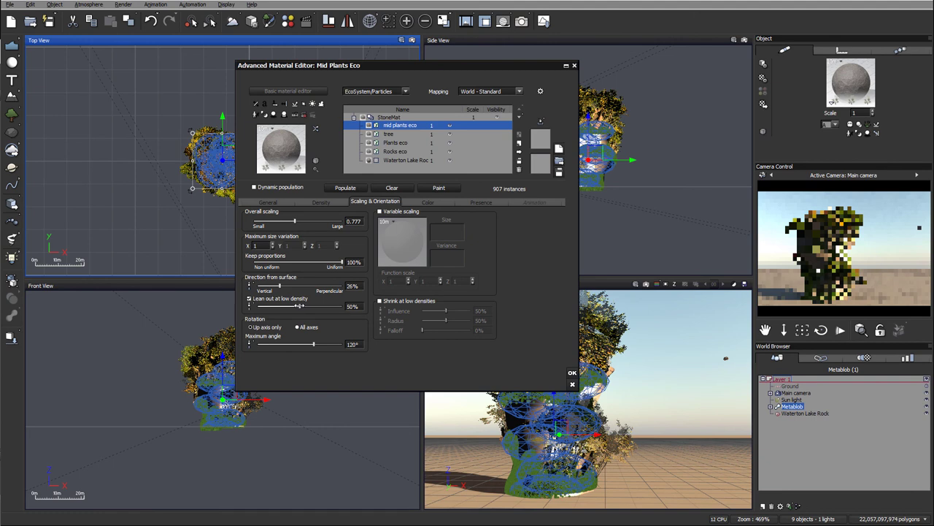
{"action": "left_click", "coordinate": [345, 188]}
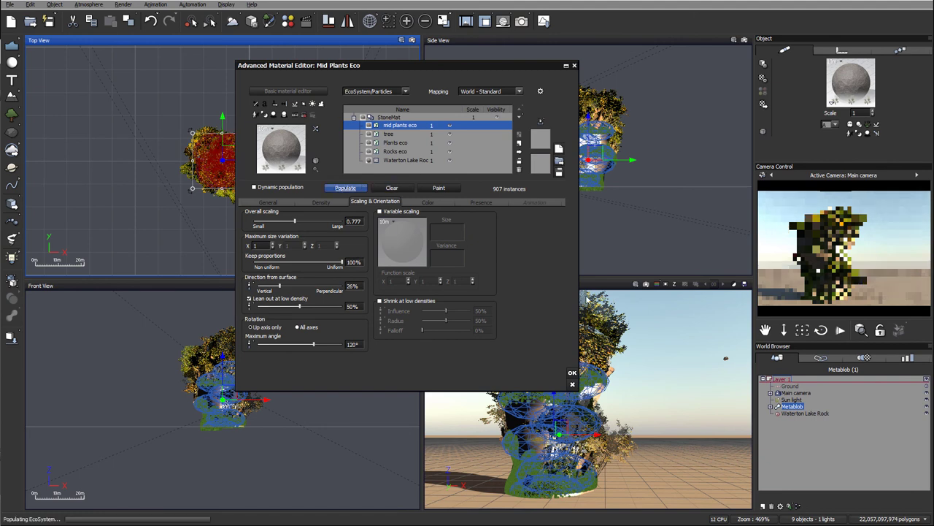
- Set the mid plants layer's overall scaling to 0.895 and repopulate it
{"action": "left_click_drag", "start_coordinate": [517, 63], "coordinate": [445, 68]}
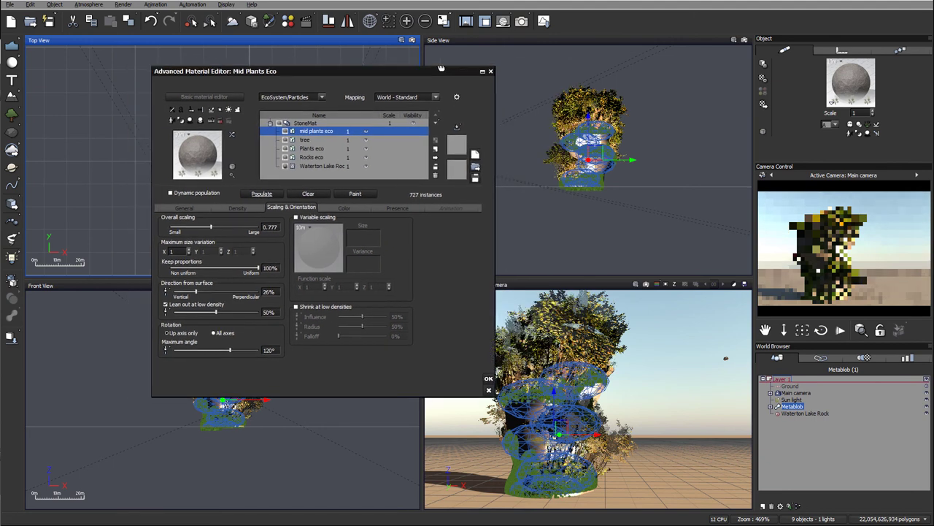
{"action": "left_click", "coordinate": [249, 206]}
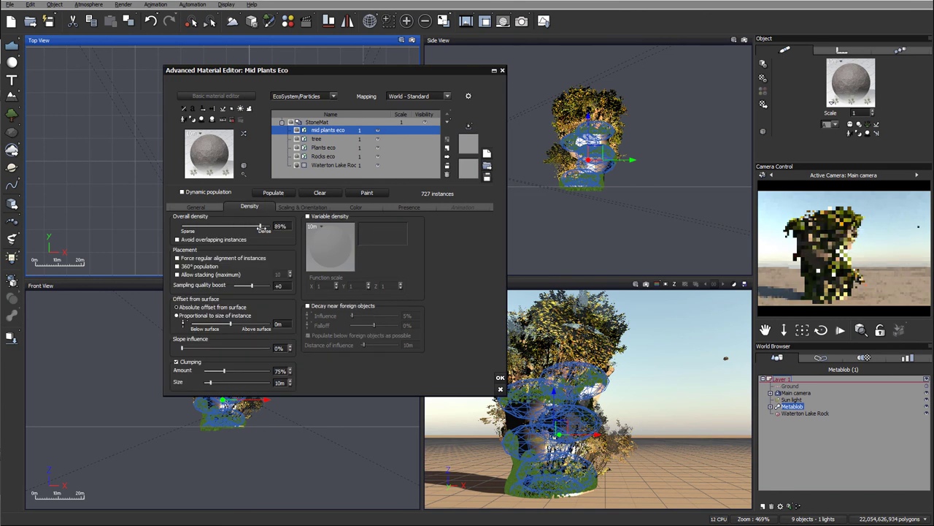
{"action": "left_click", "coordinate": [302, 206]}
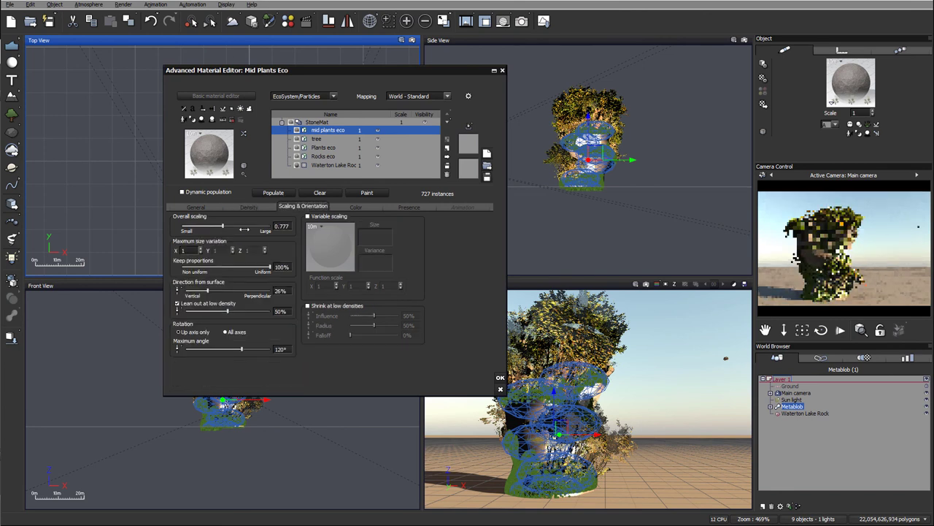
{"action": "left_click_drag", "start_coordinate": [249, 226], "coordinate": [248, 225]}
{"action": "left_click", "coordinate": [273, 192]}
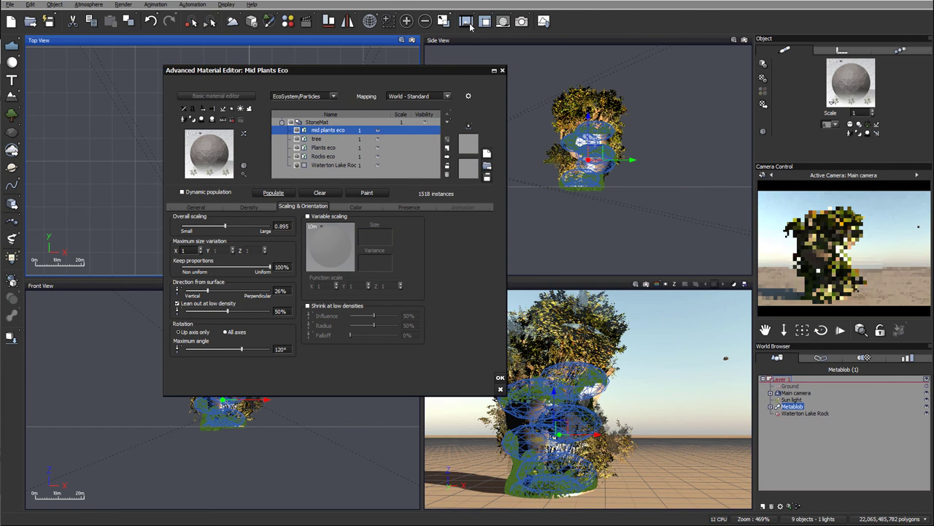
- Render the main camera view, accept the post render options and close the finished render after viewing it
{"action": "left_click", "coordinate": [503, 20]}
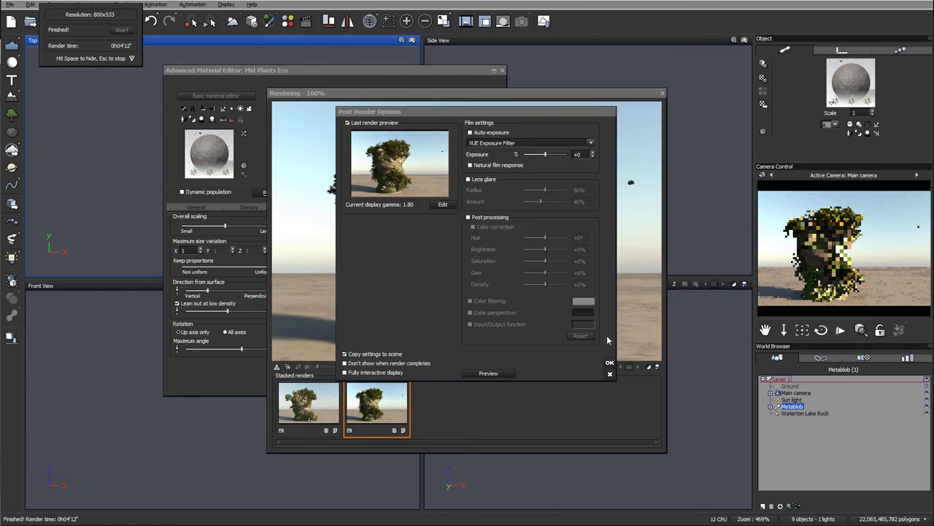
{"action": "left_click", "coordinate": [610, 363]}
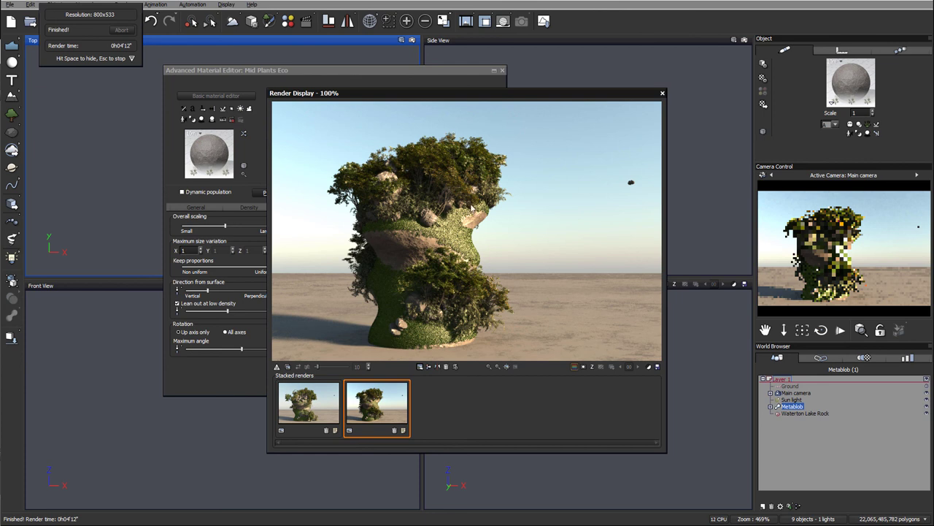
{"action": "left_click", "coordinate": [662, 94]}
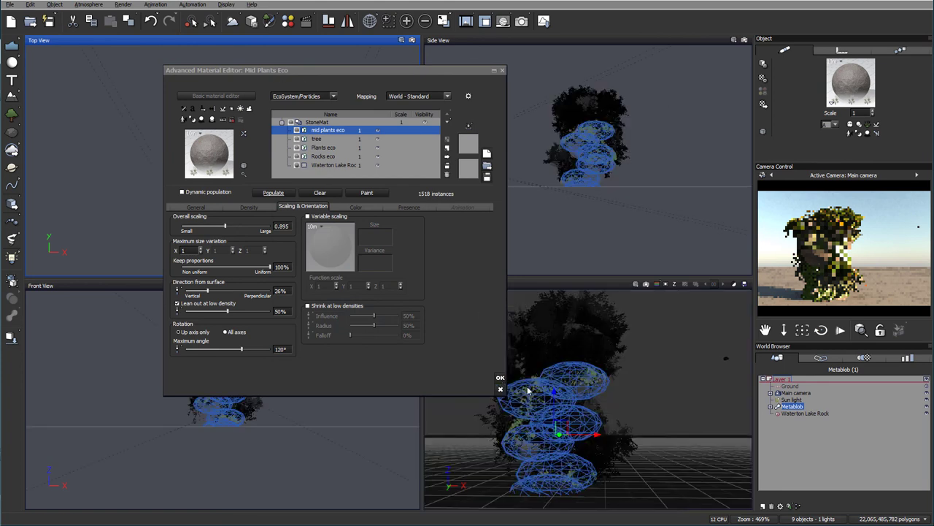
- Accept the material edits and delete the stand-alone Waterton Lake Rock object from the scene
{"action": "left_click", "coordinate": [500, 378]}
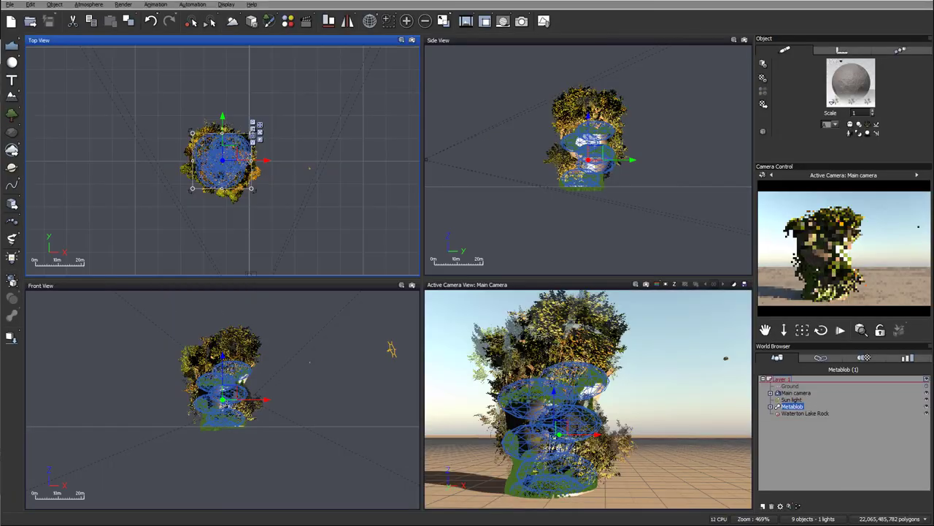
{"action": "left_click", "coordinate": [801, 413]}
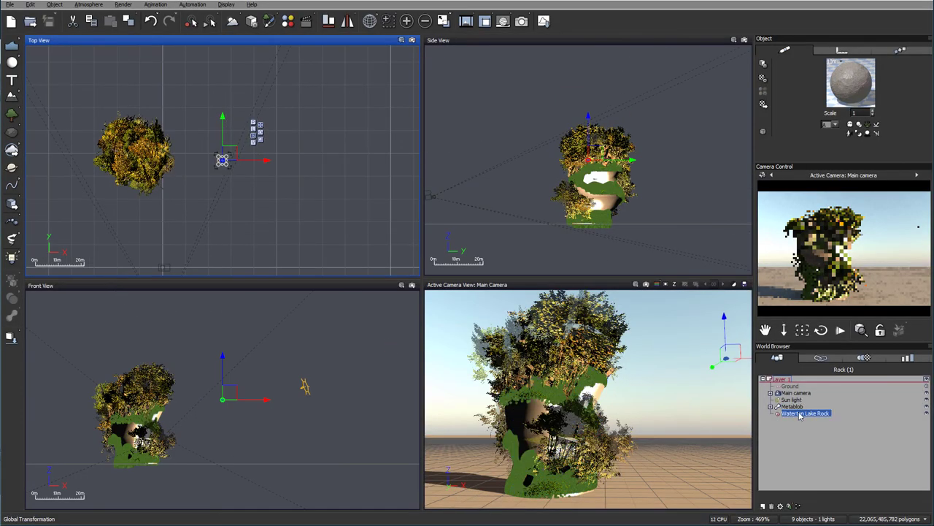
{"action": "key", "text": "Delete"}
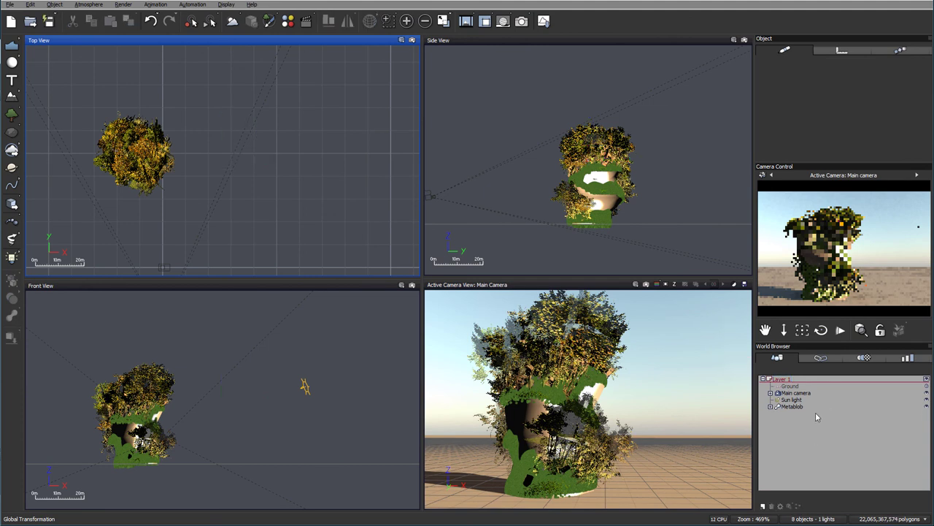
- Add a new layer above the rock layer in the Metablob's material and set its coloring mode to Natural grain
{"action": "left_click", "coordinate": [790, 406]}
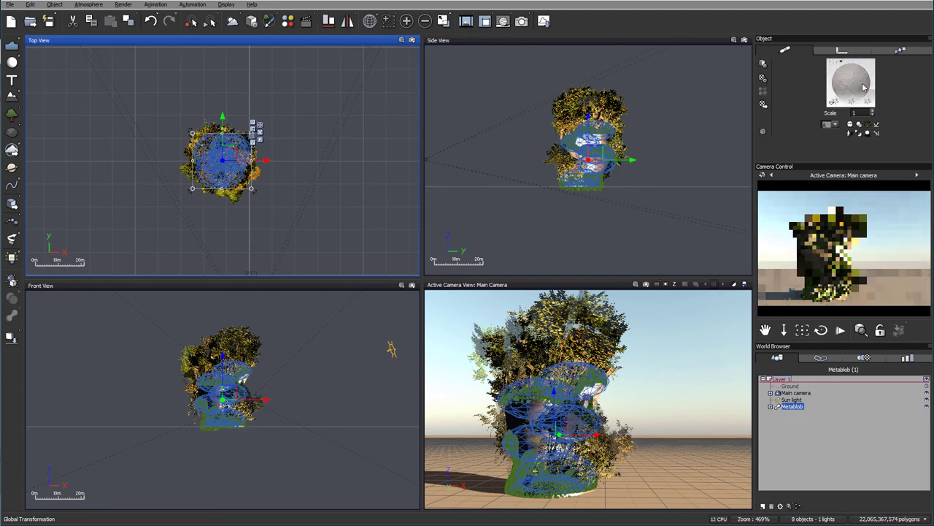
{"action": "double_click", "coordinate": [845, 97]}
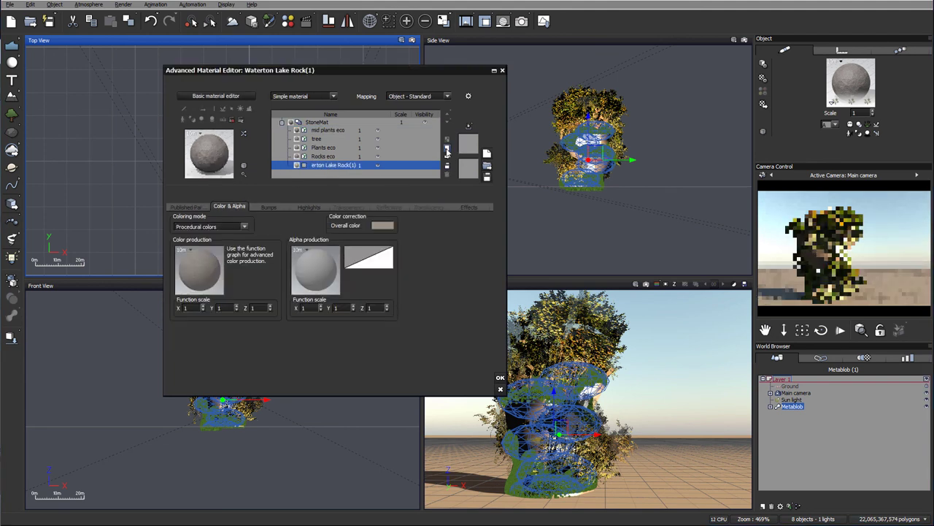
{"action": "left_click", "coordinate": [448, 148]}
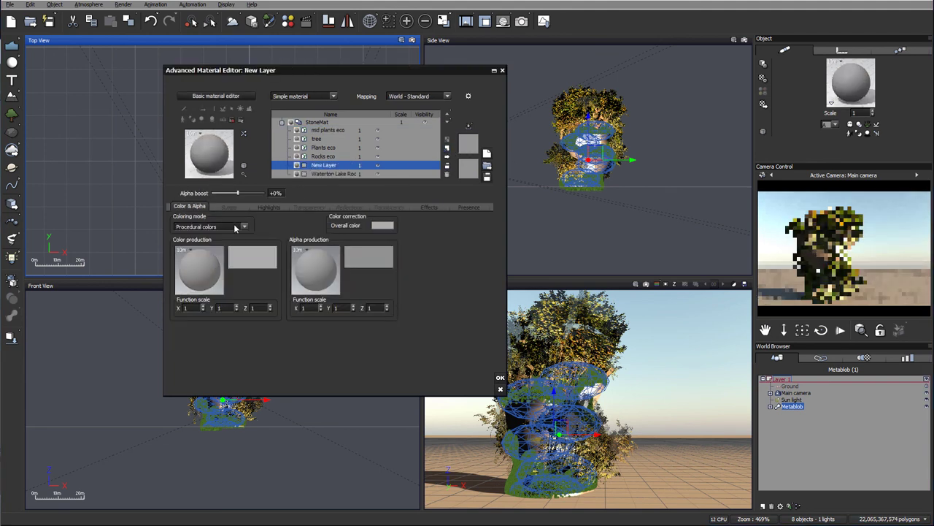
{"action": "left_click", "coordinate": [236, 228]}
{"action": "left_click", "coordinate": [228, 249]}
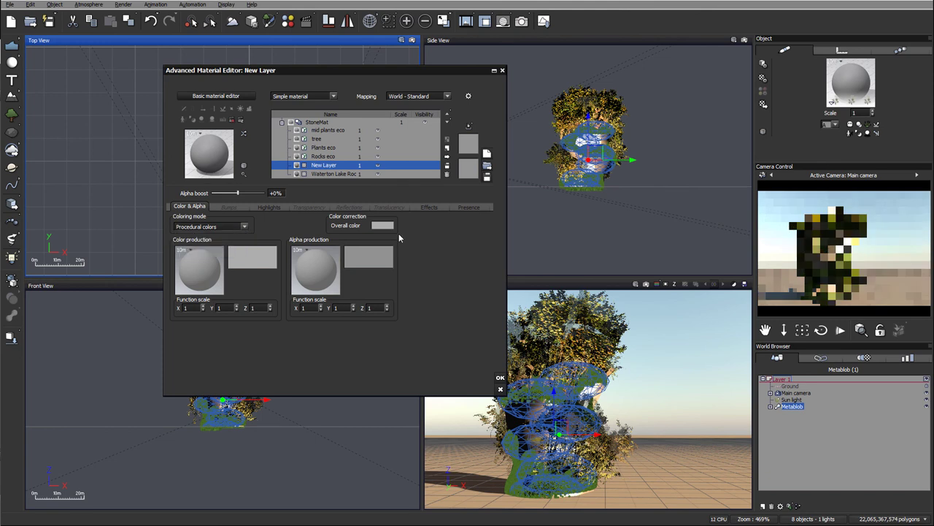
- Set the new layer's two grain colors to a dark muted green and a light green
{"action": "left_click", "coordinate": [338, 228]}
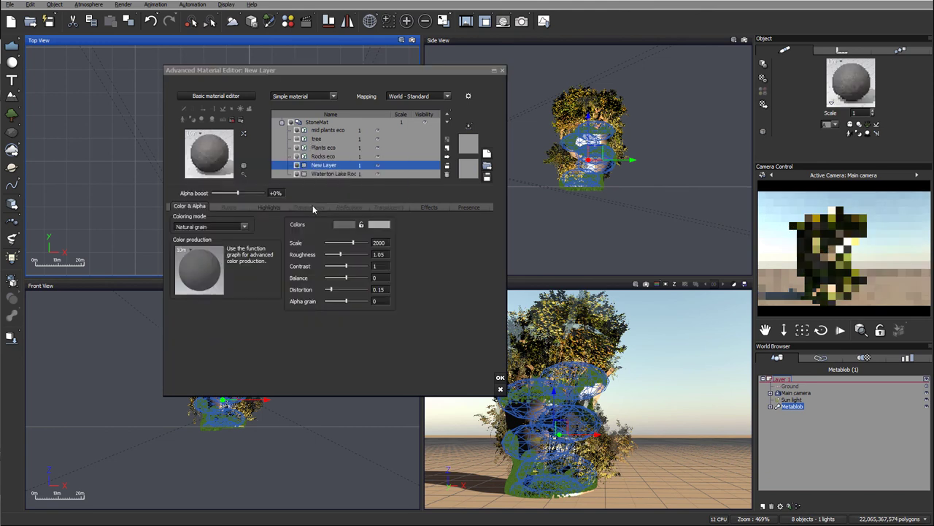
{"action": "left_click", "coordinate": [313, 205]}
{"action": "left_click", "coordinate": [306, 250]}
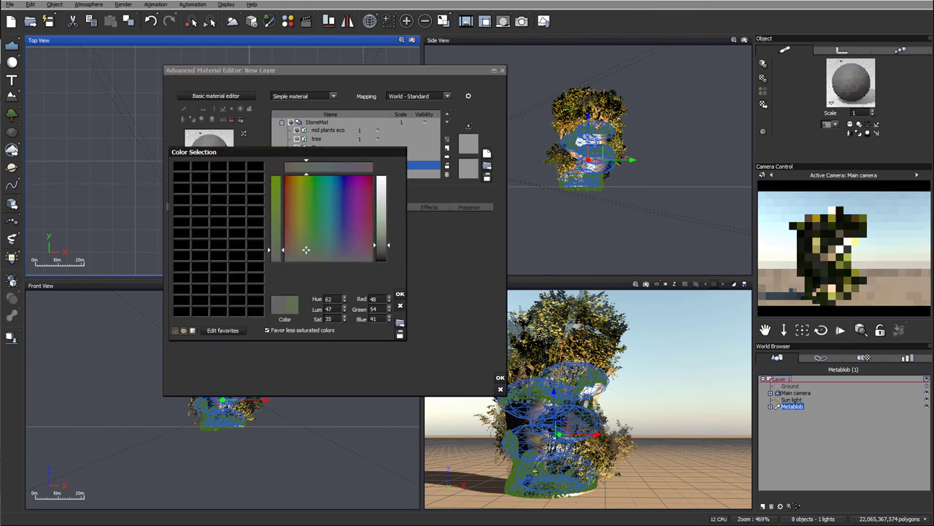
{"action": "left_click", "coordinate": [398, 293]}
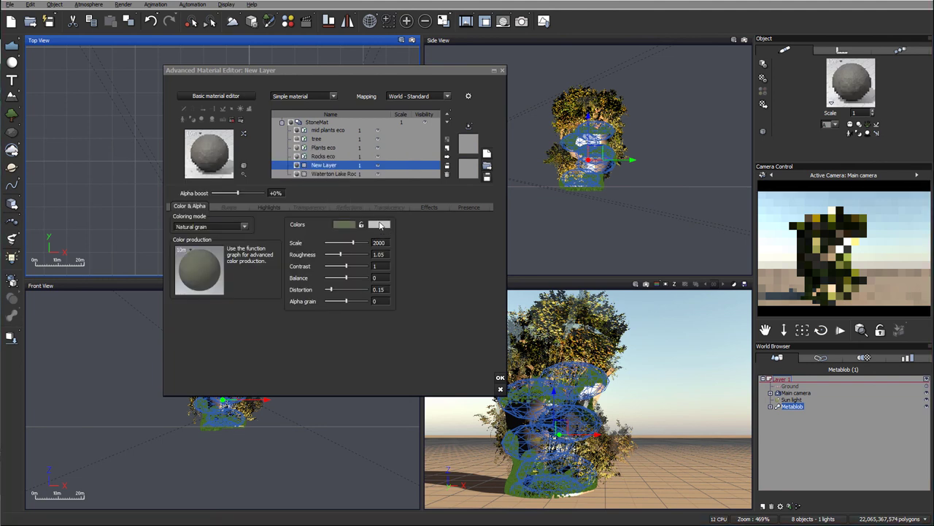
{"action": "left_click", "coordinate": [380, 228]}
{"action": "left_click", "coordinate": [346, 252]}
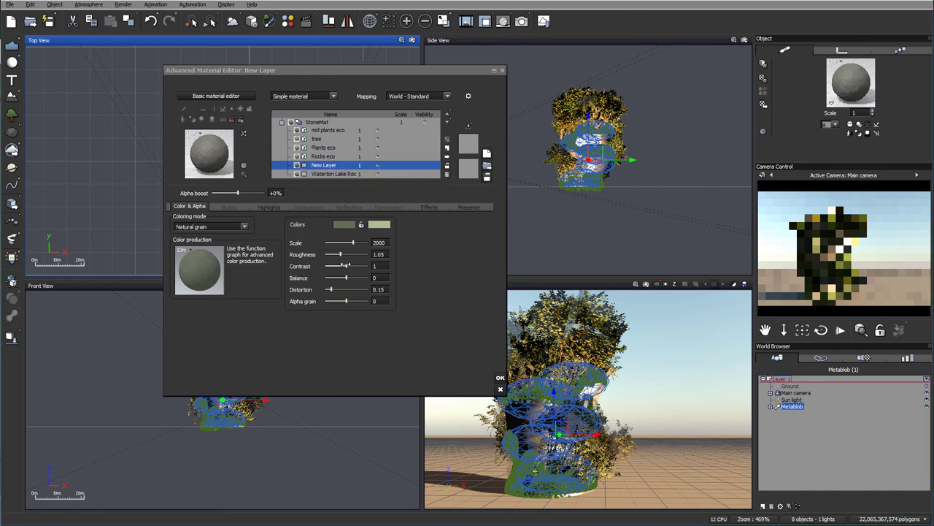
- Set the grain roughness to 1.2691 and contrast to 1.0447, and rename the layer moss
{"action": "left_click_drag", "start_coordinate": [343, 254], "coordinate": [349, 266]}
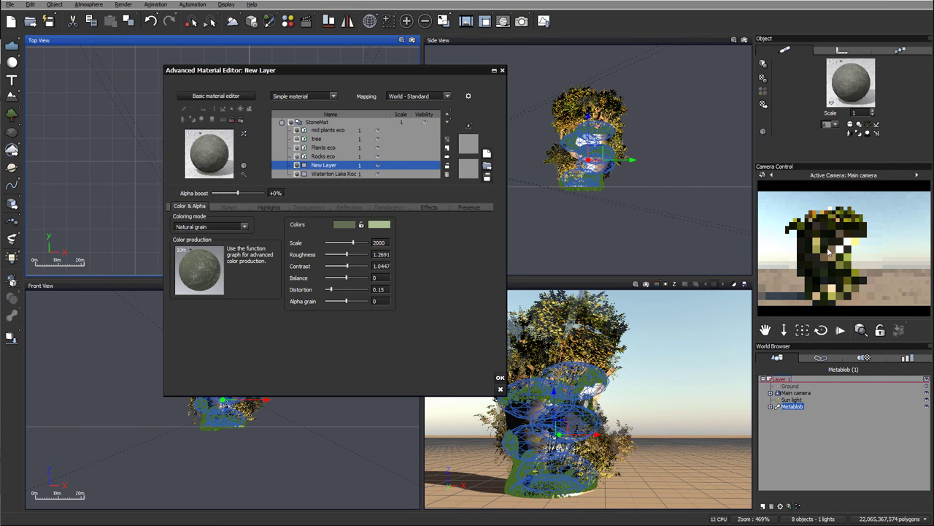
{"action": "double_click", "coordinate": [343, 165]}
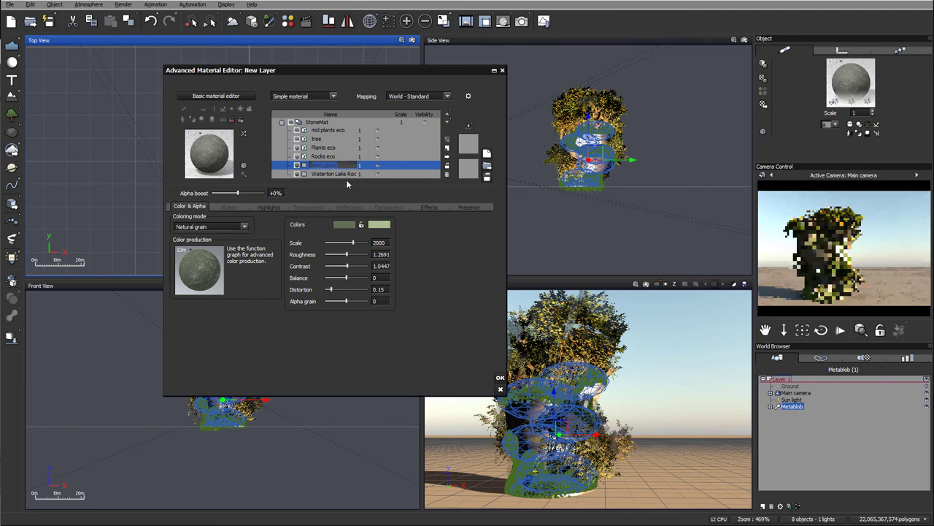
{"action": "type", "text": "moss"}
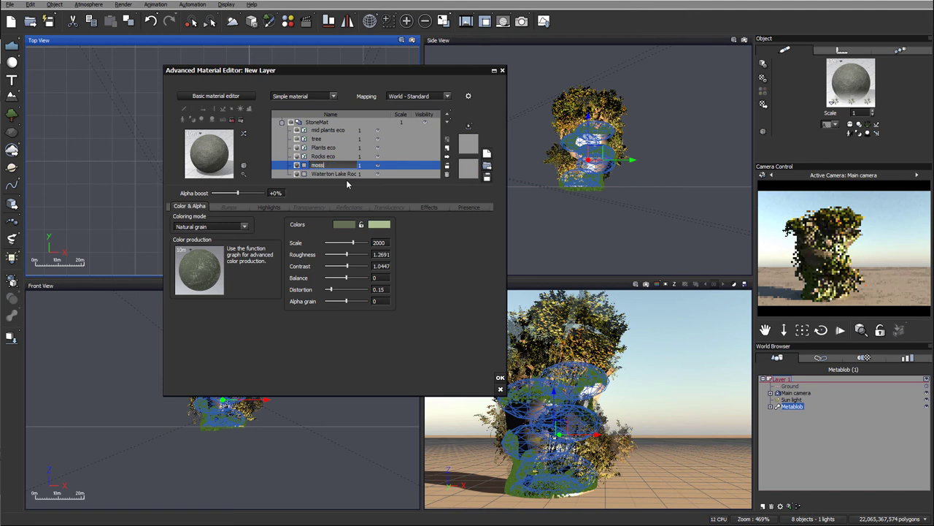
- Highlight the moss layer and limit its slope range to 77°–180°, with 17% steep and 24% flat fuzziness
{"action": "left_click", "coordinate": [468, 208]}
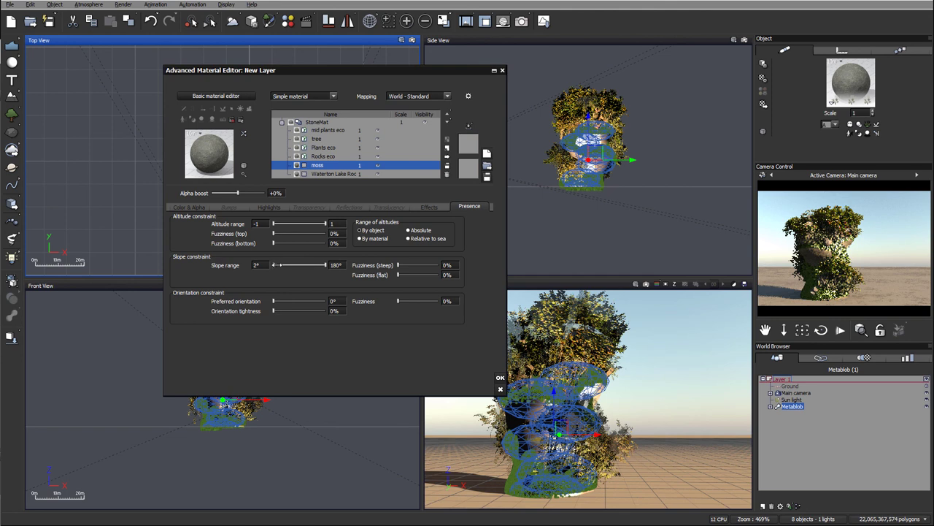
{"action": "left_click_drag", "start_coordinate": [285, 264], "coordinate": [287, 264]}
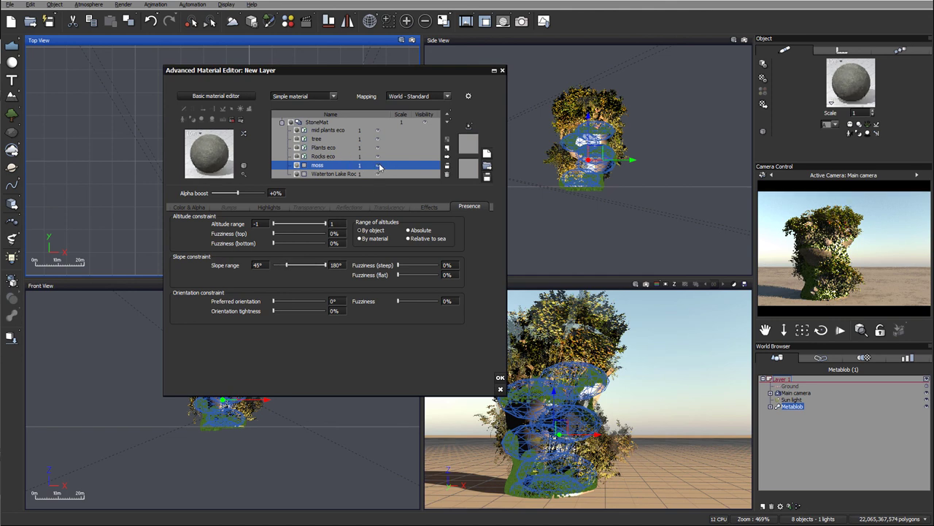
{"action": "left_click", "coordinate": [380, 167]}
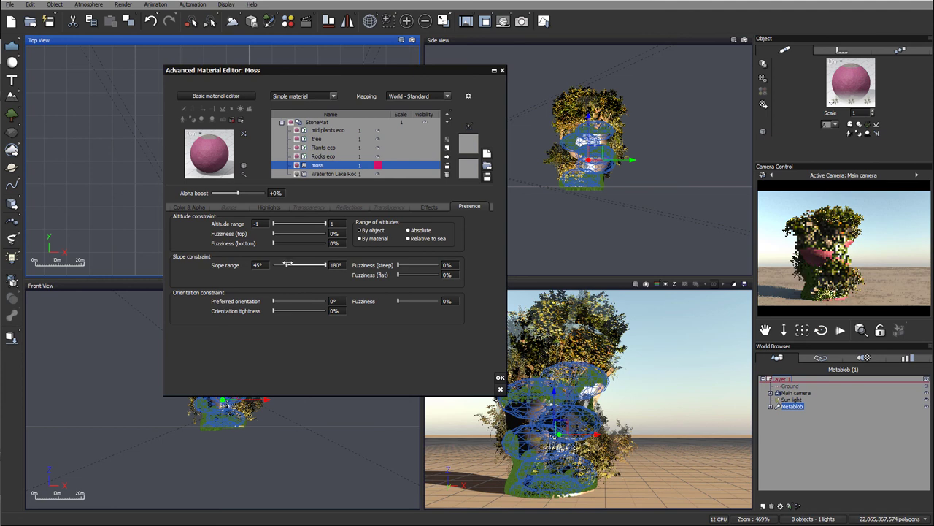
{"action": "left_click_drag", "start_coordinate": [403, 269], "coordinate": [406, 265]}
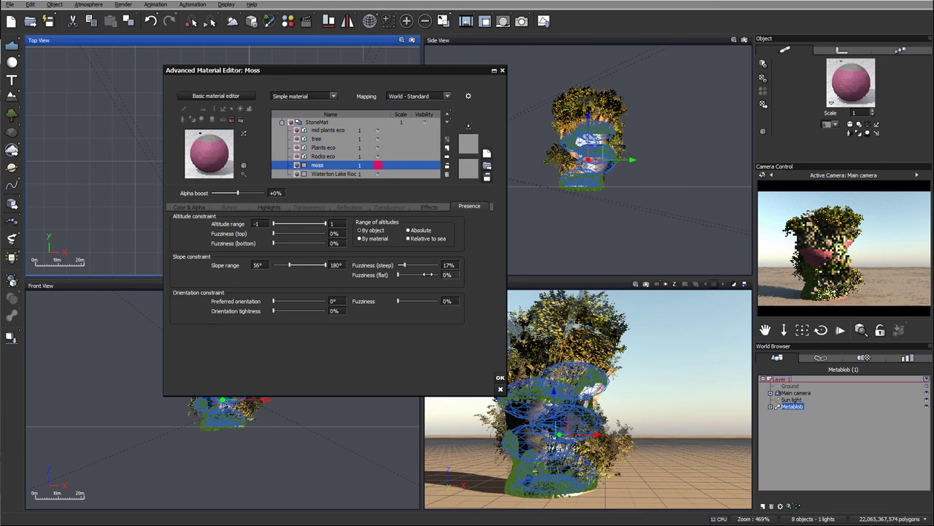
{"action": "left_click_drag", "start_coordinate": [408, 274], "coordinate": [413, 275]}
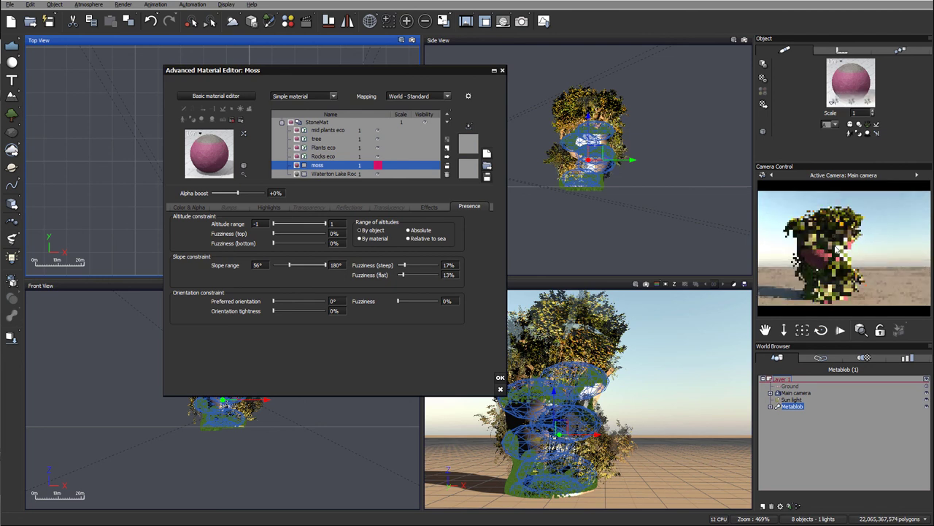
{"action": "left_click_drag", "start_coordinate": [290, 264], "coordinate": [296, 264]}
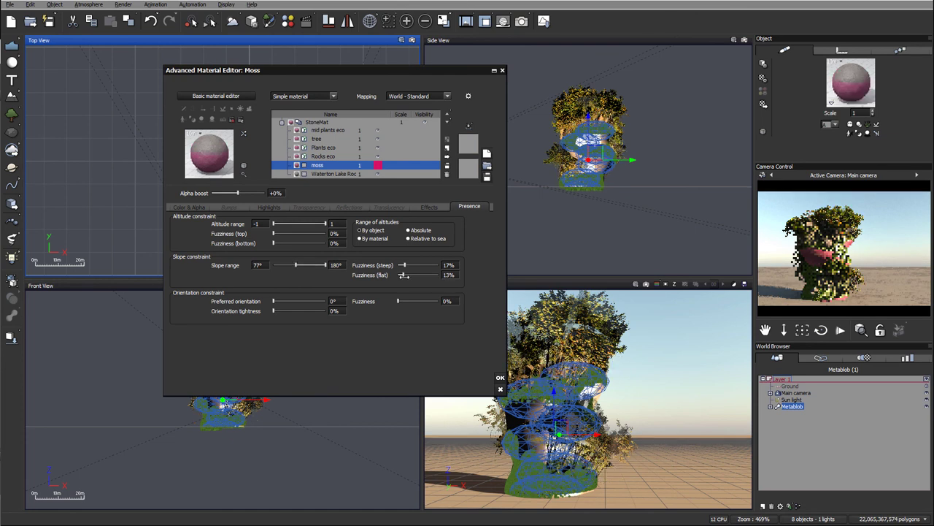
{"action": "left_click_drag", "start_coordinate": [407, 275], "coordinate": [409, 274]}
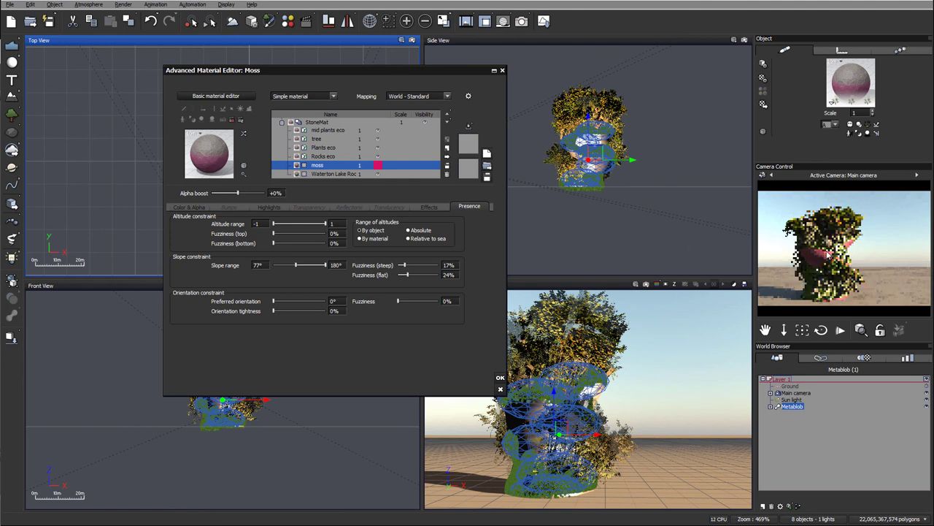
- Enable variable transparency for the moss layer and drive it with the streaky grey function from the Bumps collection
{"action": "left_click", "coordinate": [310, 206]}
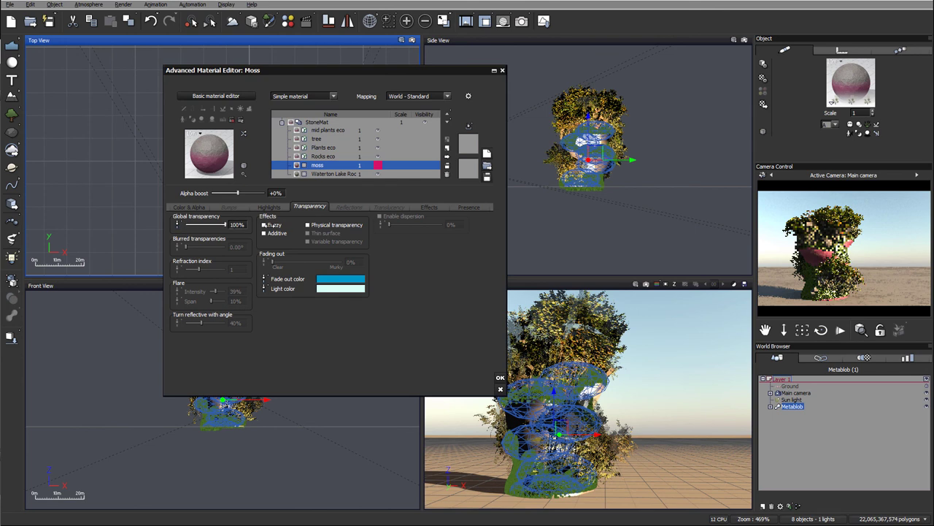
{"action": "left_click", "coordinate": [307, 241]}
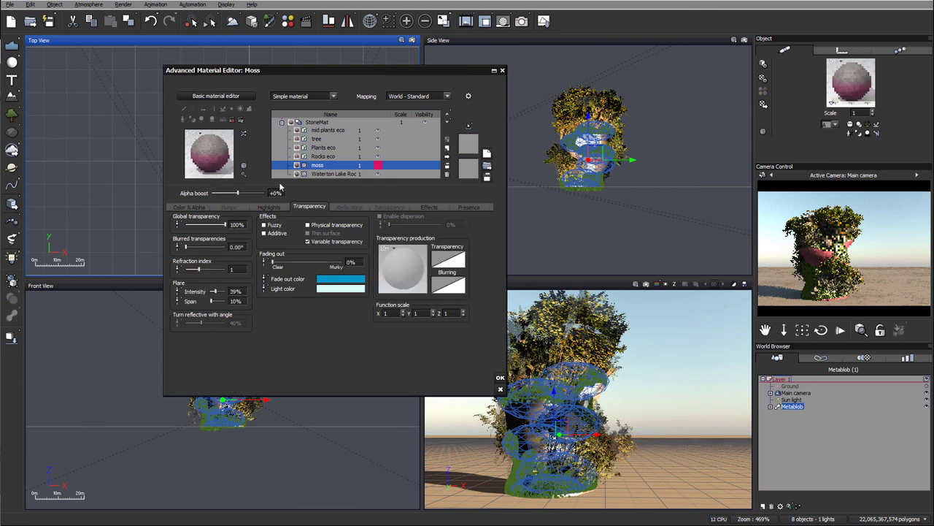
{"action": "left_click", "coordinate": [400, 251]}
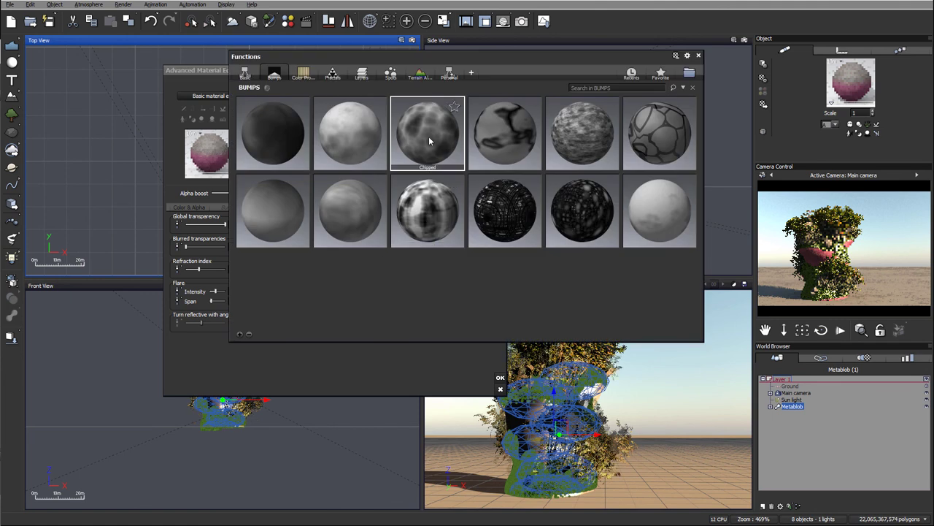
{"action": "double_click", "coordinate": [574, 135]}
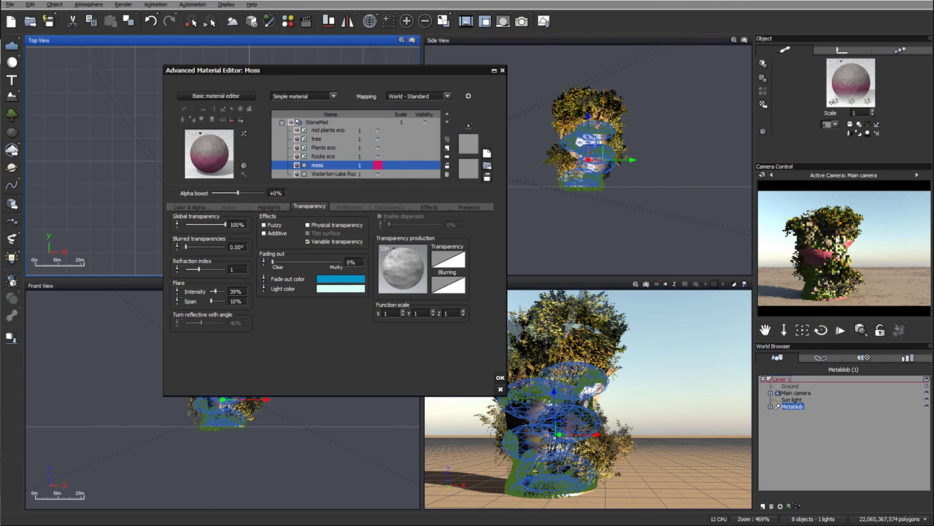
- Raise the lower limit of the moss layer's slope range to 94° and turn off its highlight
{"action": "left_click", "coordinate": [467, 207]}
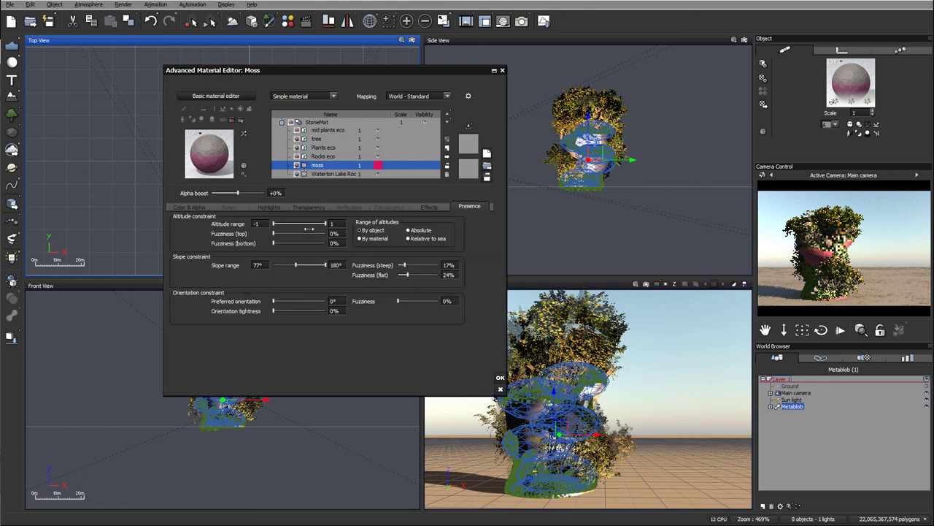
{"action": "left_click_drag", "start_coordinate": [299, 265], "coordinate": [302, 265]}
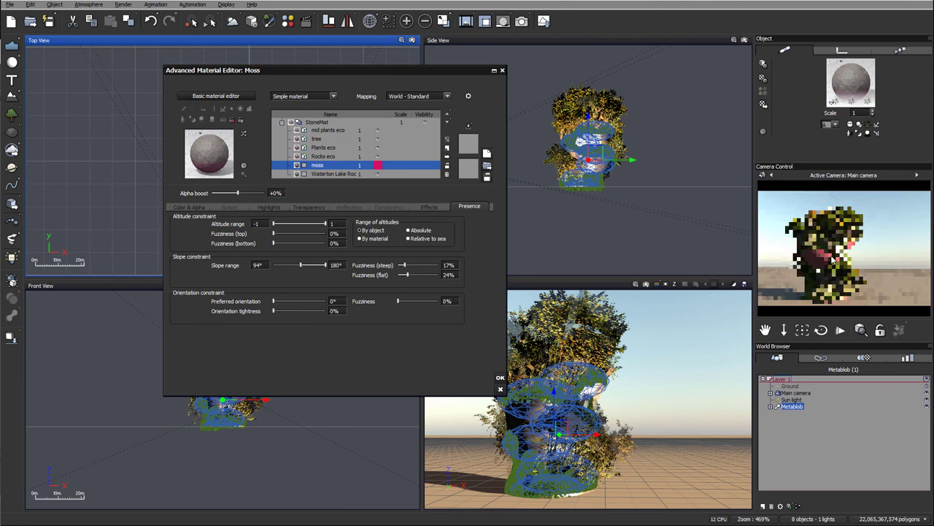
{"action": "left_click", "coordinate": [374, 165]}
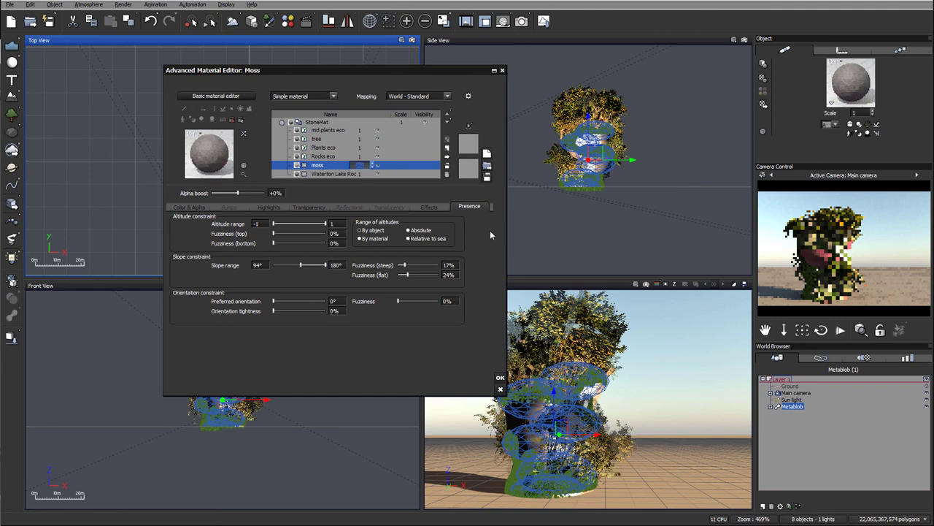
- Set the moss layer's scale to 1 and accept the material changes
{"action": "type", "text": "1"}
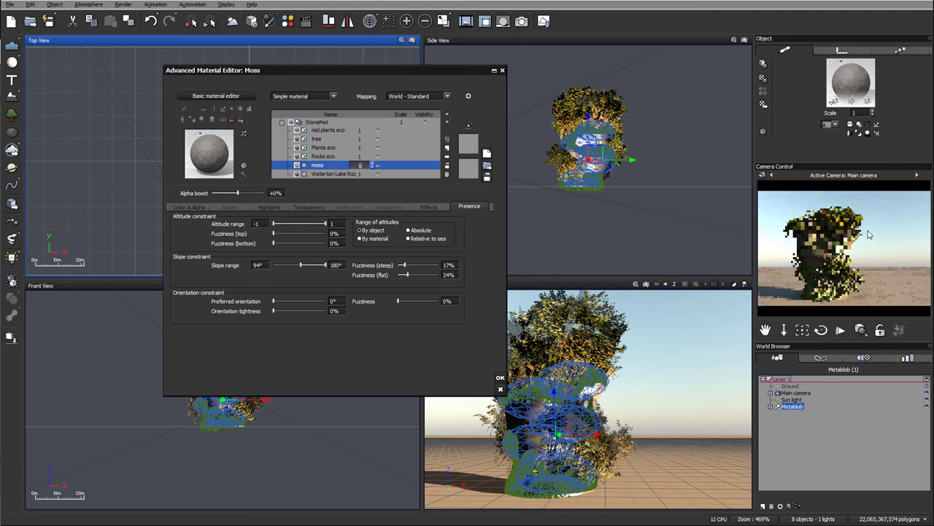
{"action": "left_click", "coordinate": [501, 380]}
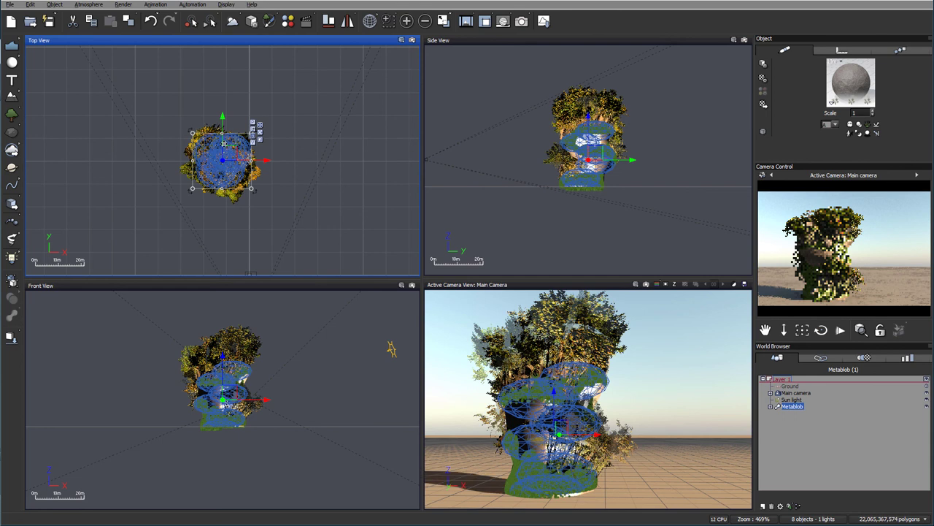
- Duplicate the metablob column and place the copy behind the original
{"action": "left_click", "coordinate": [227, 150]}
{"action": "key", "text": "ctrl+d"}
{"action": "left_click_drag", "start_coordinate": [227, 150], "coordinate": [244, 76]}
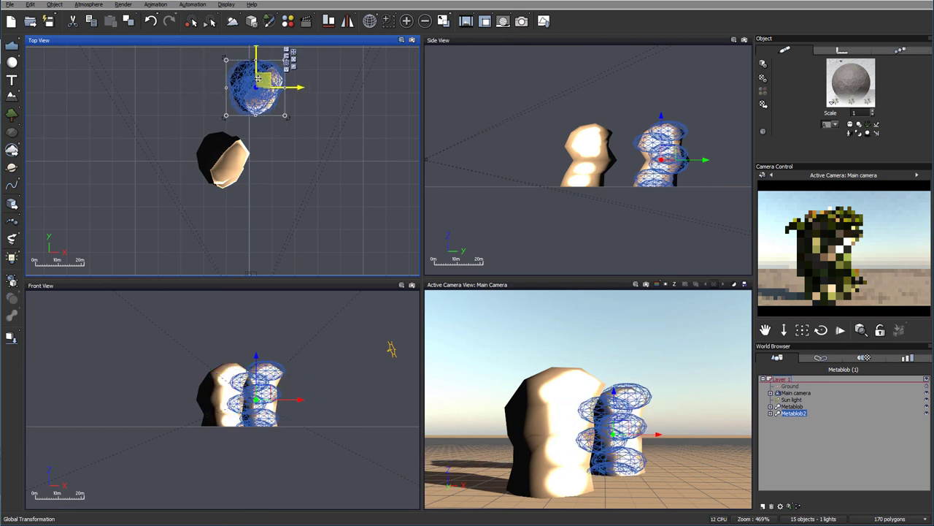
- Sink the metablob copy partly into the ground, rotate it around its vertical axis and move it to the right behind the column
{"action": "left_click_drag", "start_coordinate": [664, 149], "coordinate": [641, 146]}
{"action": "left_click", "coordinate": [251, 130]}
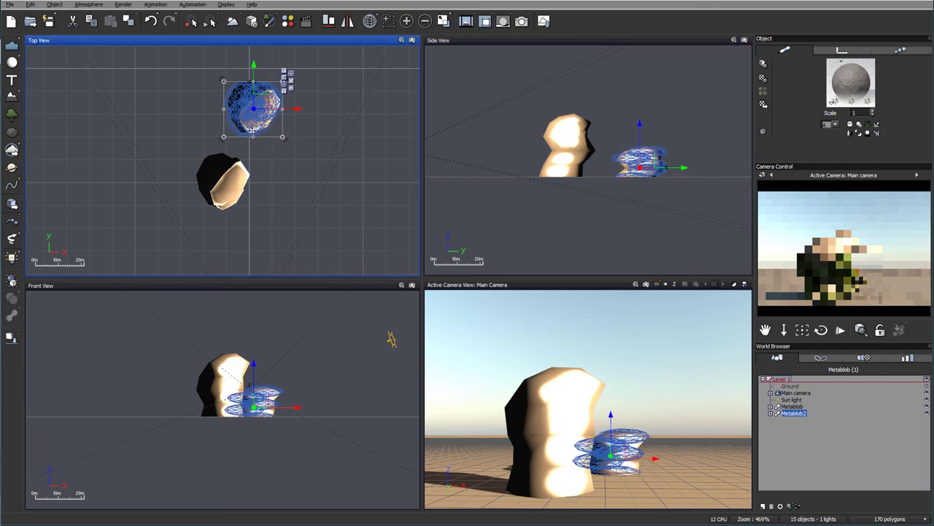
{"action": "left_click_drag", "start_coordinate": [285, 140], "coordinate": [294, 148]}
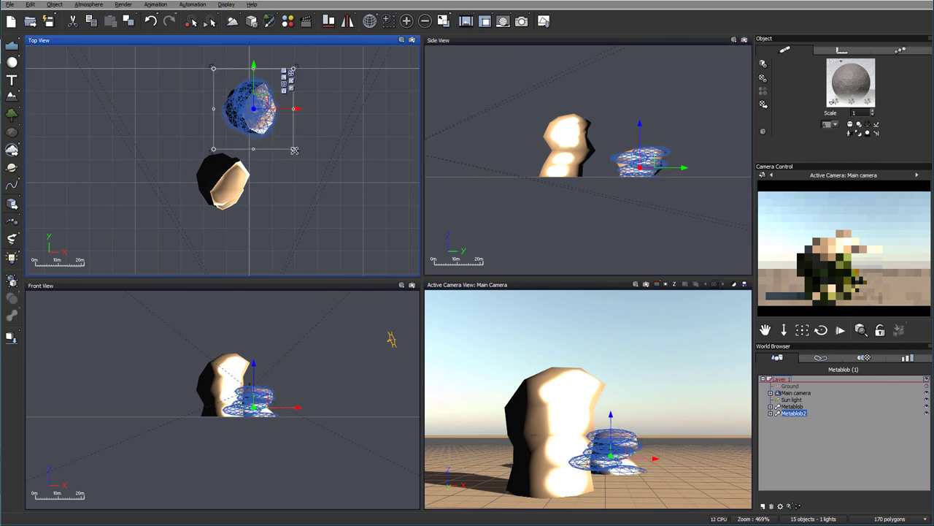
{"action": "left_click_drag", "start_coordinate": [265, 103], "coordinate": [346, 114]}
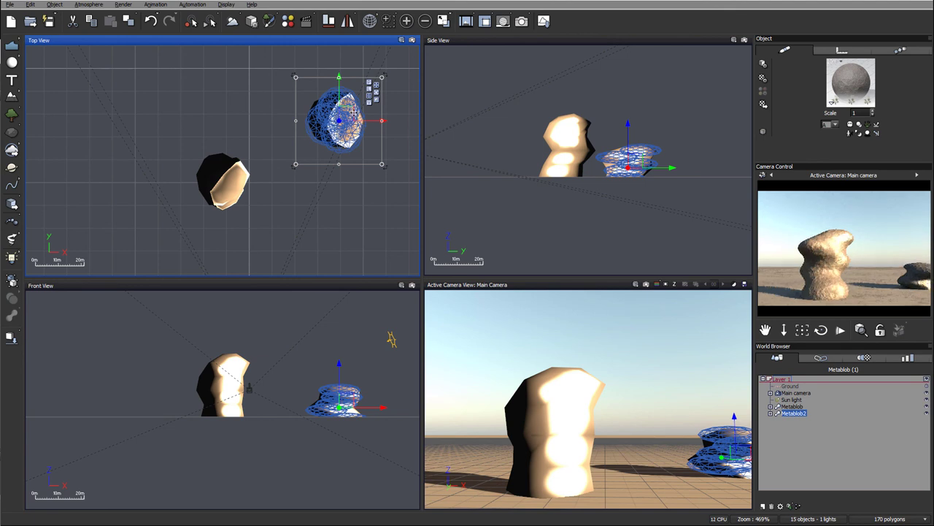
- Duplicate the low metablob rock and place the new copy to the left behind the column
{"action": "key", "text": "ctrl+d"}
{"action": "left_click_drag", "start_coordinate": [354, 110], "coordinate": [222, 225]}
{"action": "right_click_drag", "start_coordinate": [294, 207], "coordinate": [315, 102]}
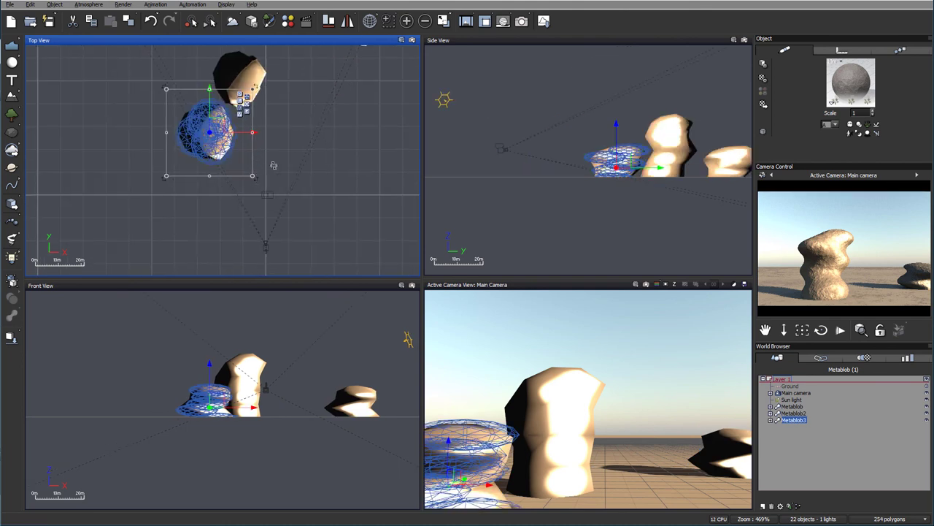
{"action": "left_click", "coordinate": [633, 171]}
{"action": "left_click_drag", "start_coordinate": [617, 193], "coordinate": [622, 162]}
{"action": "left_click_drag", "start_coordinate": [224, 139], "coordinate": [202, 28]}
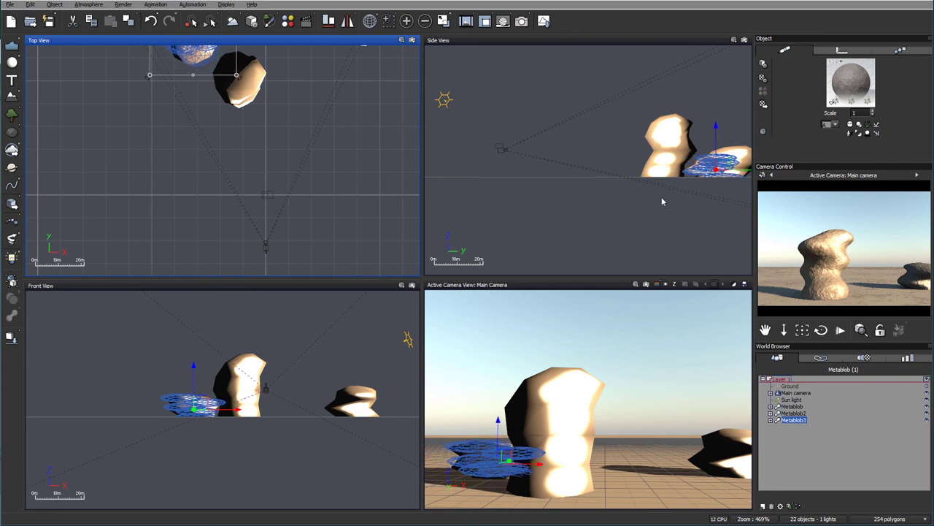
- Enlarge the left metablob rock and adjust its position behind the column
{"action": "left_click", "coordinate": [730, 159]}
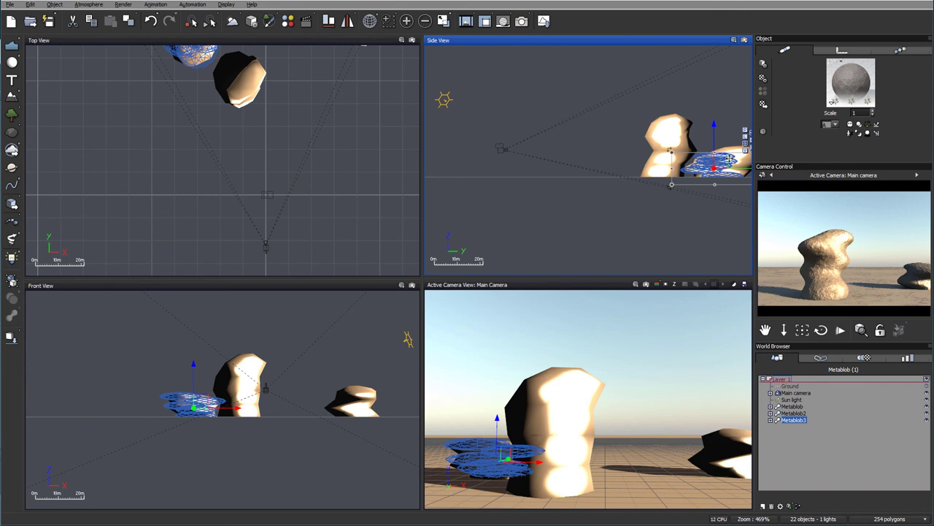
{"action": "left_click", "coordinate": [328, 192]}
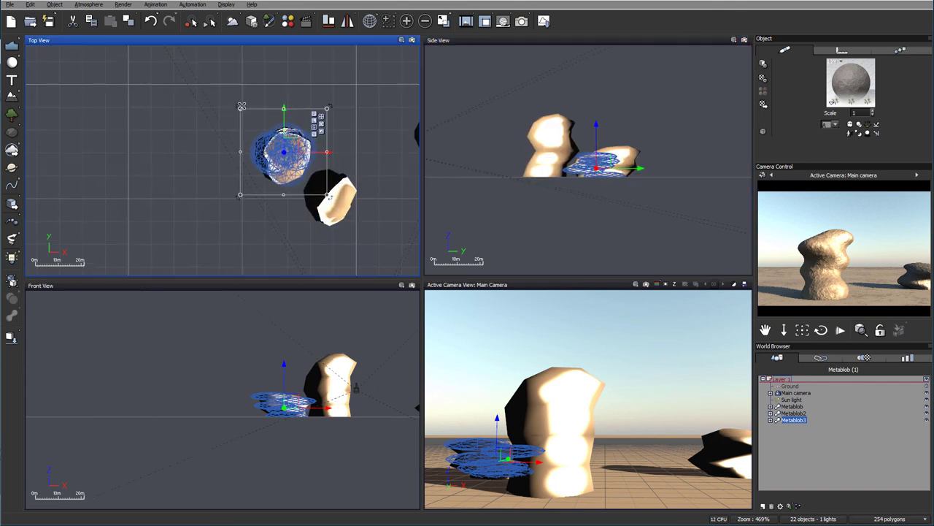
{"action": "left_click_drag", "start_coordinate": [241, 108], "coordinate": [222, 83]}
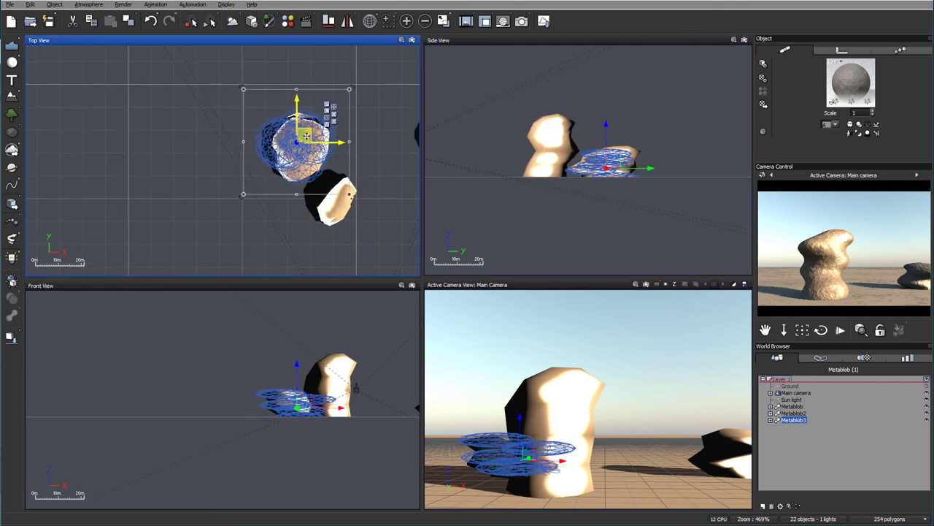
{"action": "left_click_drag", "start_coordinate": [300, 130], "coordinate": [285, 122]}
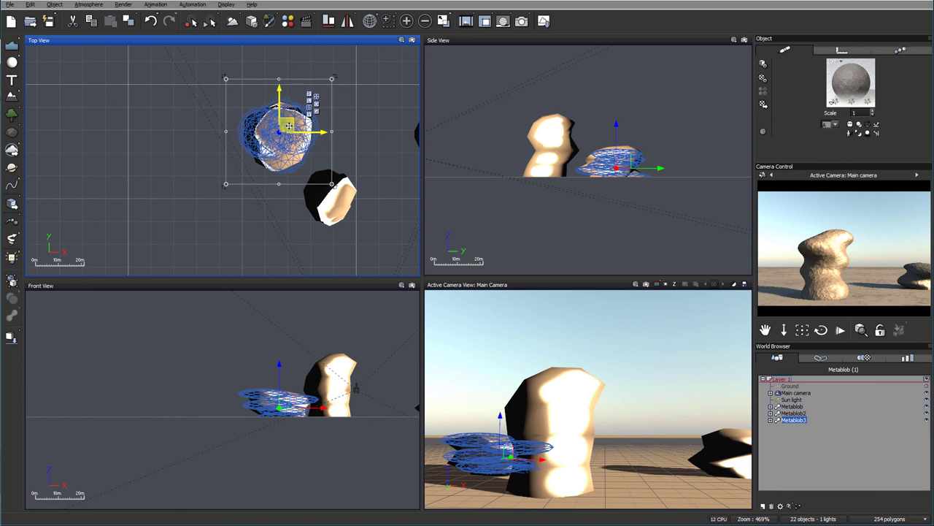
{"action": "left_click_drag", "start_coordinate": [378, 174], "coordinate": [313, 101]}
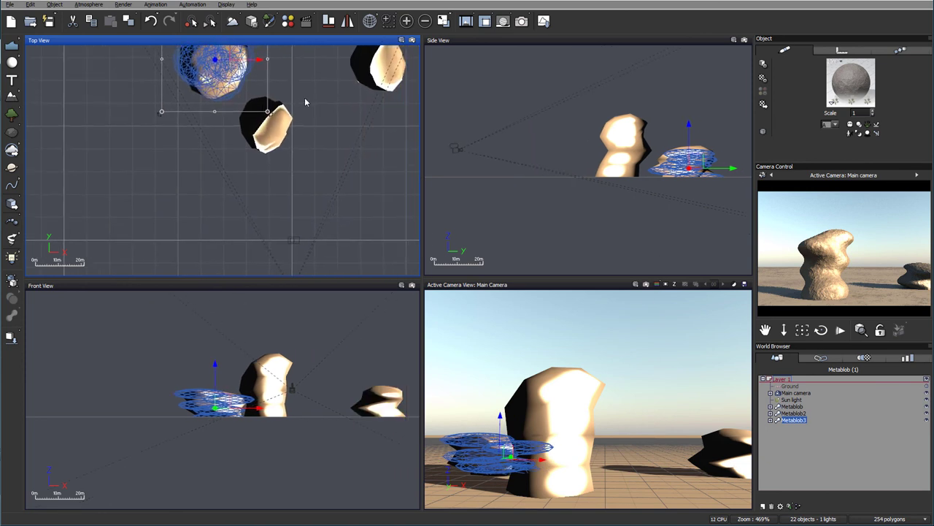
{"action": "left_click", "coordinate": [837, 407]}
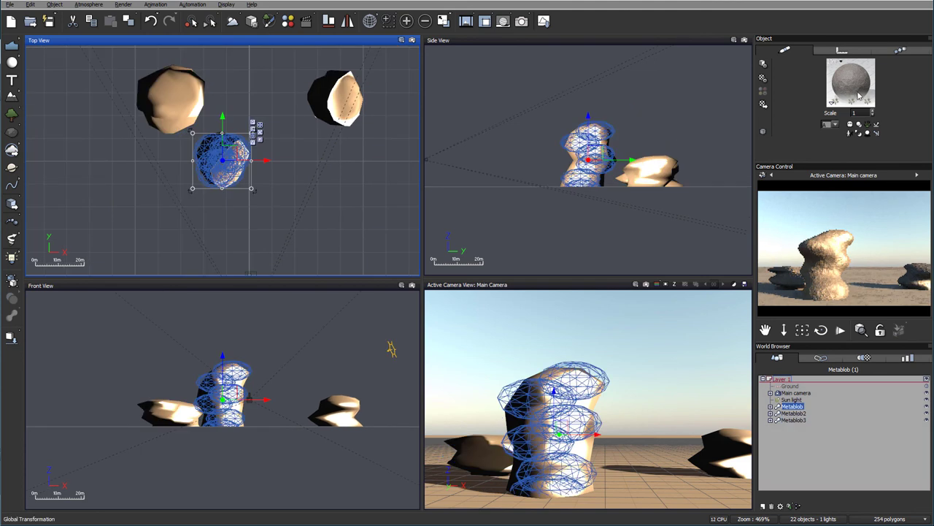
{"action": "left_click", "coordinate": [799, 413]}
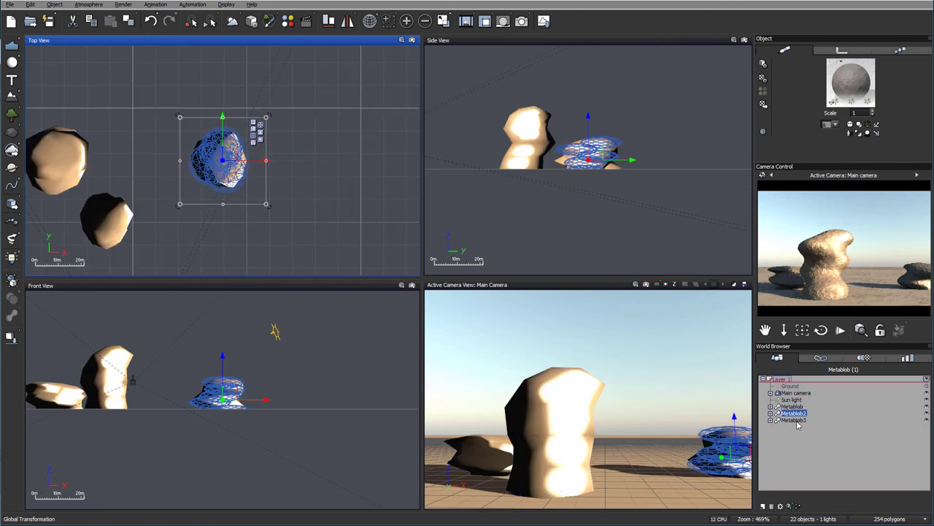
{"action": "left_click", "coordinate": [795, 421]}
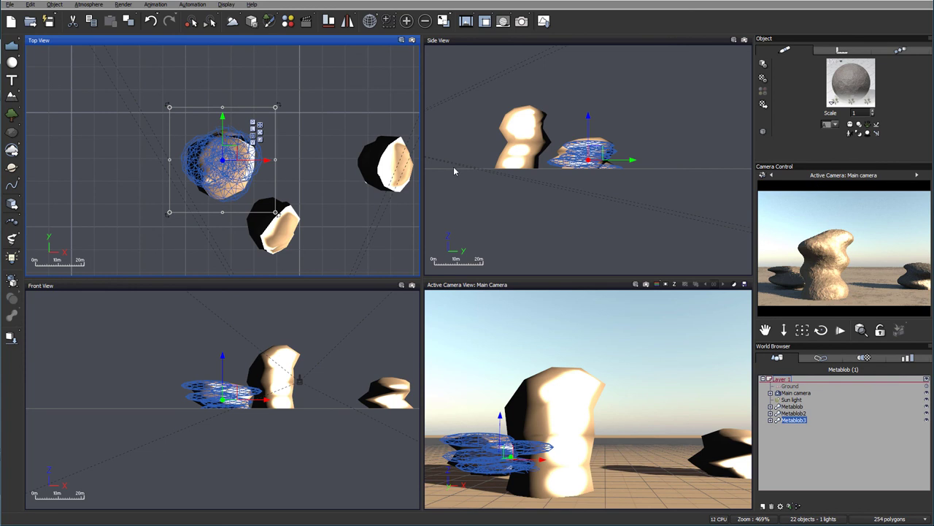
{"action": "right_click_drag", "start_coordinate": [425, 214], "coordinate": [482, 219]}
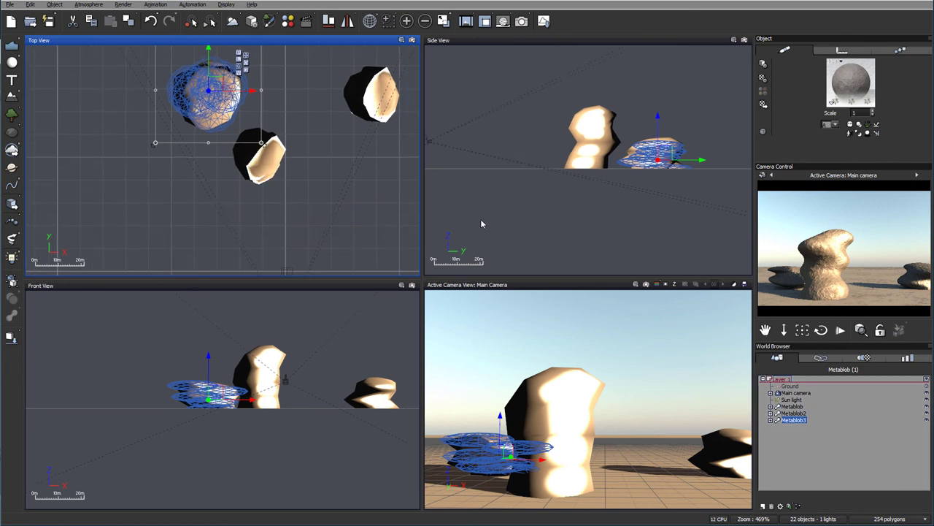
- Enable dynamic population for the column's mid plants eco layer and check the setting on the tree, Plants eco and Rocks eco layers
{"action": "left_click", "coordinate": [792, 406]}
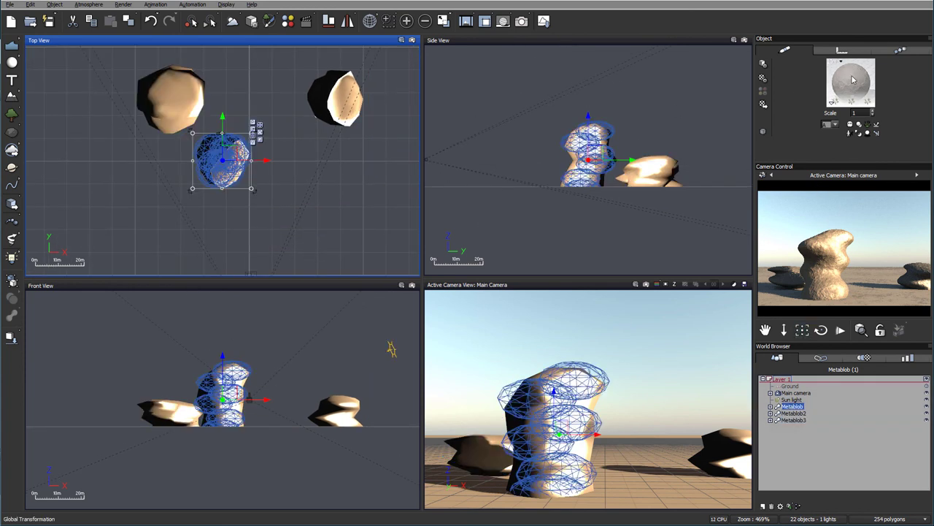
{"action": "double_click", "coordinate": [856, 88]}
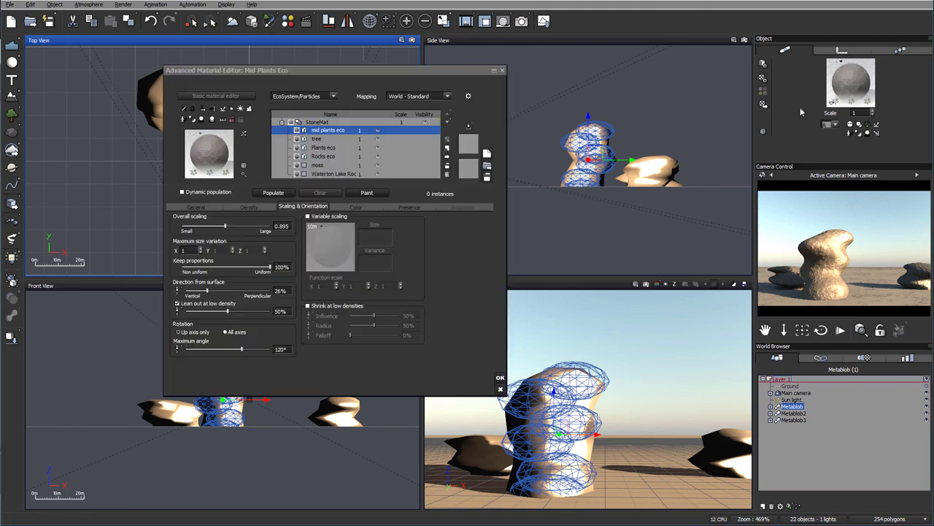
{"action": "left_click", "coordinate": [208, 192]}
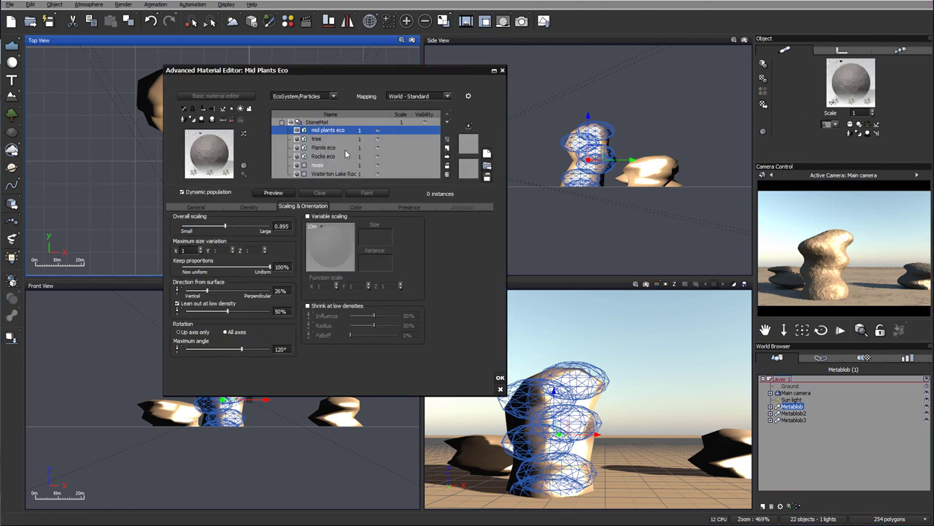
{"action": "left_click", "coordinate": [317, 139]}
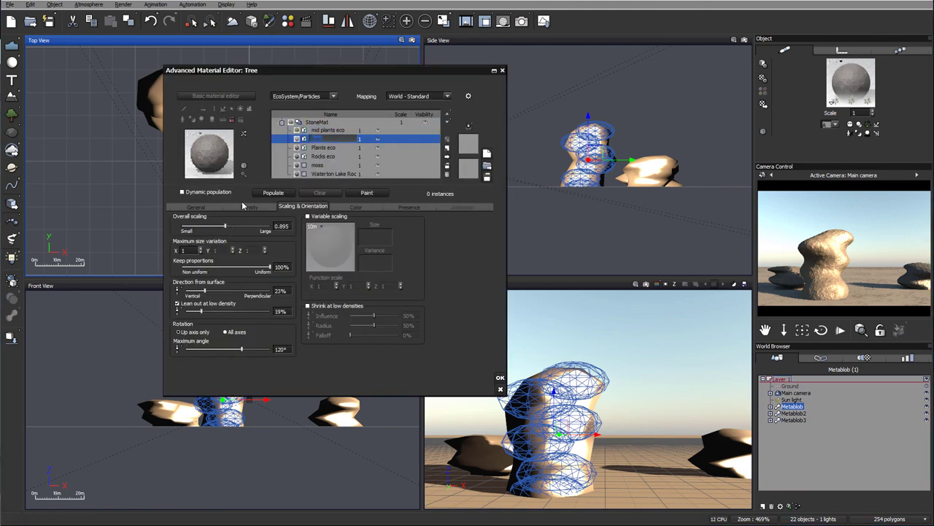
{"action": "left_click", "coordinate": [318, 148]}
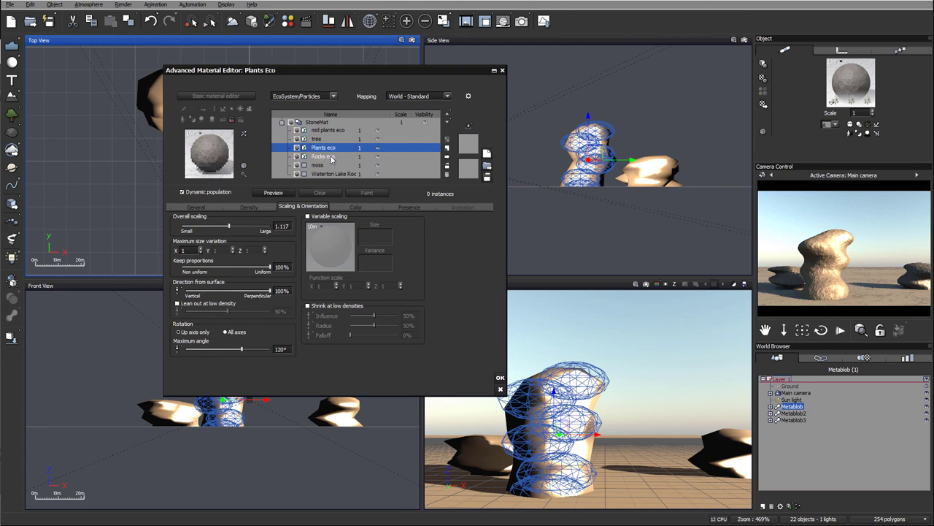
{"action": "left_click", "coordinate": [328, 156]}
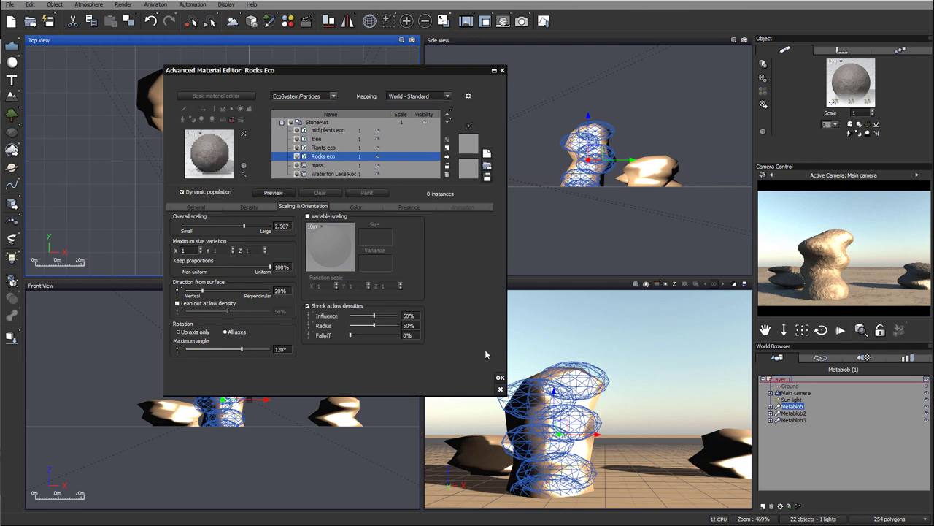
{"action": "left_click", "coordinate": [500, 378]}
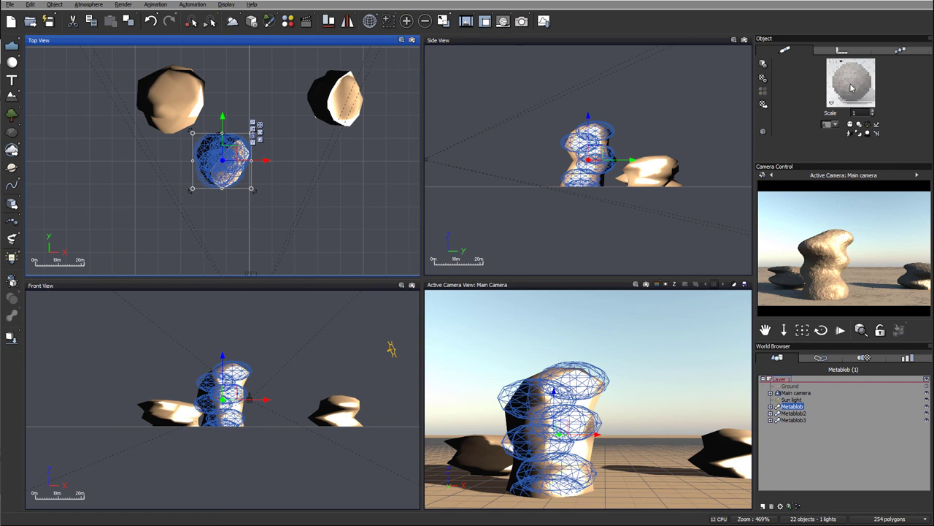
- Copy the material of the original metablob column
{"action": "right_click", "coordinate": [853, 84]}
{"action": "left_click", "coordinate": [887, 103]}
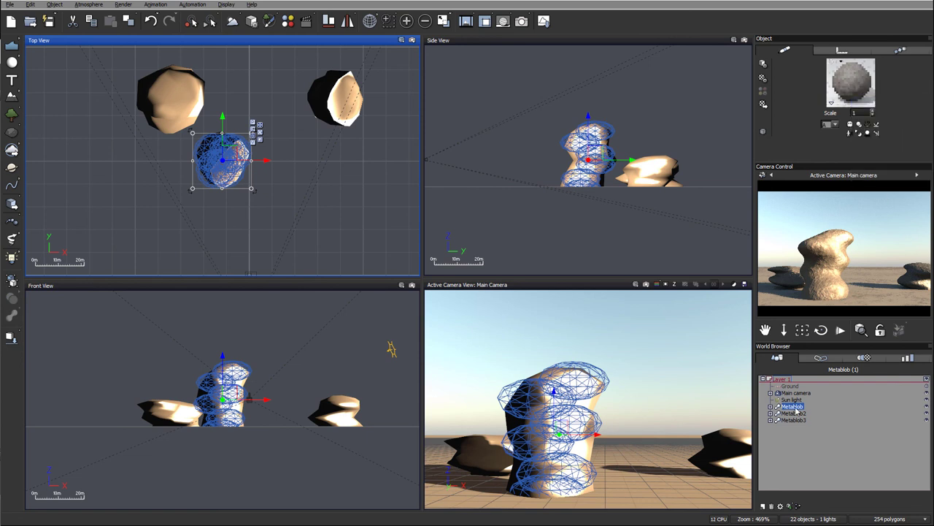